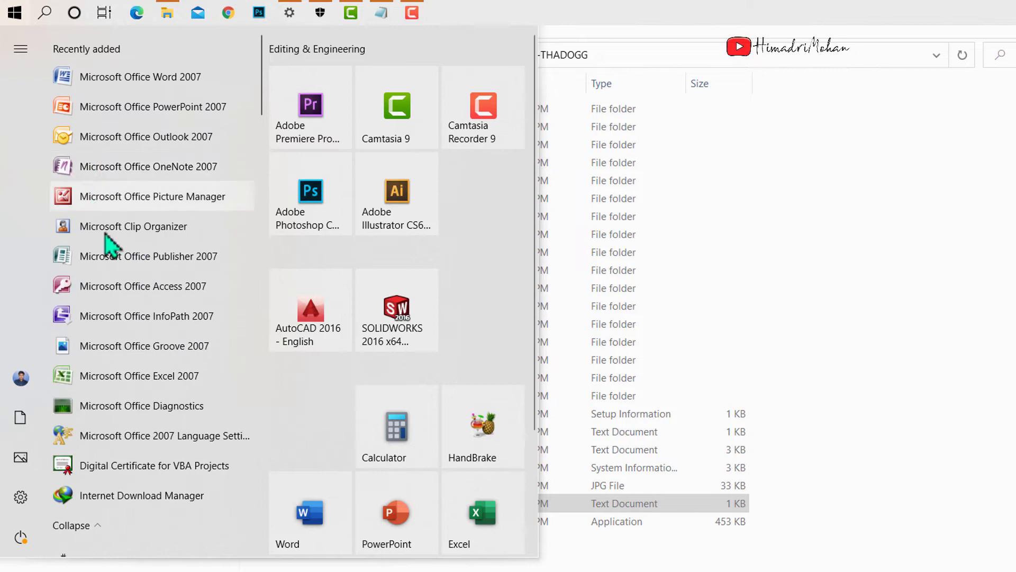
Launch Microsoft Office Excel 2007 from the recently added programs.
right_click(166, 377)
left_click(141, 372)
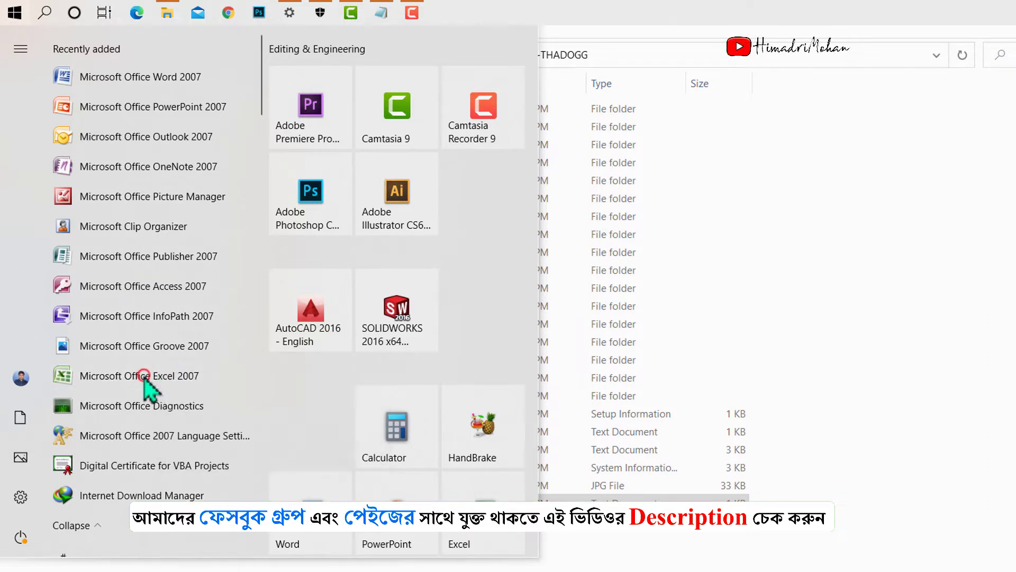
left_click(143, 377)
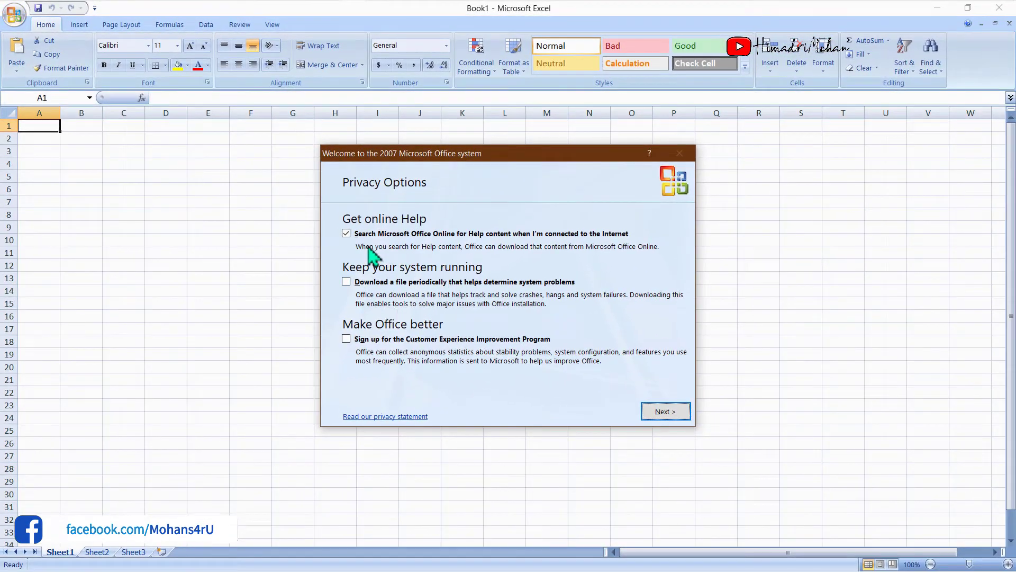
Complete the Office welcome setup with online Help content search turned off and Microsoft Update declined.
left_click(347, 234)
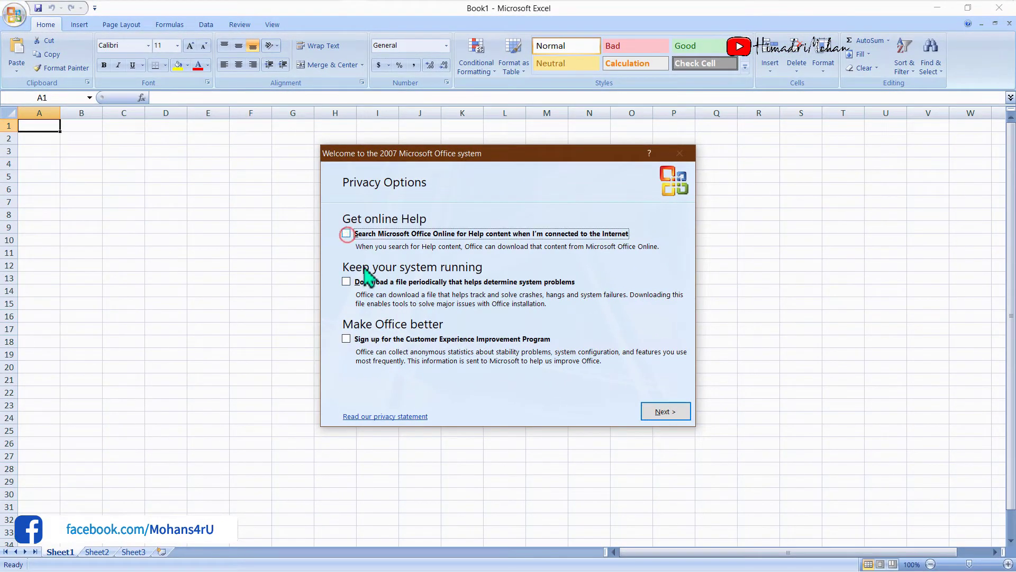
left_click(665, 412)
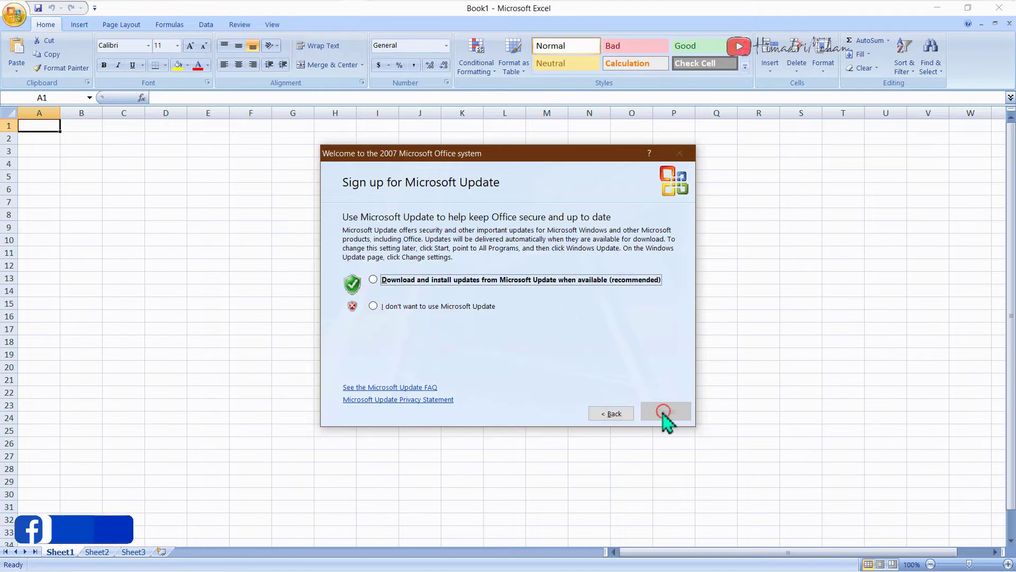
left_click(423, 306)
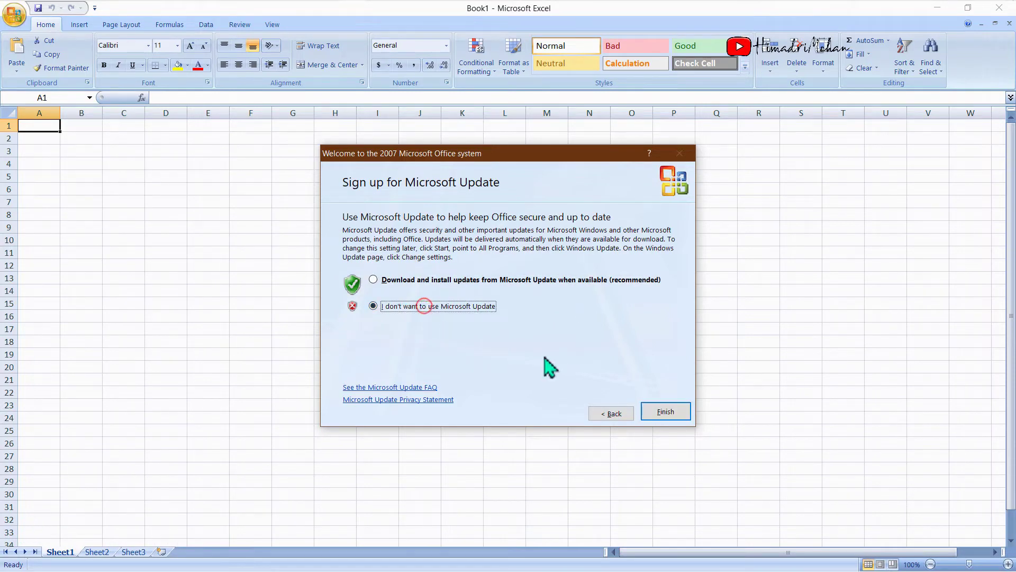
left_click(677, 414)
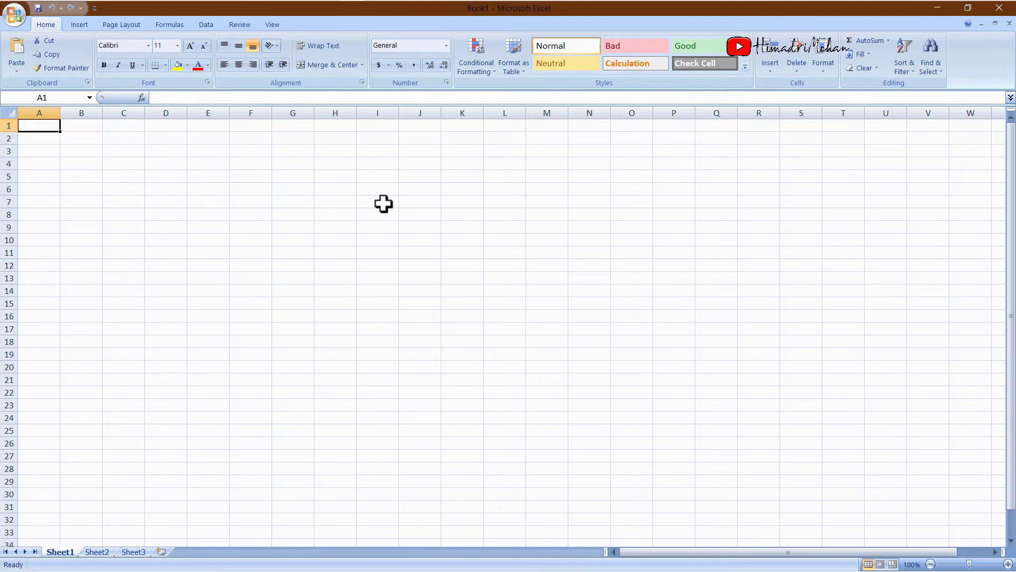
left_click(384, 203)
left_click(177, 139)
left_click(43, 126)
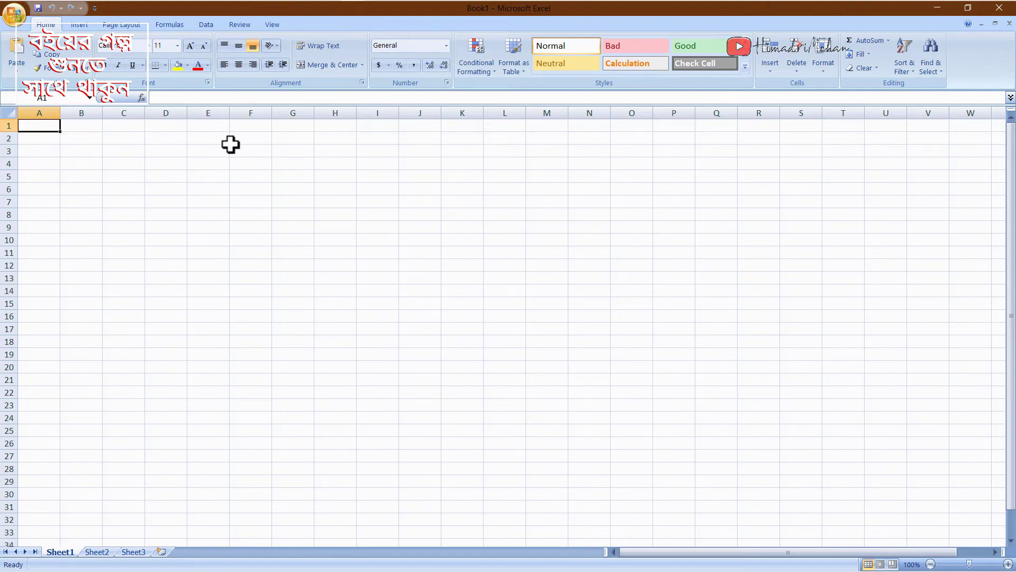
Examine the commands available for inserting, page layout, formulas, data, review and view, and return to the home commands.
left_click(80, 25)
left_click(47, 25)
left_click(80, 25)
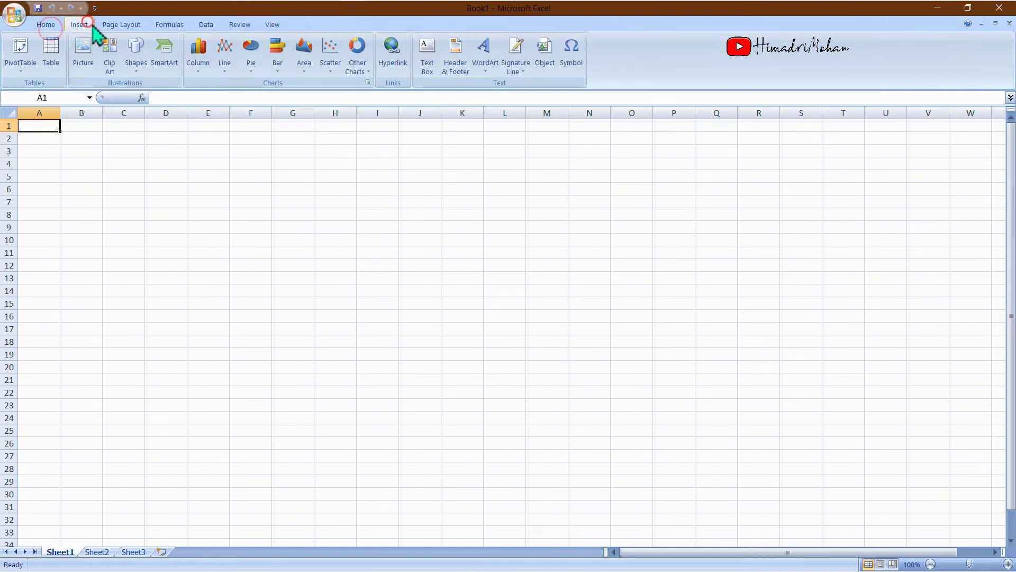
left_click(122, 25)
left_click(169, 25)
left_click(206, 25)
left_click(239, 25)
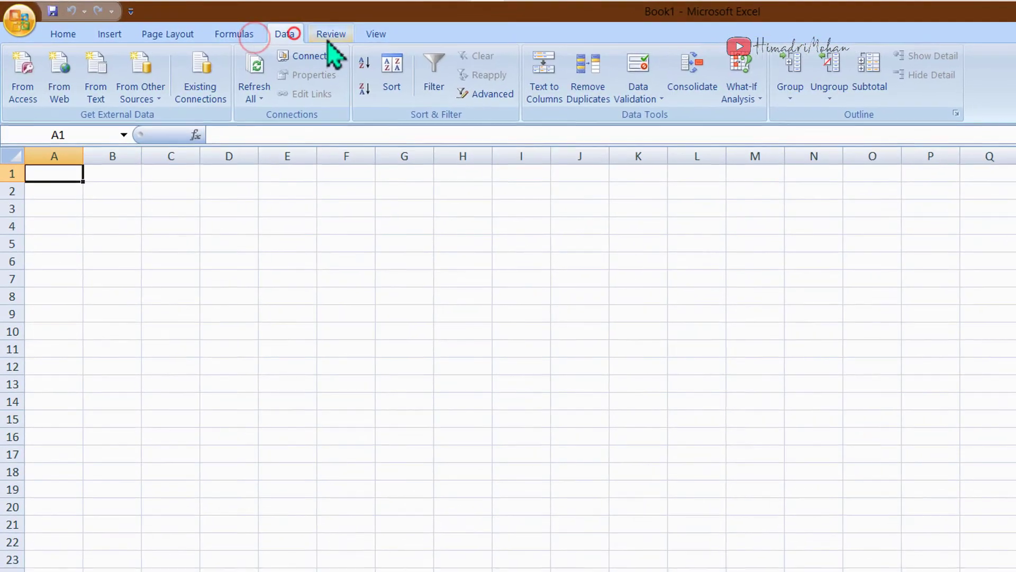
left_click(383, 35)
left_click(78, 35)
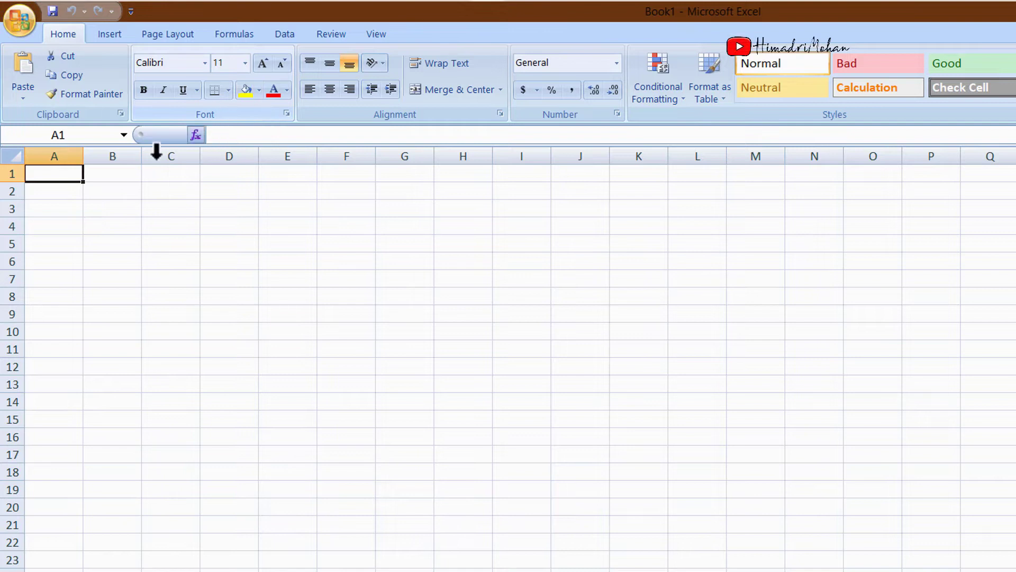
Enter the Bengali title মাসিক বাজার খরচ in cell A1.
left_click(174, 244)
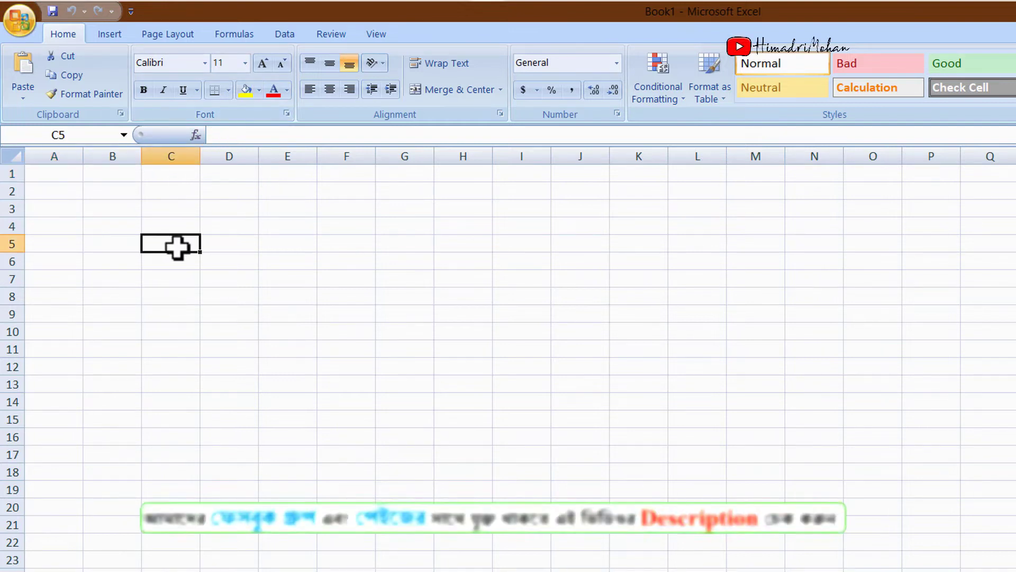
left_click(65, 181)
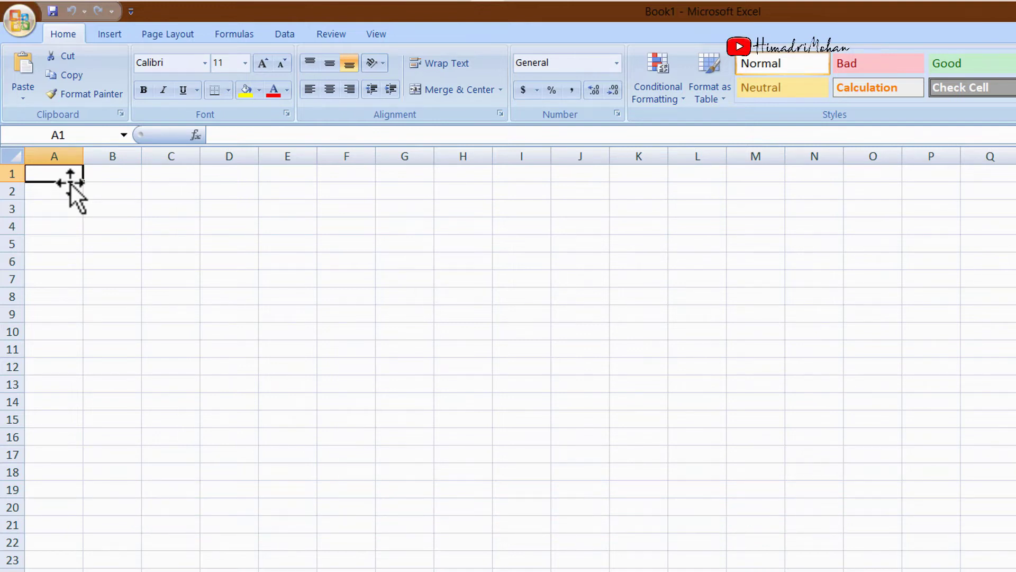
left_click(118, 170)
left_click(59, 172)
type("masik bajar khor")
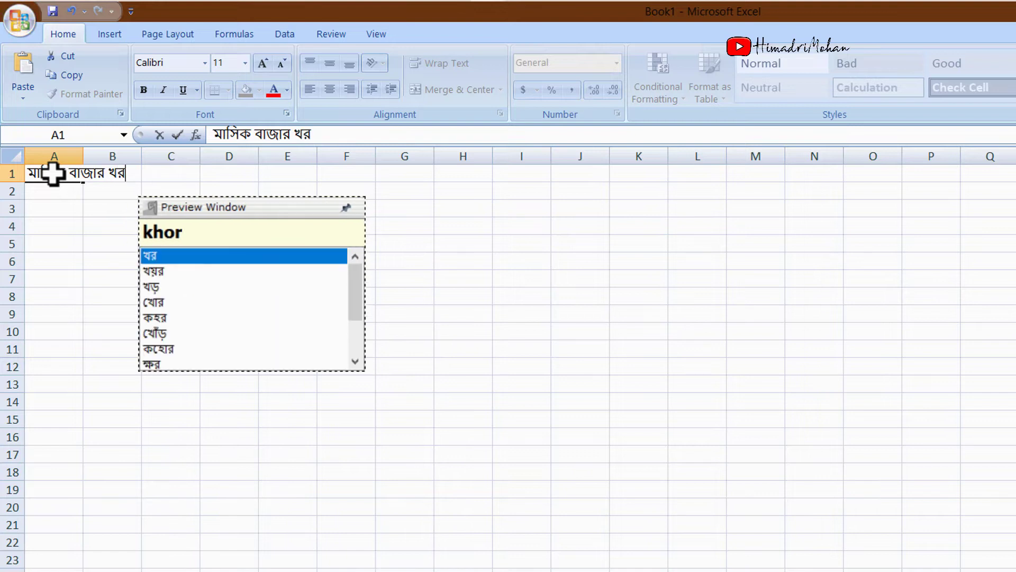
type("oc")
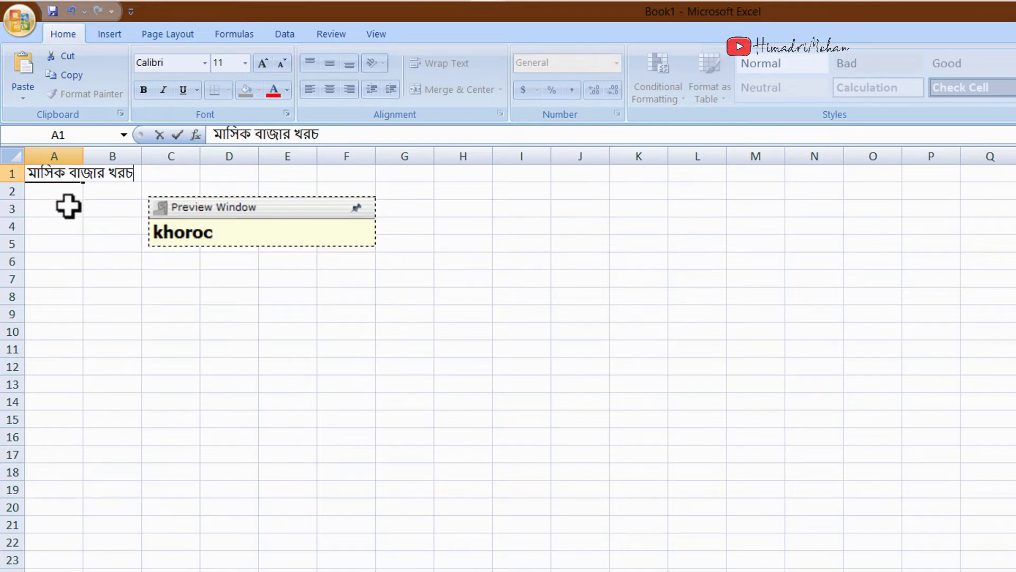
left_click(46, 225)
left_click(89, 175)
left_click(48, 173)
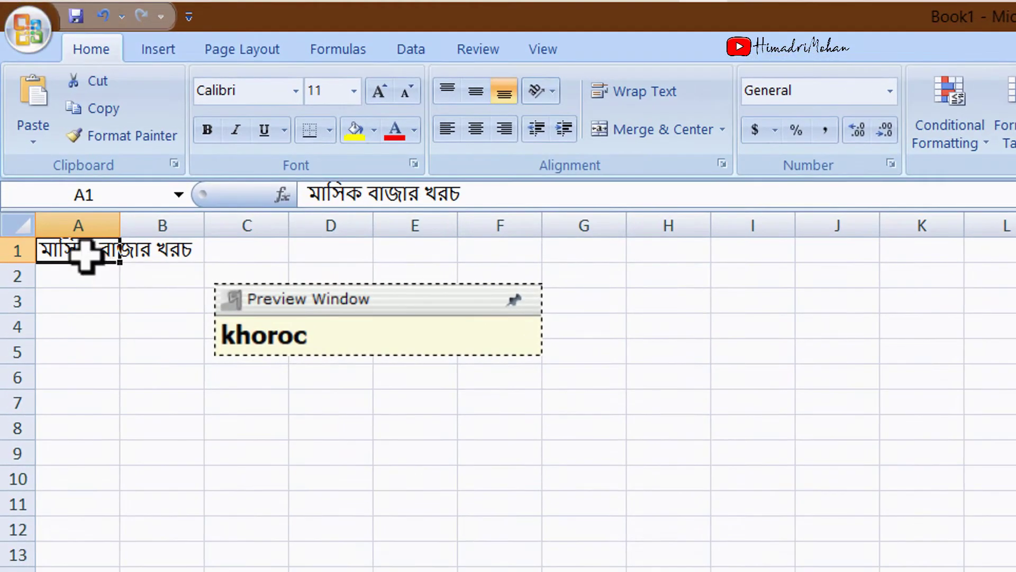
left_click_drag(83, 255, 150, 253)
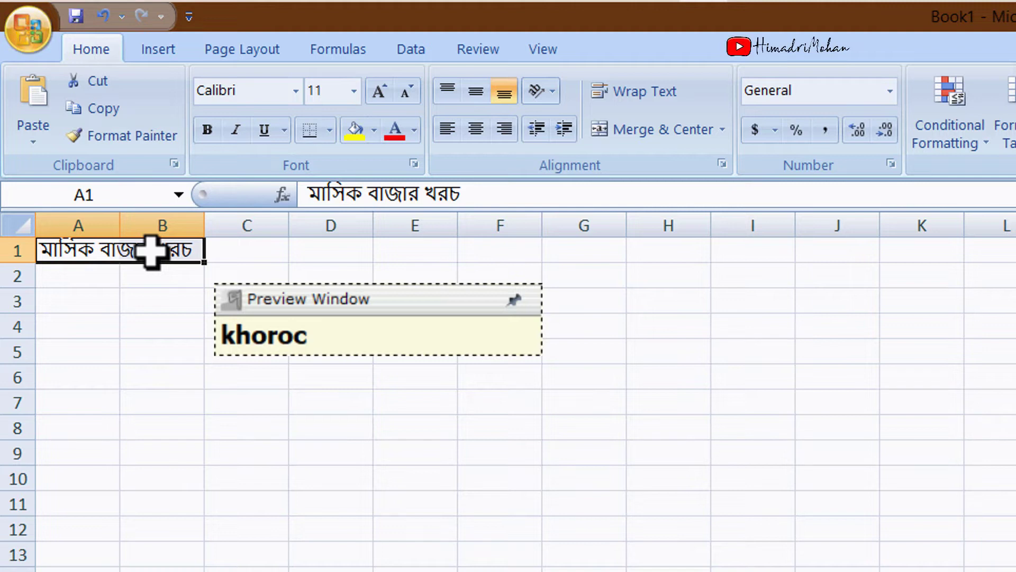
right_click(151, 252)
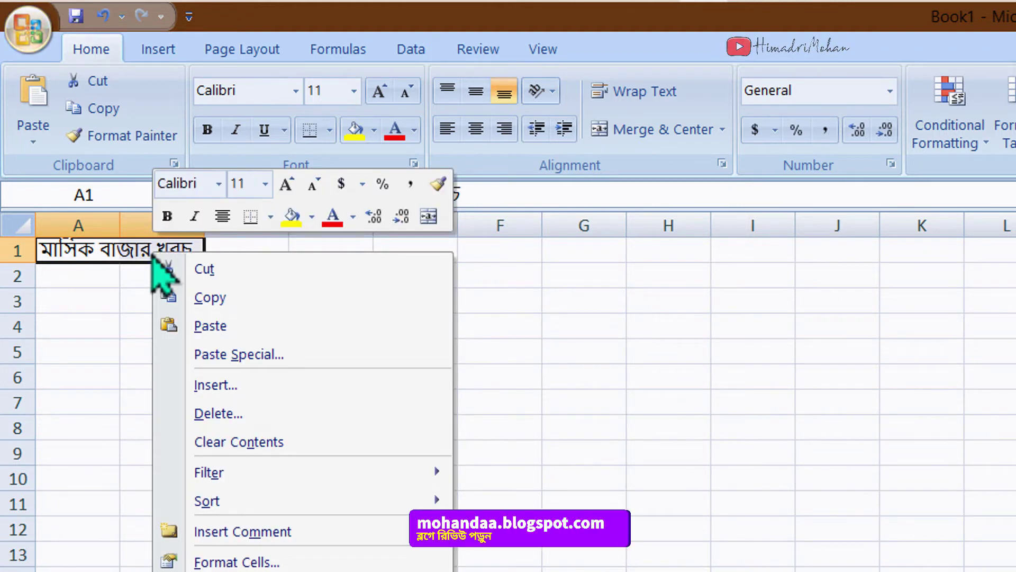
left_click(90, 249)
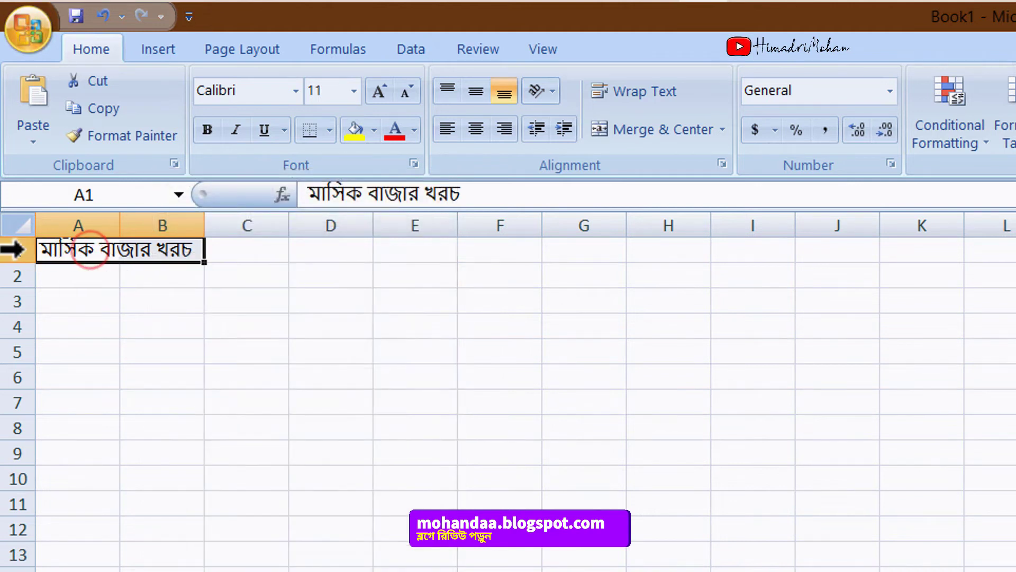
Try to merge and center the title across the whole of row 1, and undo the merge.
left_click(12, 249)
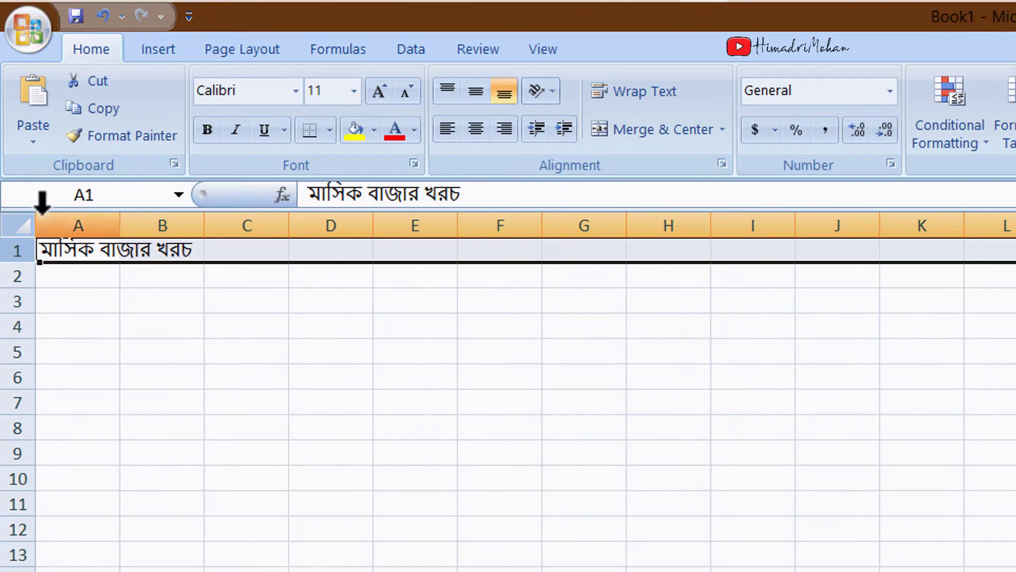
left_click(722, 130)
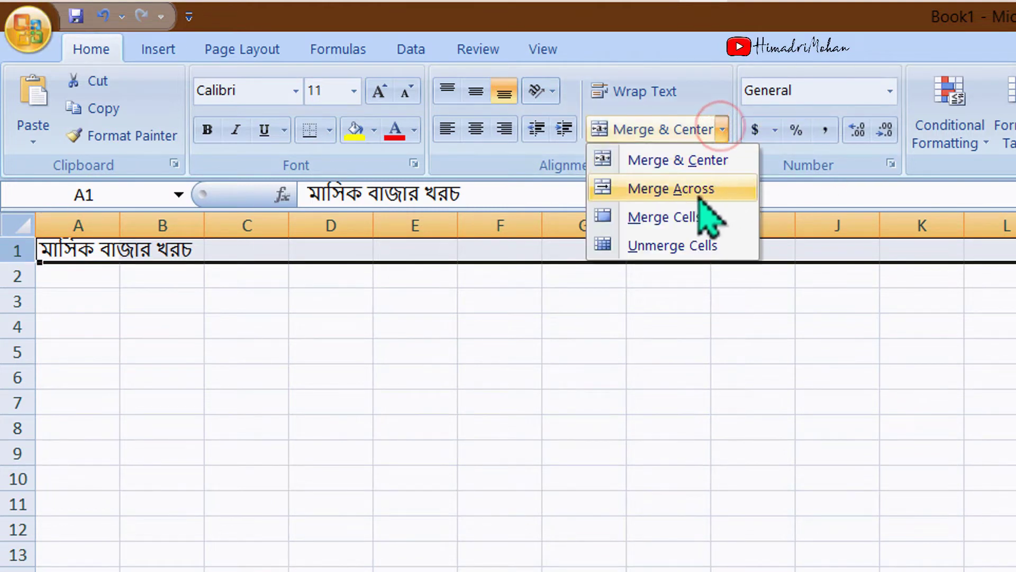
left_click(668, 161)
left_click(660, 307)
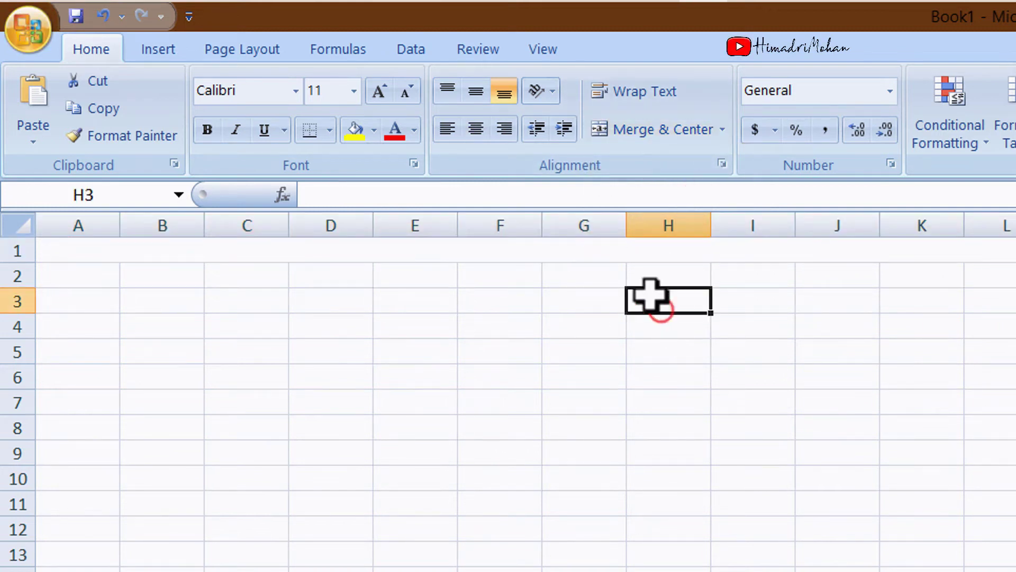
left_click(442, 249)
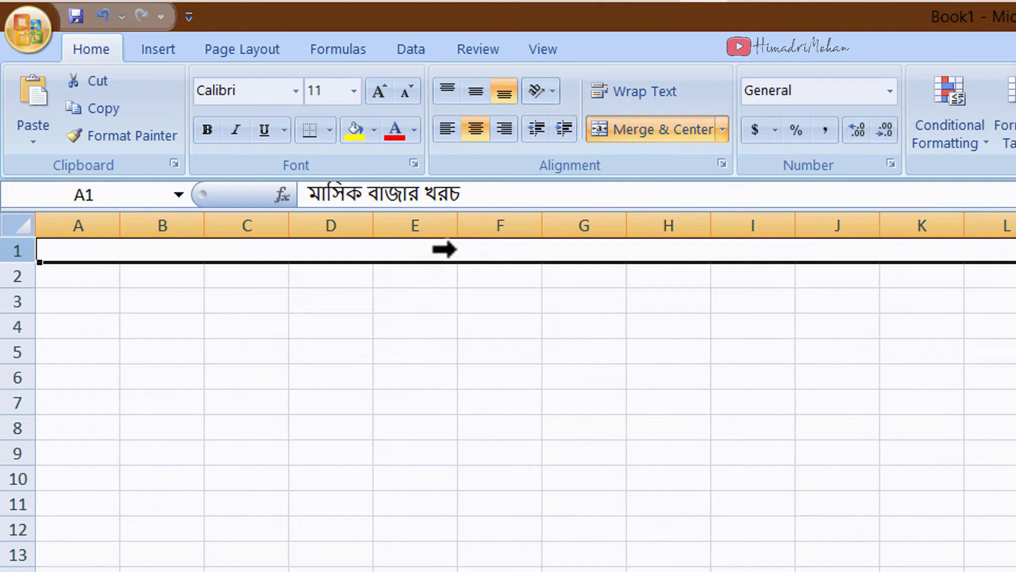
key("ctrl+z")
left_click(197, 301)
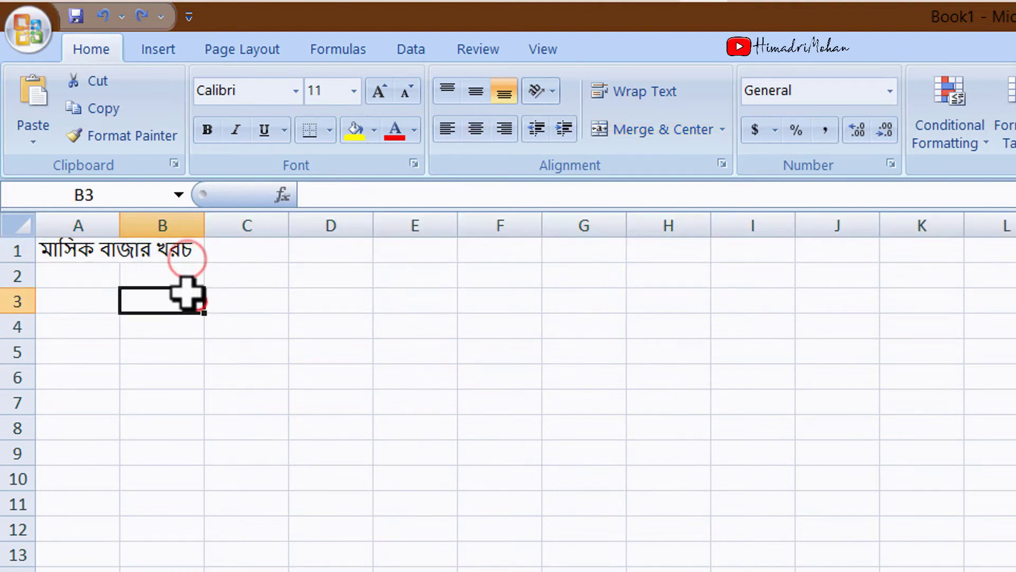
Merge and center the title across cells A1 to F1.
left_click_drag(43, 250, 494, 250)
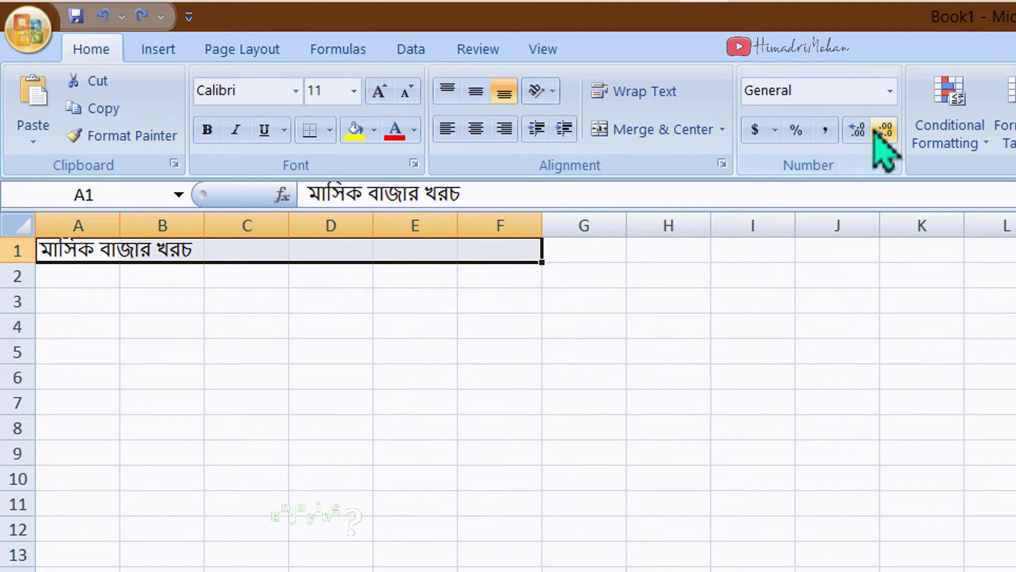
left_click(723, 129)
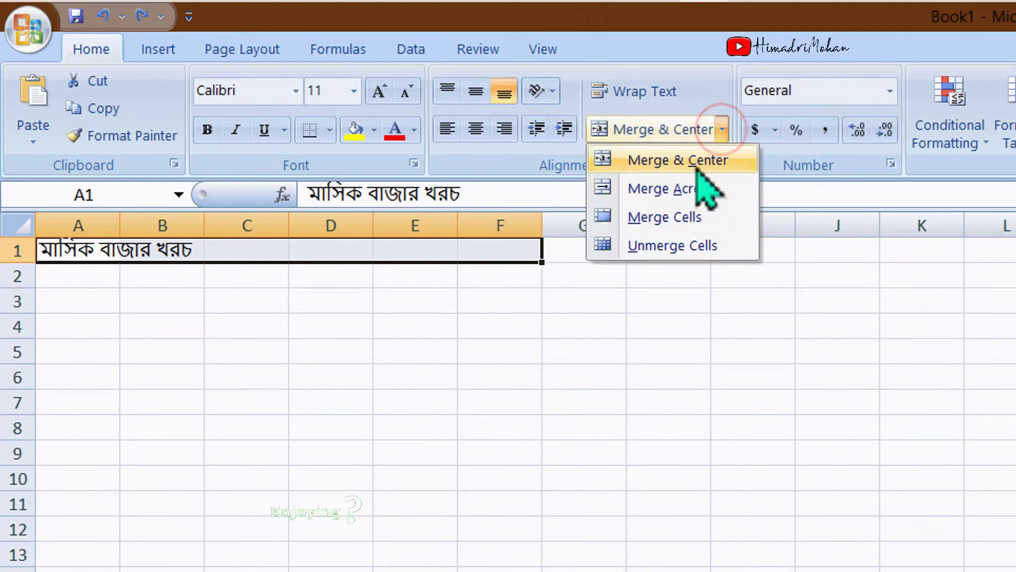
left_click(695, 161)
left_click(411, 309)
left_click(357, 254)
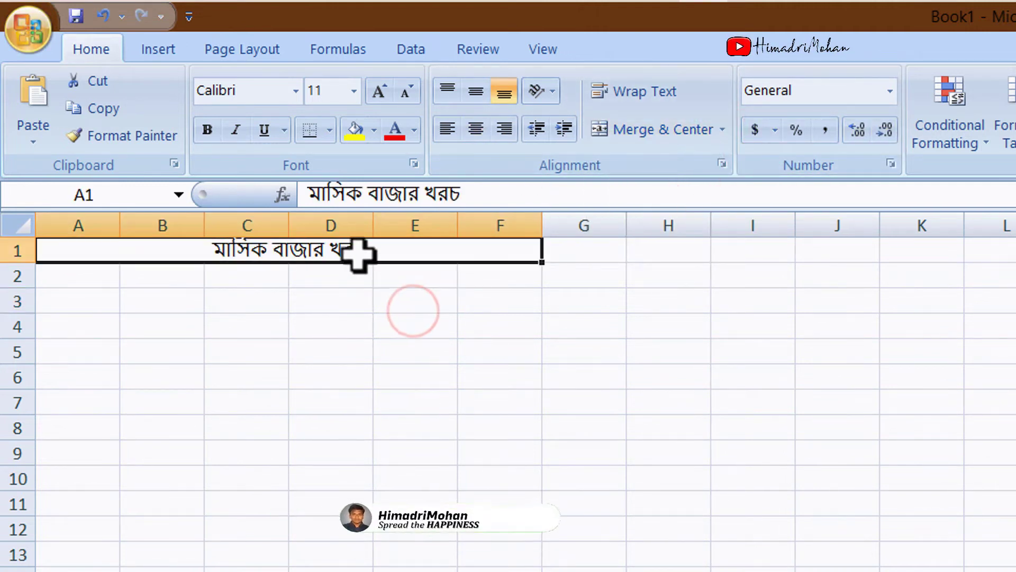
left_click(413, 299)
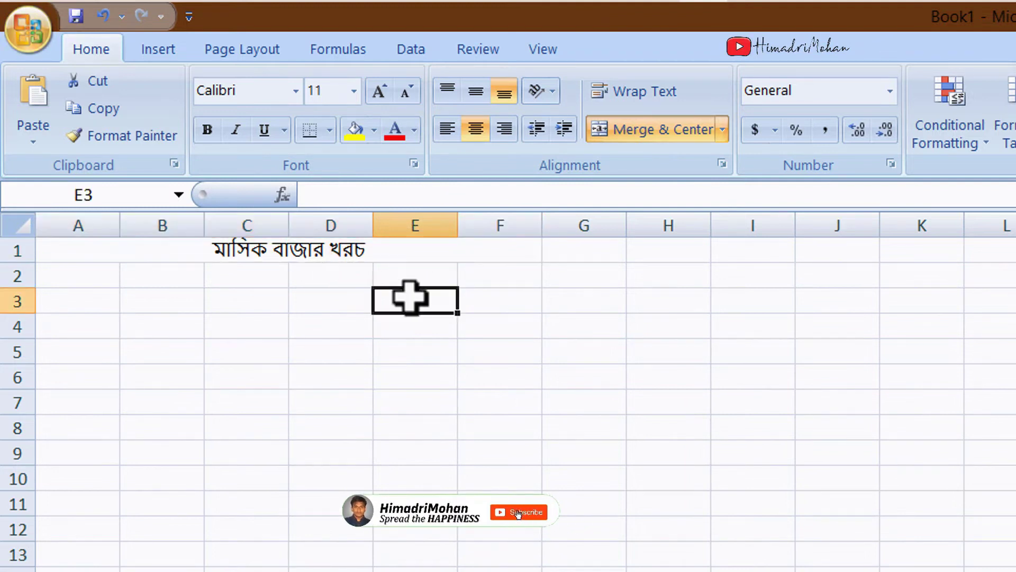
Make the merged title in row 1 bold.
left_click(314, 254)
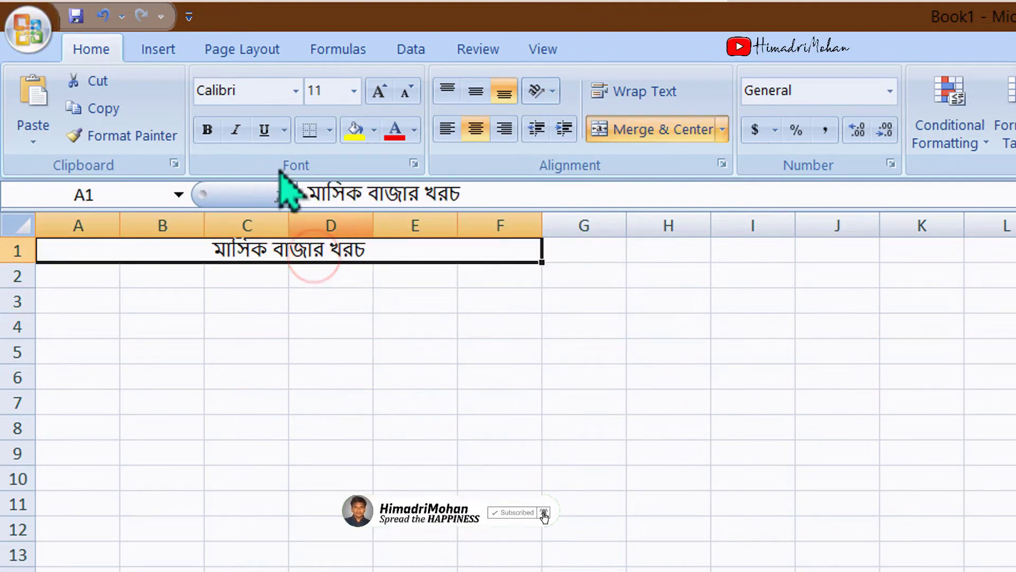
left_click(208, 132)
left_click(338, 301)
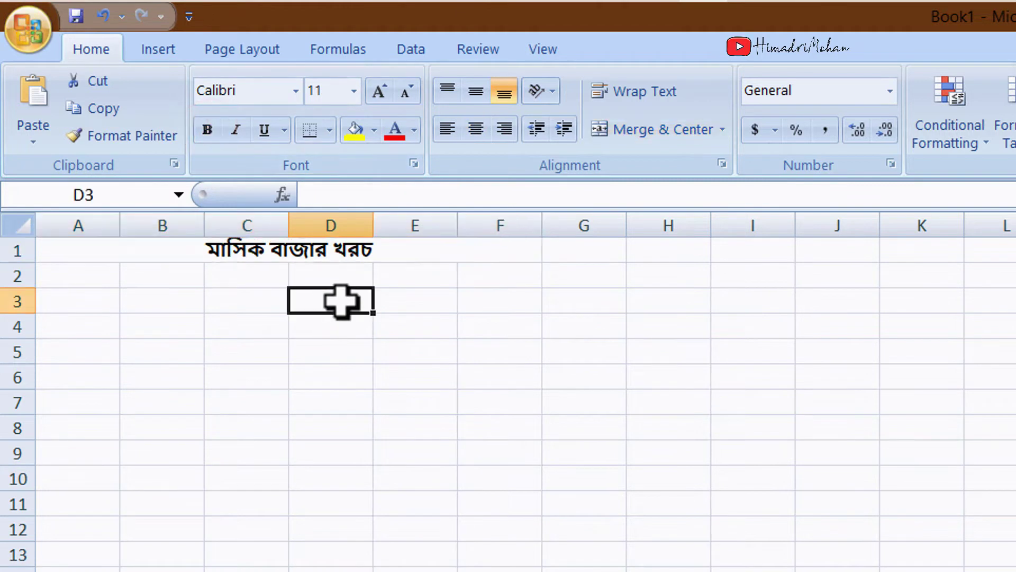
Enter the column heading দ্রব্যের নাম in cell A2.
left_click(104, 270)
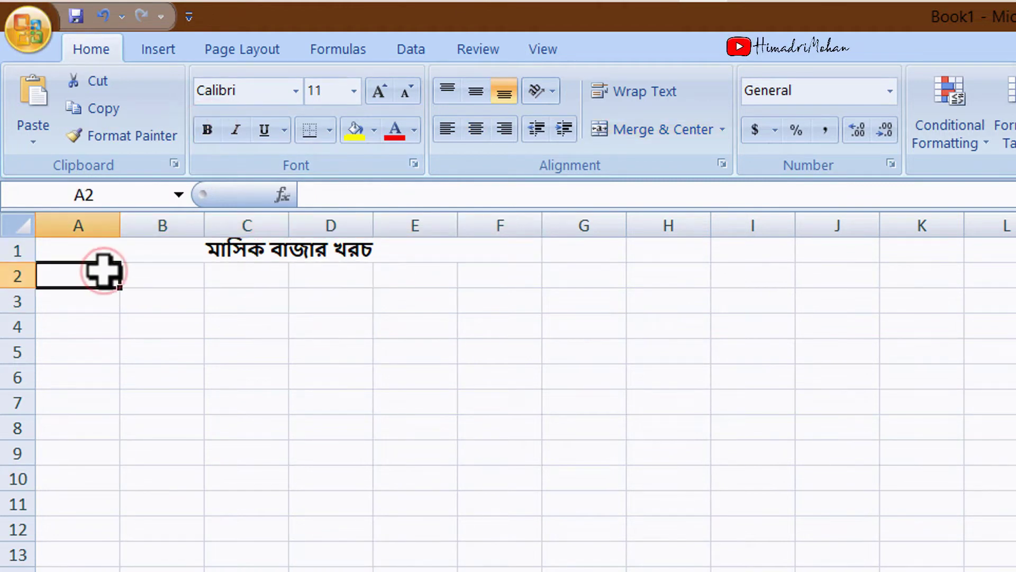
type("drbZ")
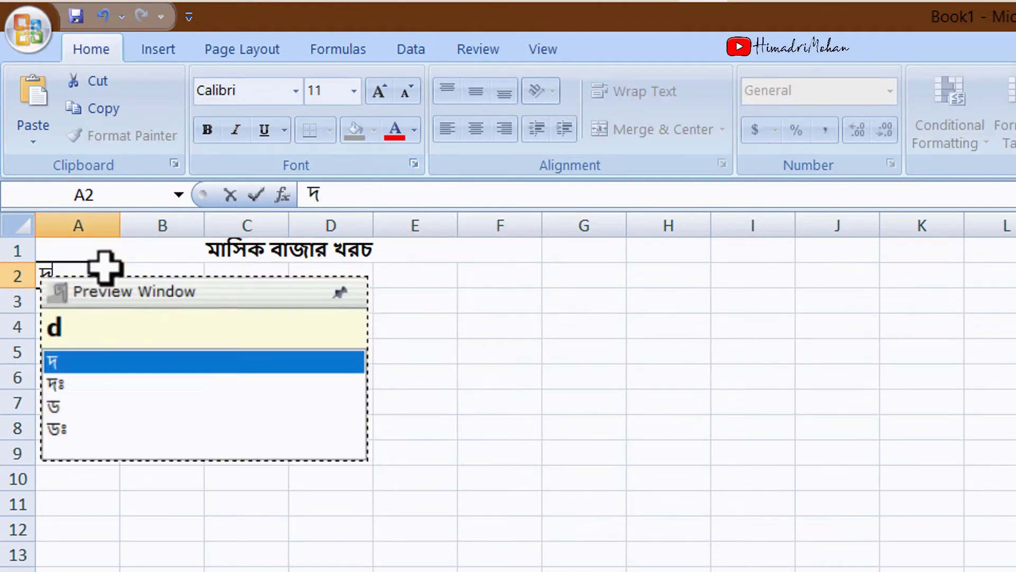
type("er nam")
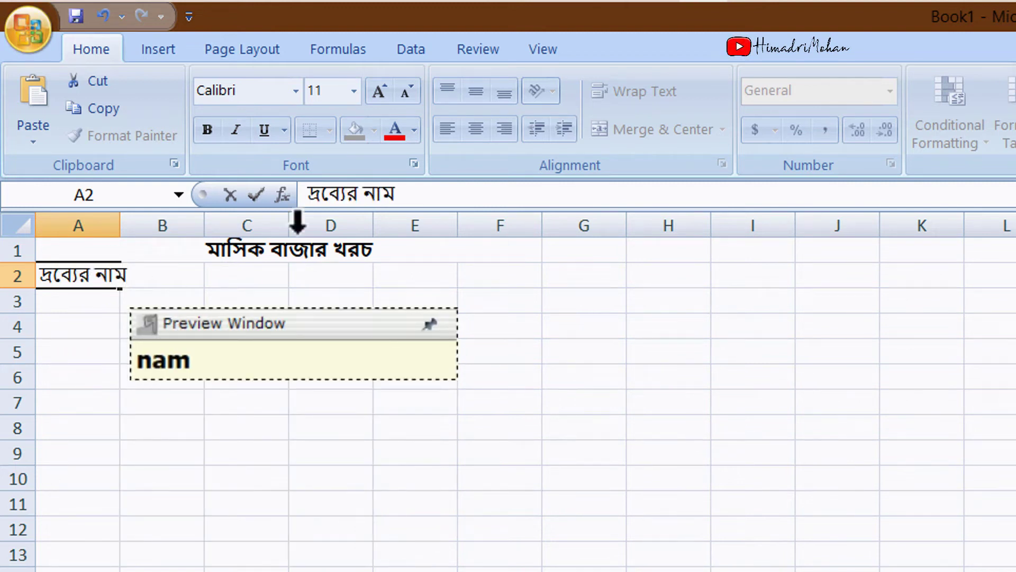
left_click(201, 272)
left_click(130, 446)
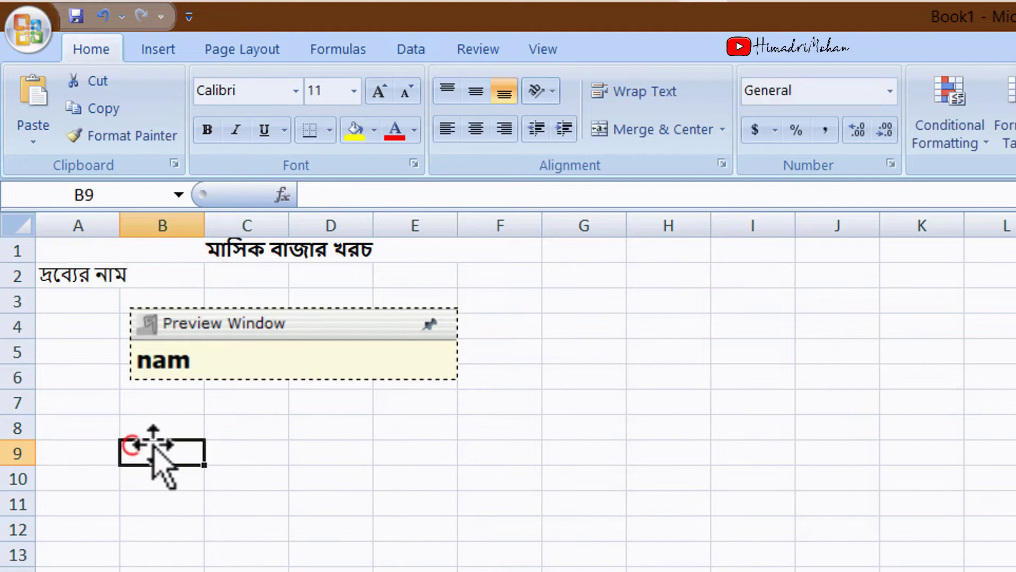
Enter the column heading দাম(টাকা) in cell B2.
left_click(166, 278)
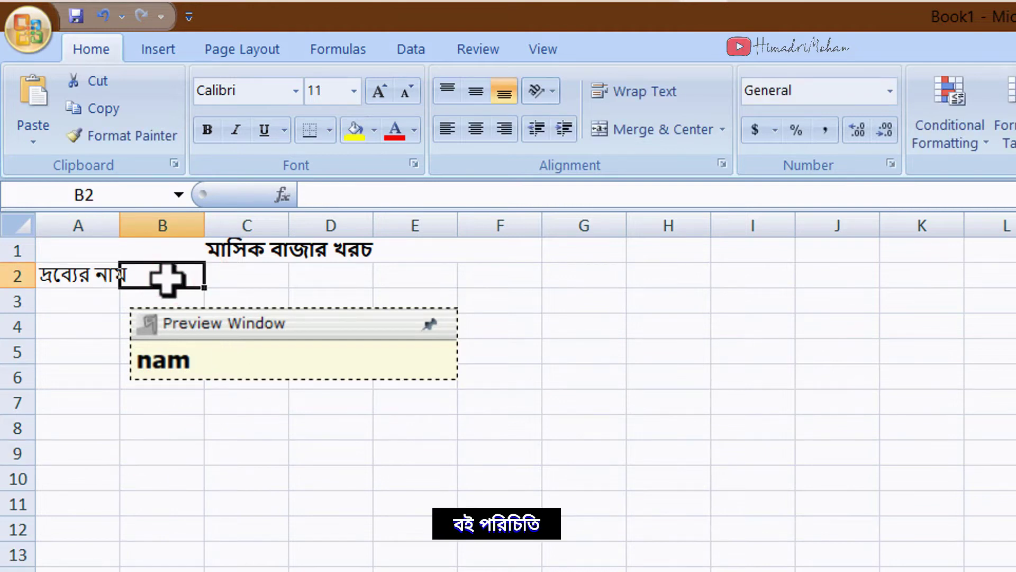
type("dam(Ta")
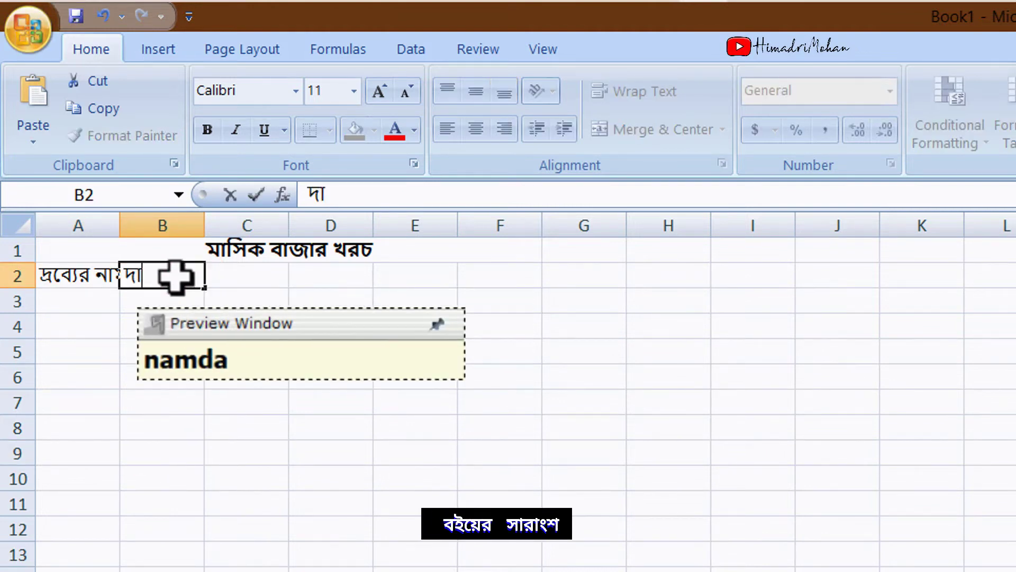
type("ka)")
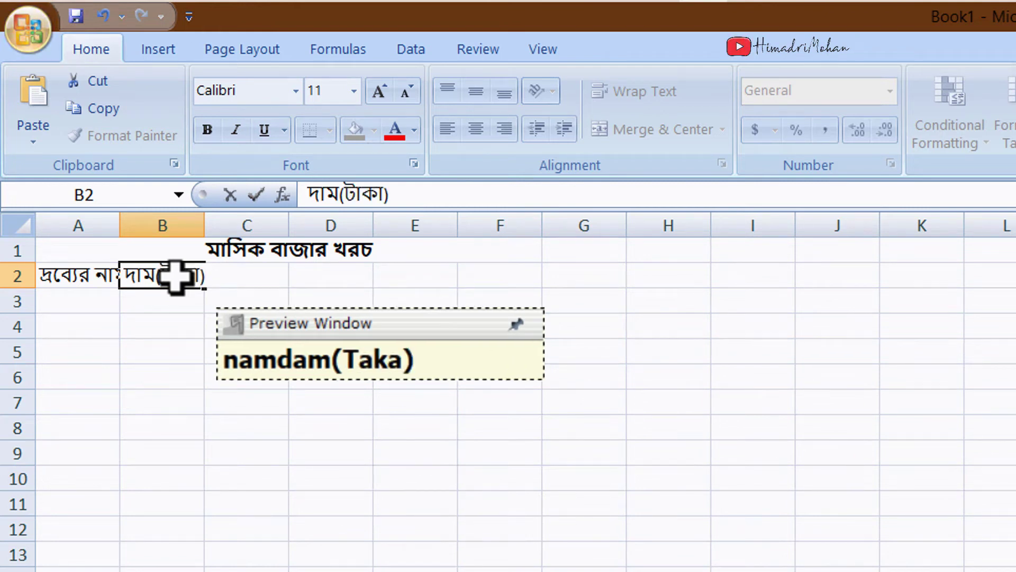
key("Tab")
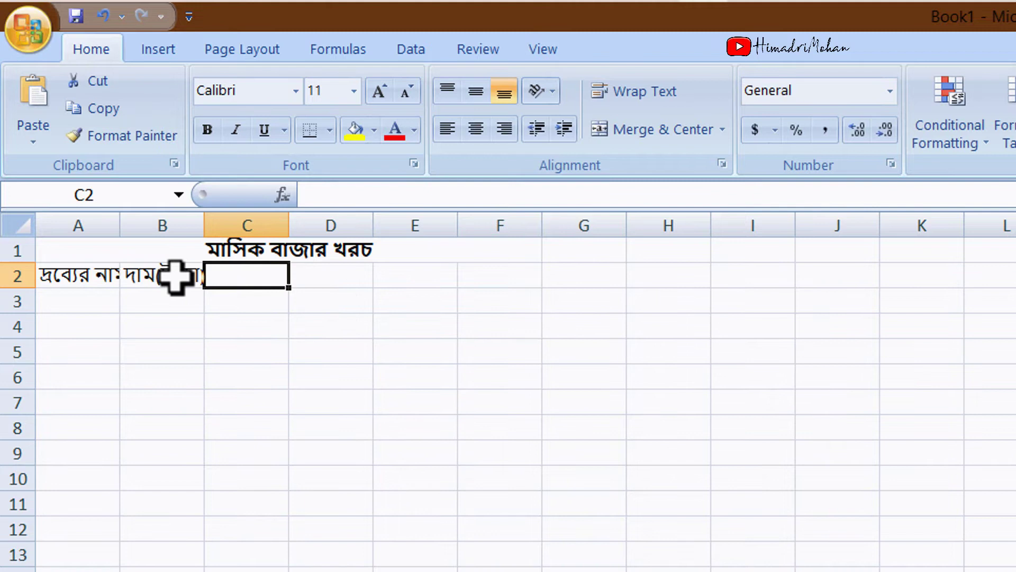
Enter the column headings পরিমাণ(কেজি) in cell C2 and খরচ in cell D2.
type("porimaN")
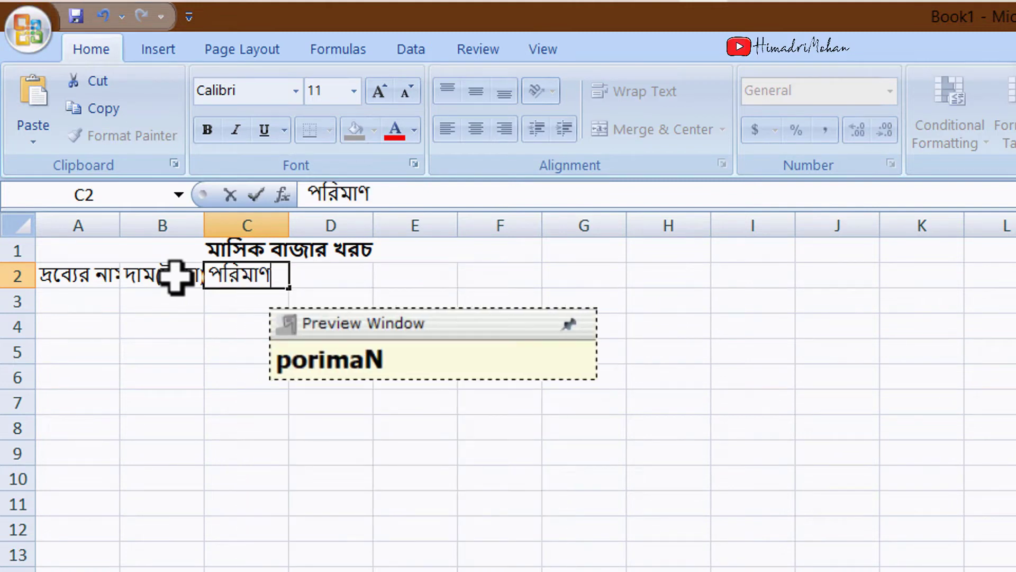
type("(")
type("keji")
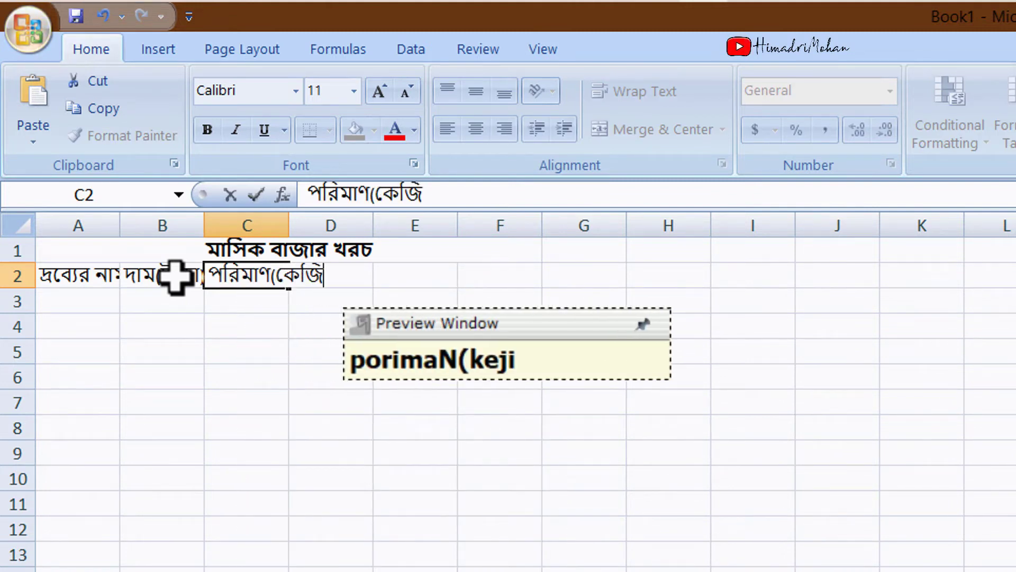
type(")")
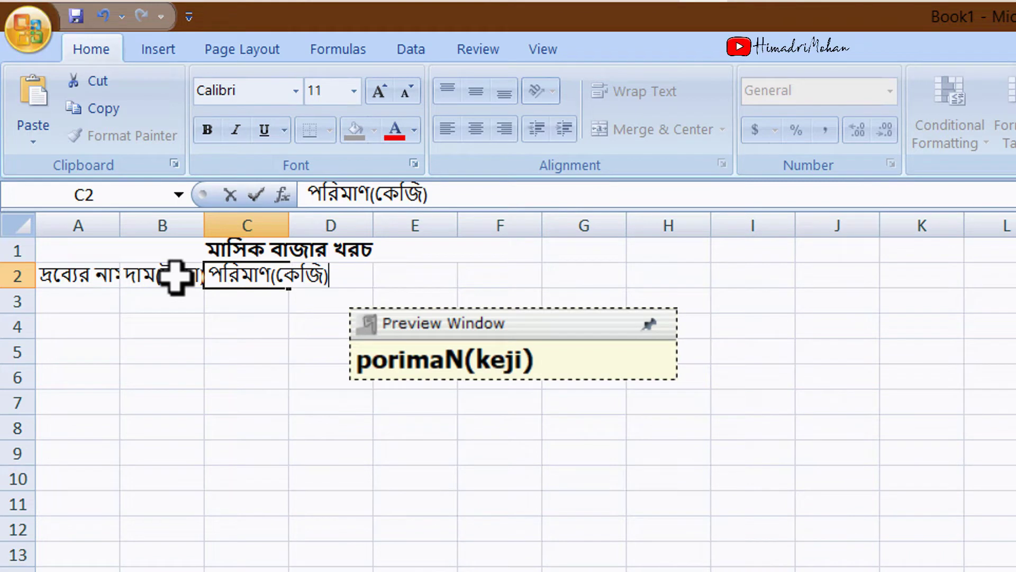
key("Tab")
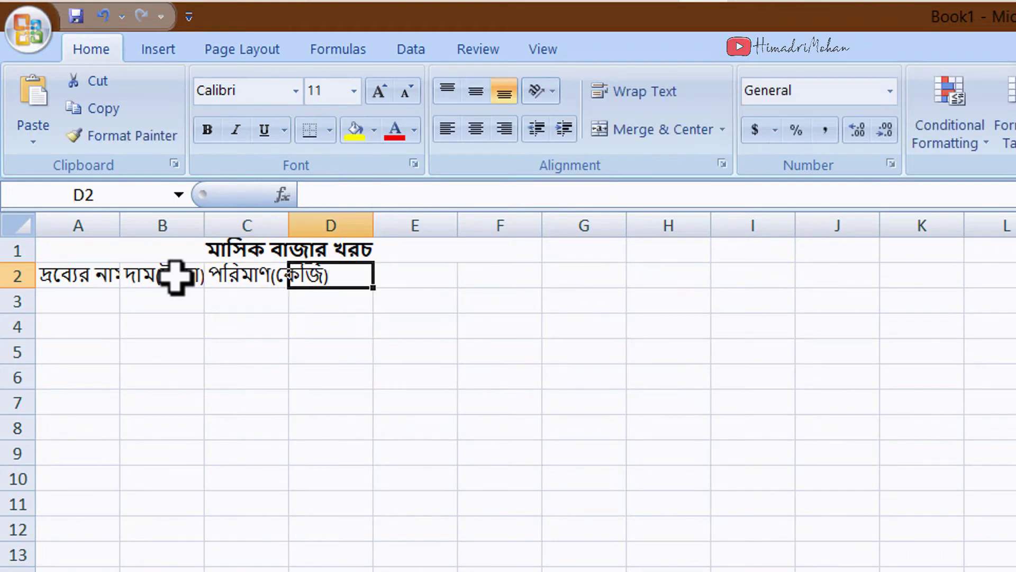
type("khoroc")
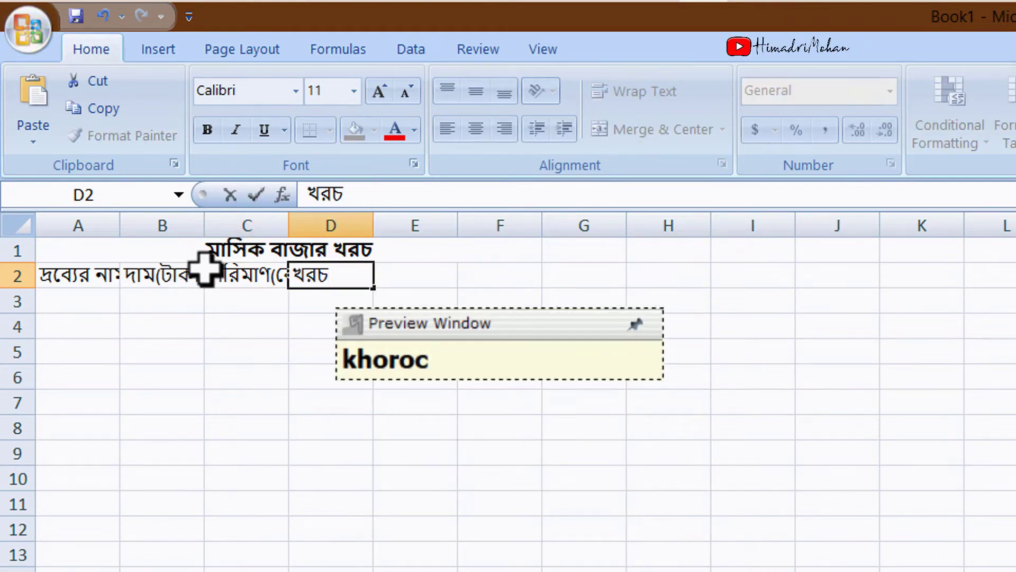
left_click(217, 384)
Widen columns A to D so that each heading in row 2 fits fully inside its cell.
left_click(97, 284)
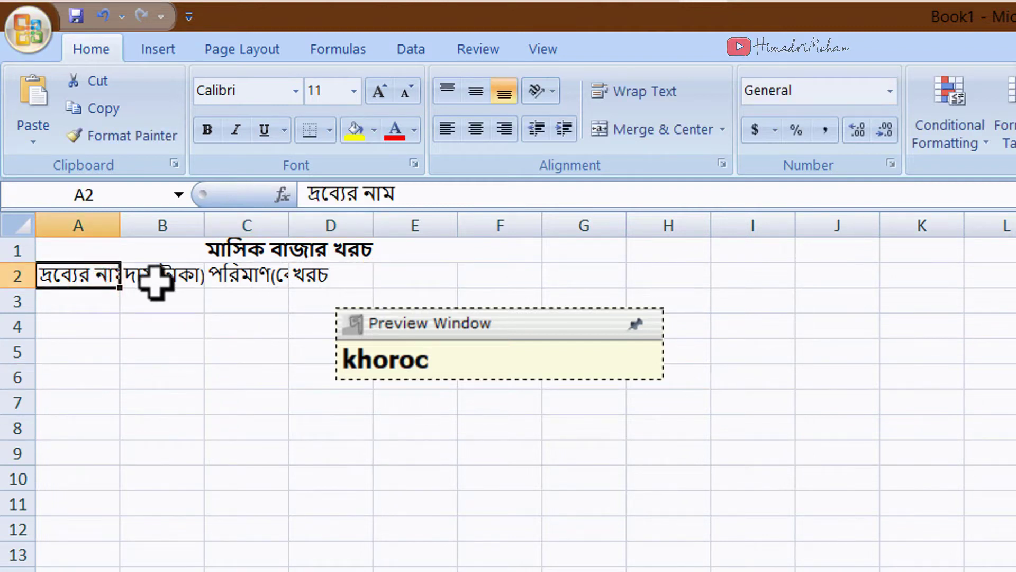
left_click_drag(120, 226, 129, 226)
left_click_drag(181, 235, 181, 235)
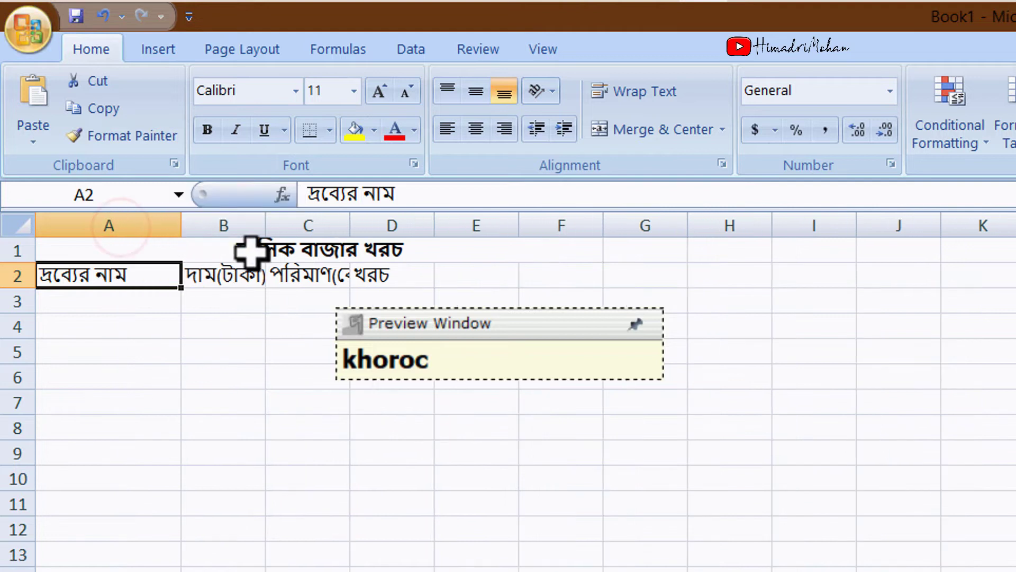
left_click_drag(266, 233, 349, 235)
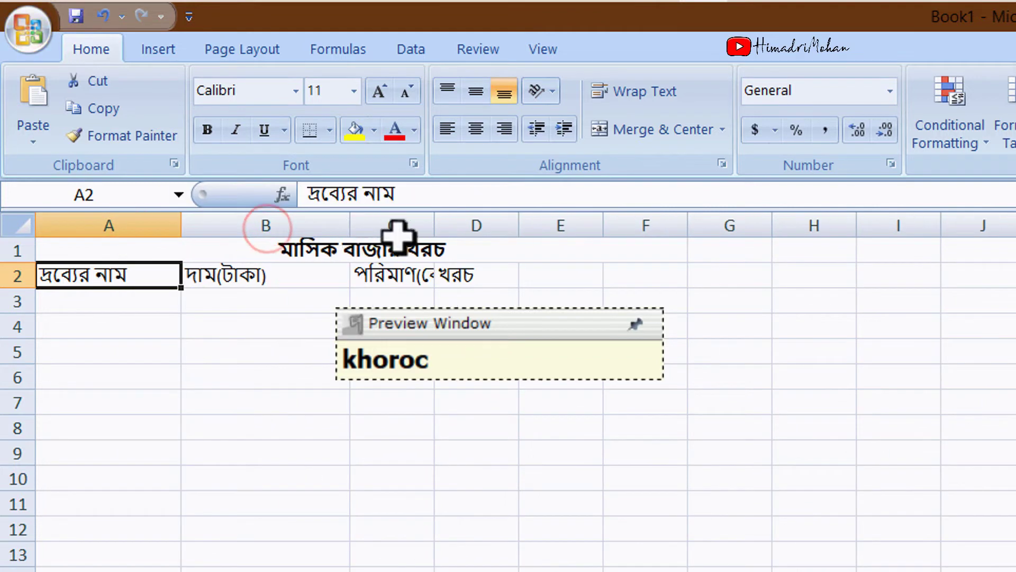
left_click_drag(434, 227, 494, 224)
left_click_drag(578, 227, 632, 233)
left_click(580, 283)
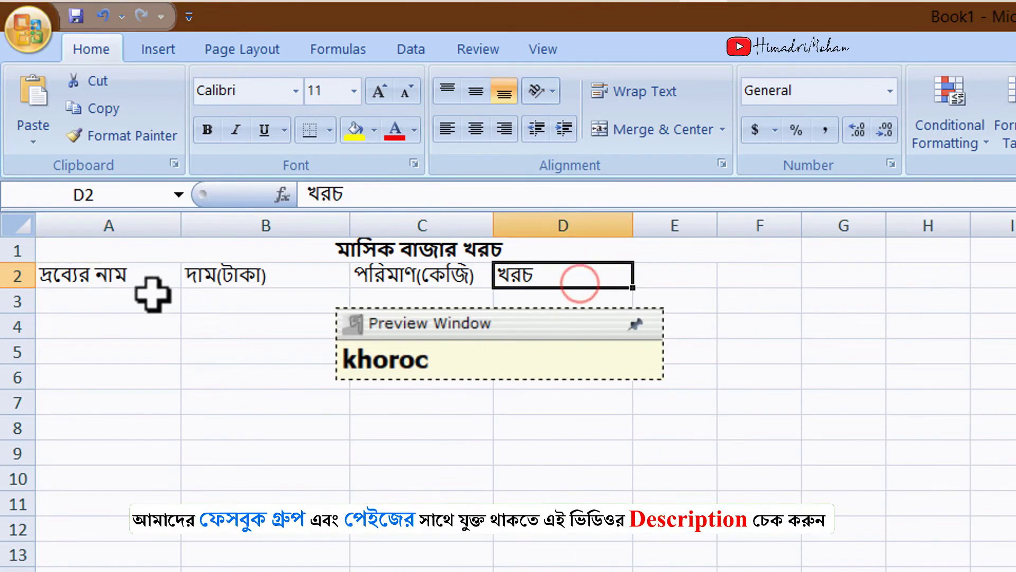
Middle-align the headings in cells A2 to D2 vertically.
left_click(94, 280)
left_click(240, 286)
left_click(399, 275)
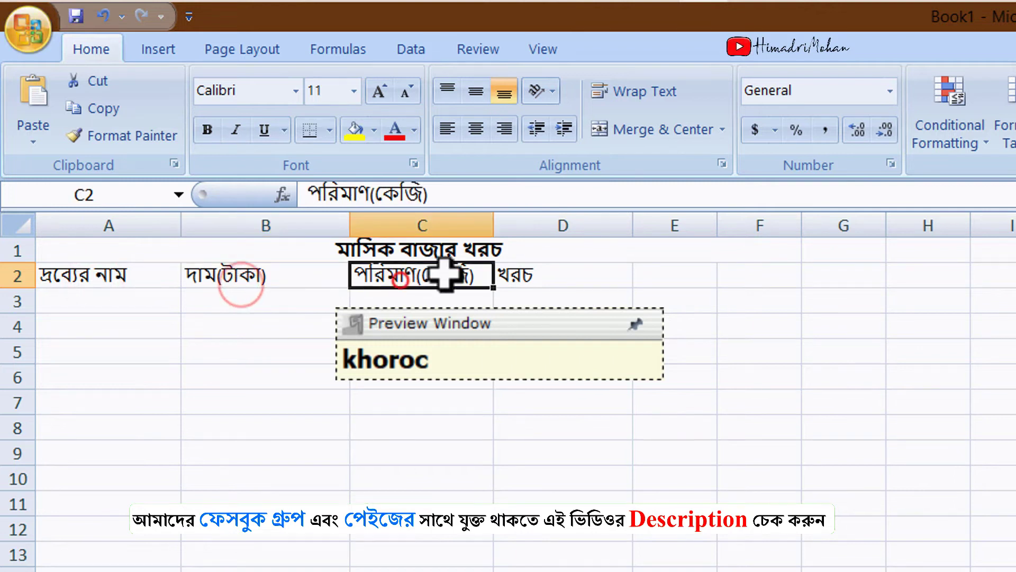
left_click_drag(531, 271, 98, 282)
left_click(479, 95)
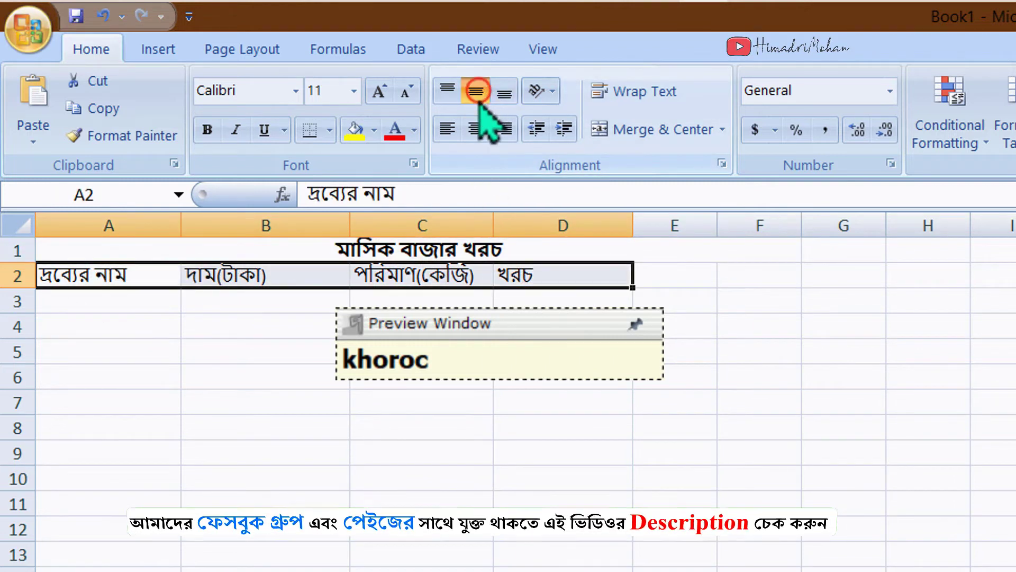
left_click(310, 393)
left_click(103, 282)
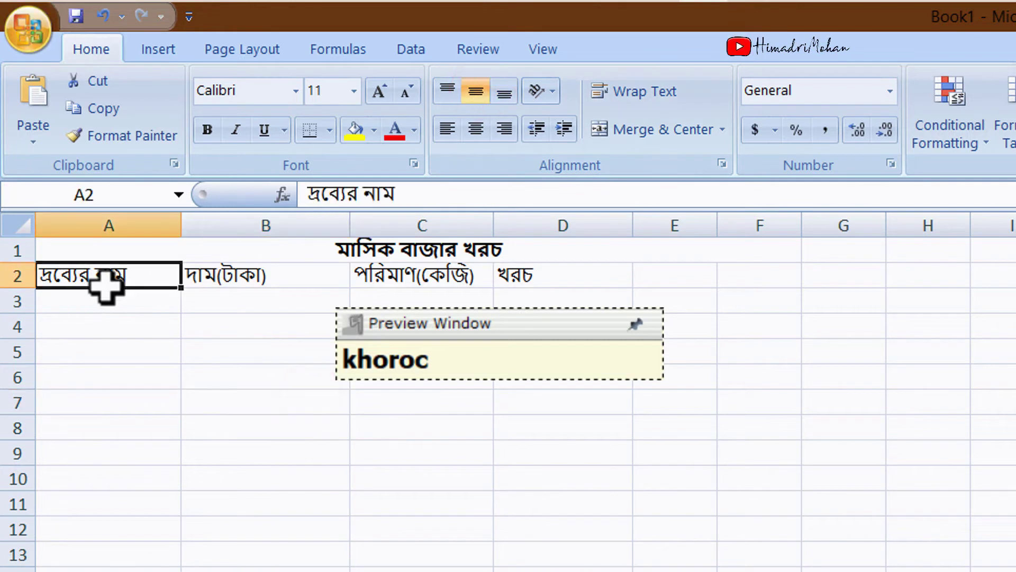
left_click(238, 276)
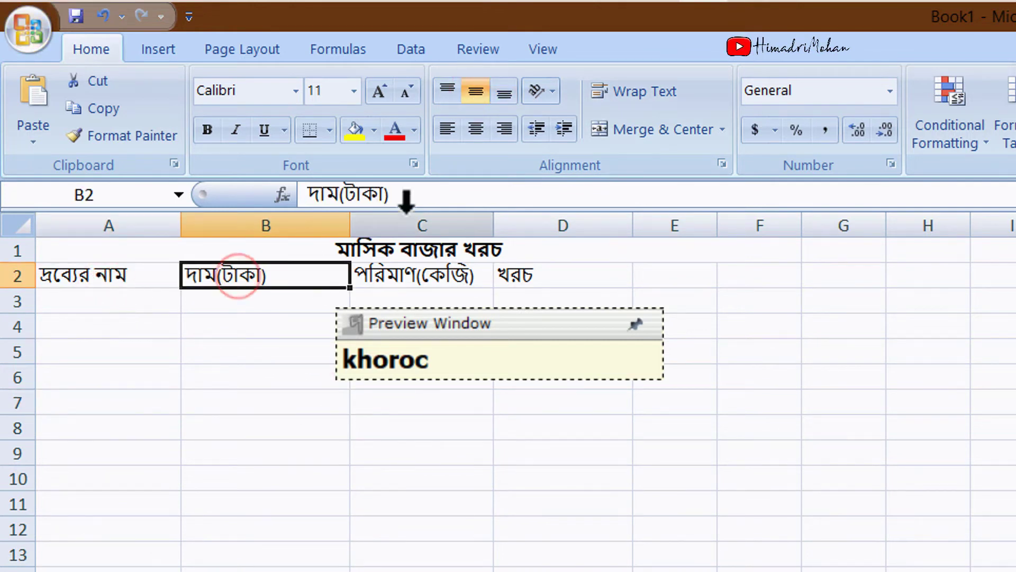
Center the headings in cells A2 to D2 horizontally.
left_click_drag(96, 281, 520, 275)
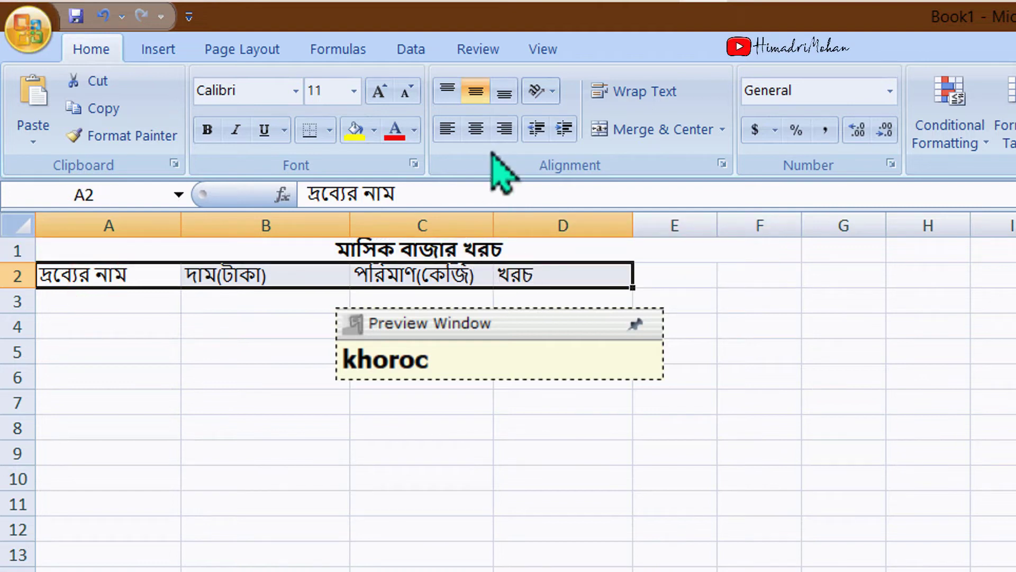
left_click(476, 129)
left_click(188, 358)
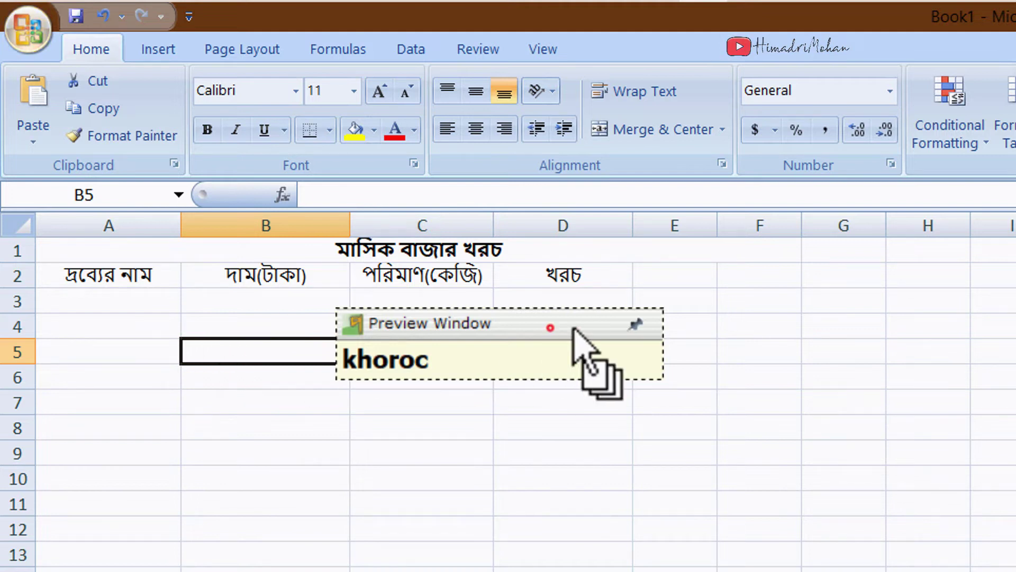
Move the typing preview window clear of the table and enter the item name ্চাল in cell A3.
left_click_drag(548, 324, 1015, 345)
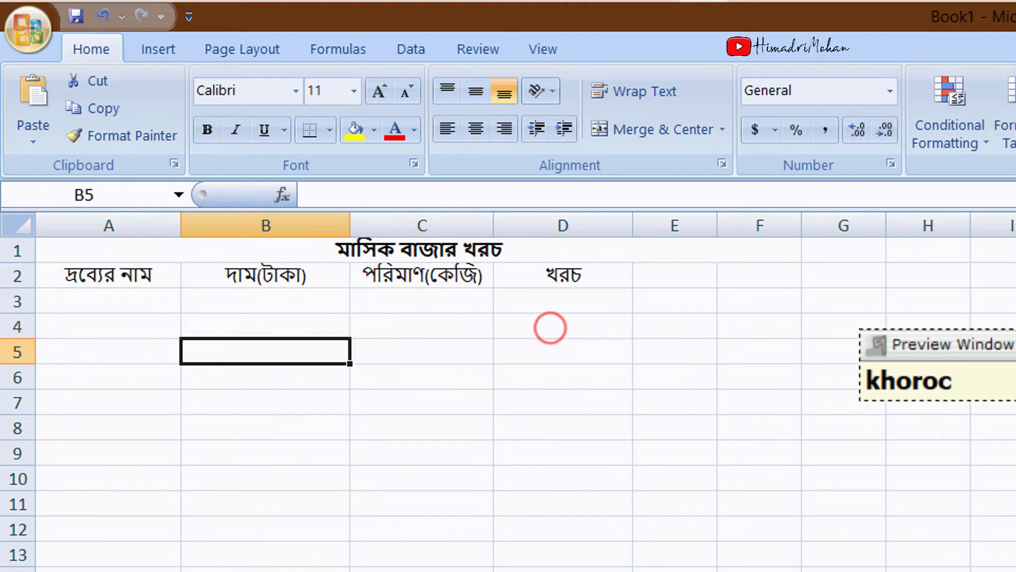
left_click(141, 304)
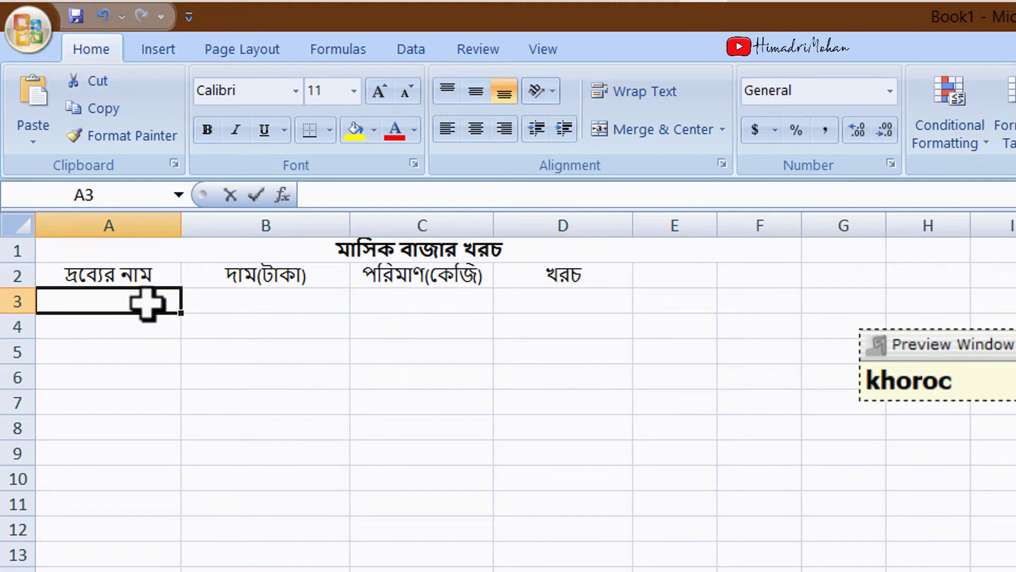
type("cal")
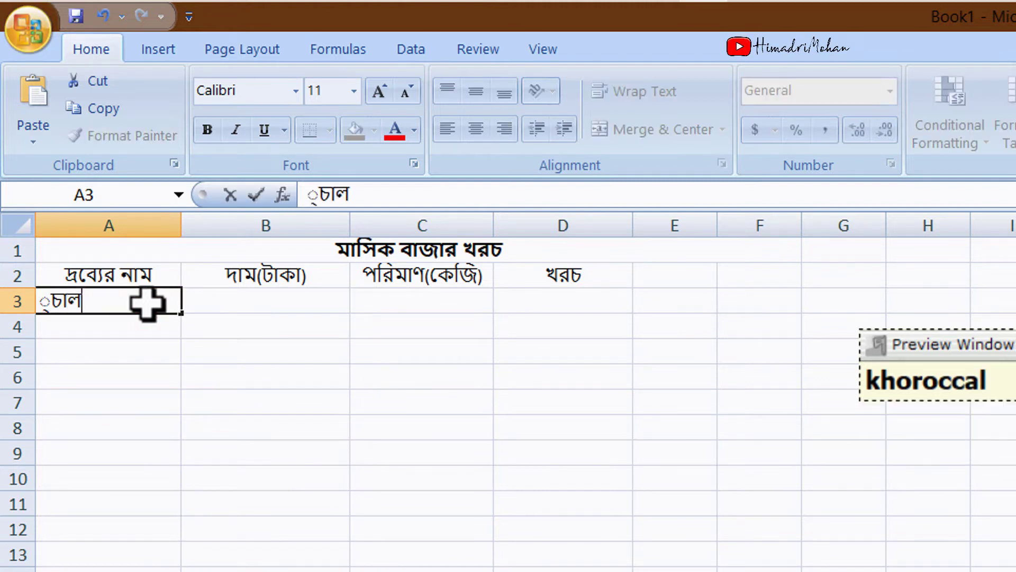
key("Tab")
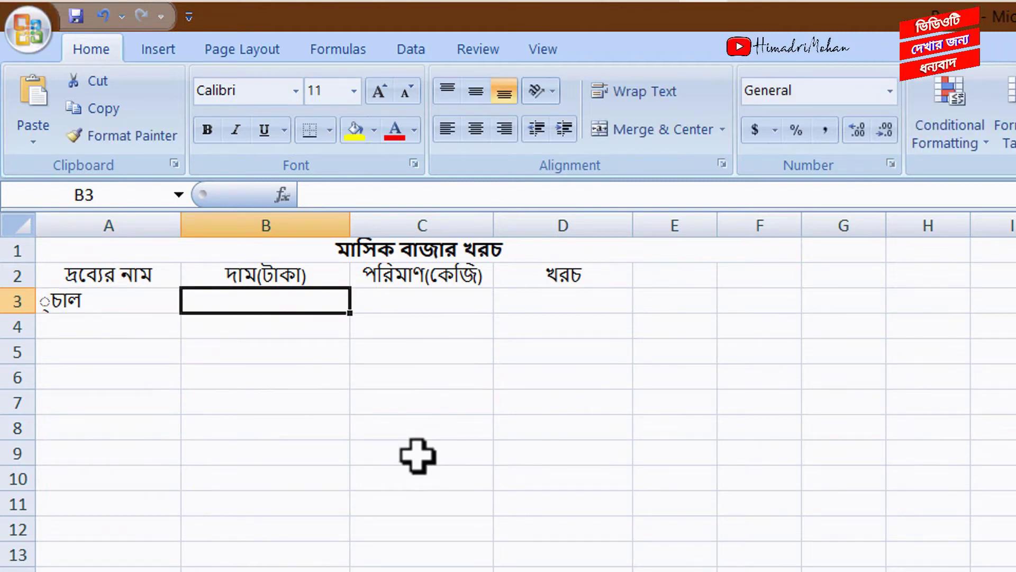
Enter the price 44 in cell B3 and the quantity 40 in cell C3, using Bengali numerals.
type("44")
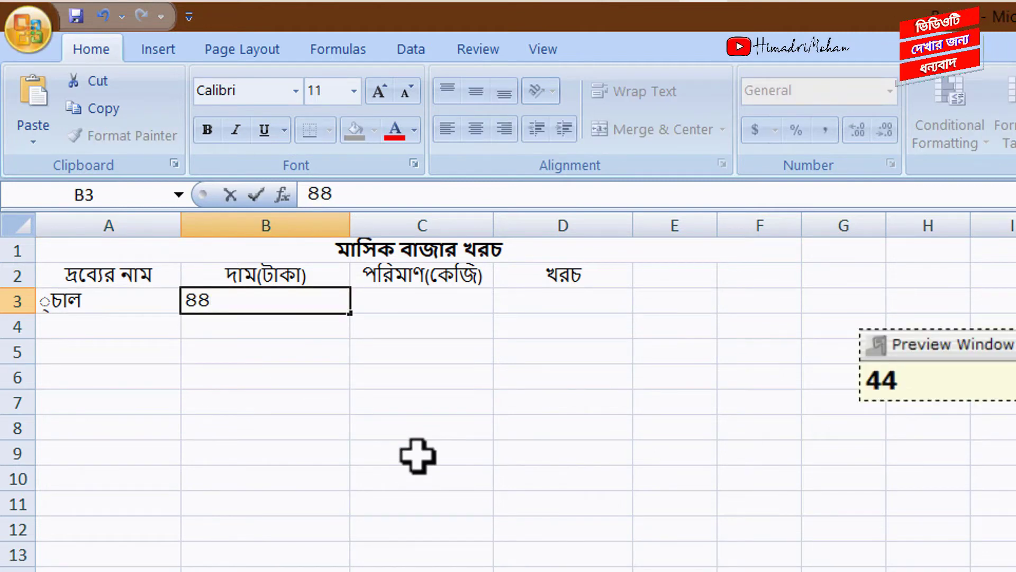
key("Tab")
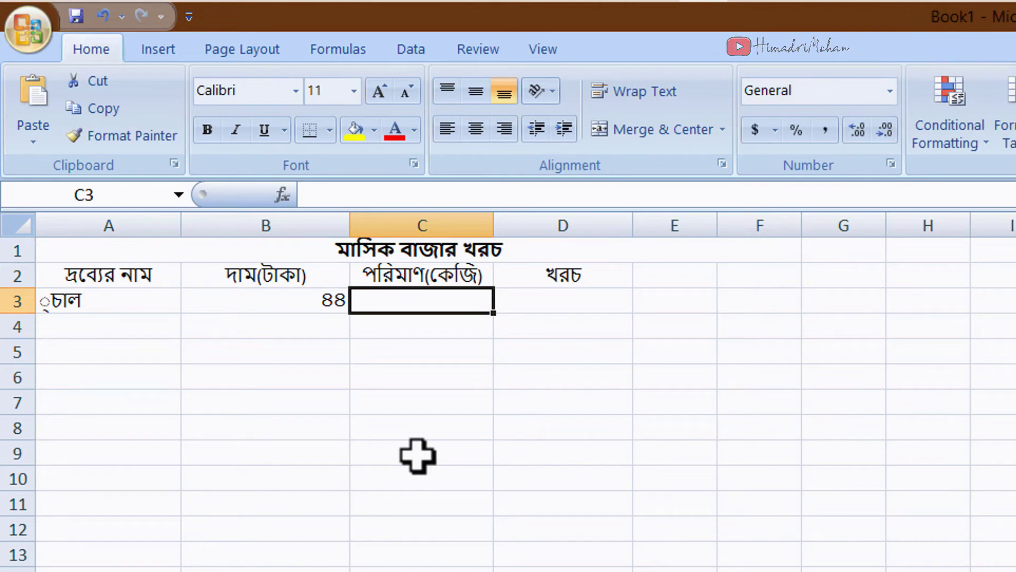
type("40")
key("Tab")
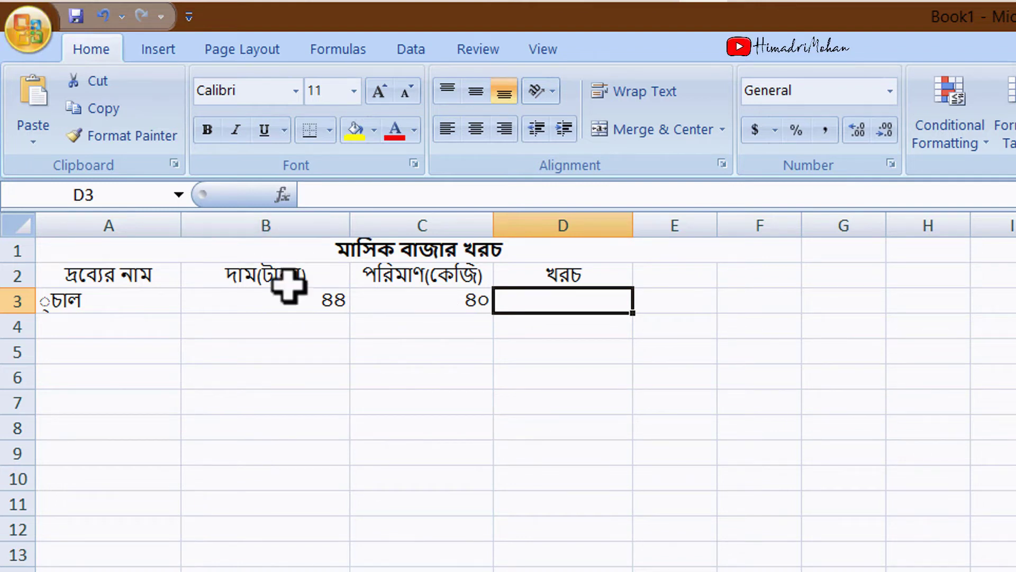
Examine the cell references and contents of the price and quantity cells in row 3.
left_click(294, 310)
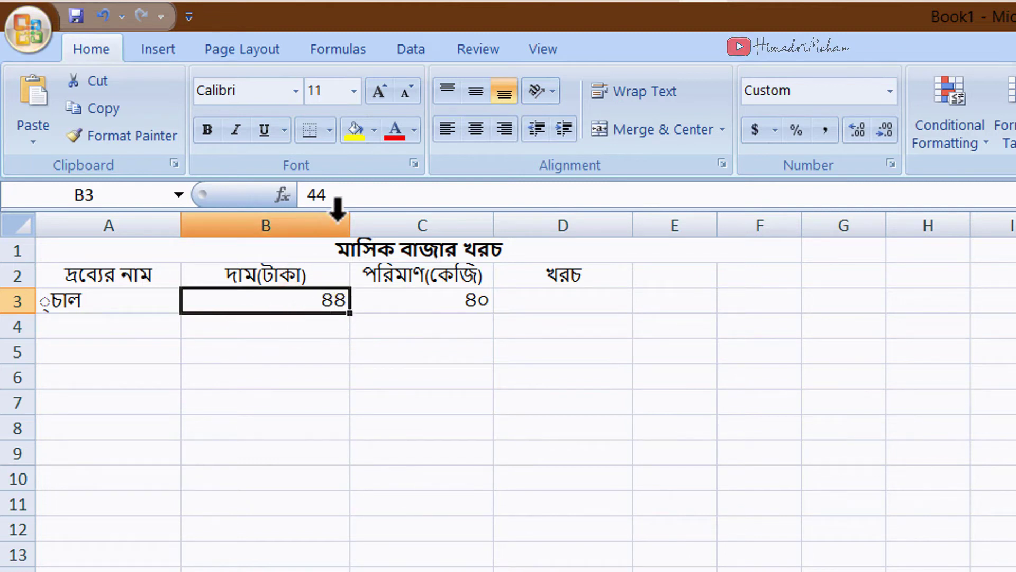
left_click(394, 299)
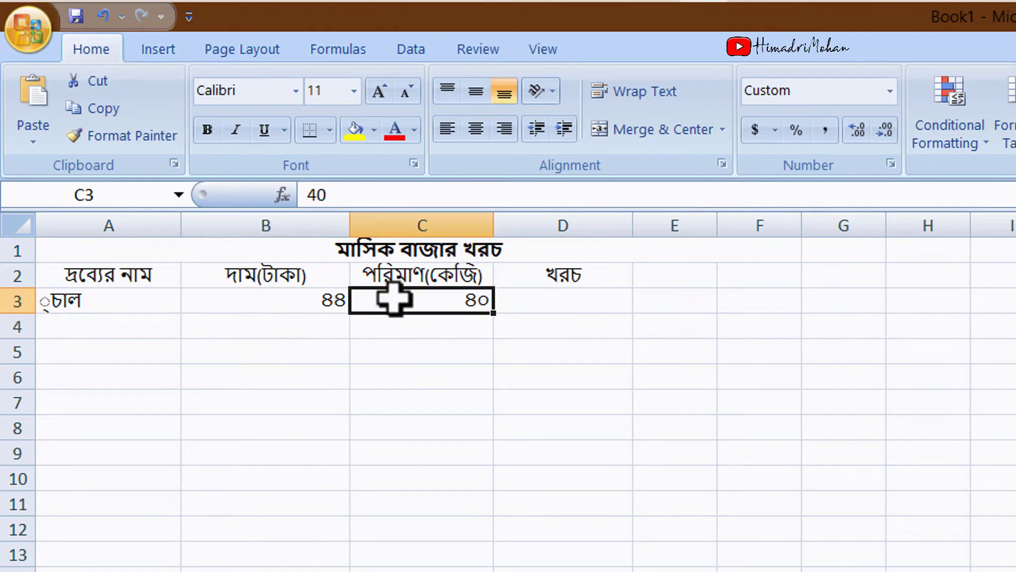
left_click(295, 289)
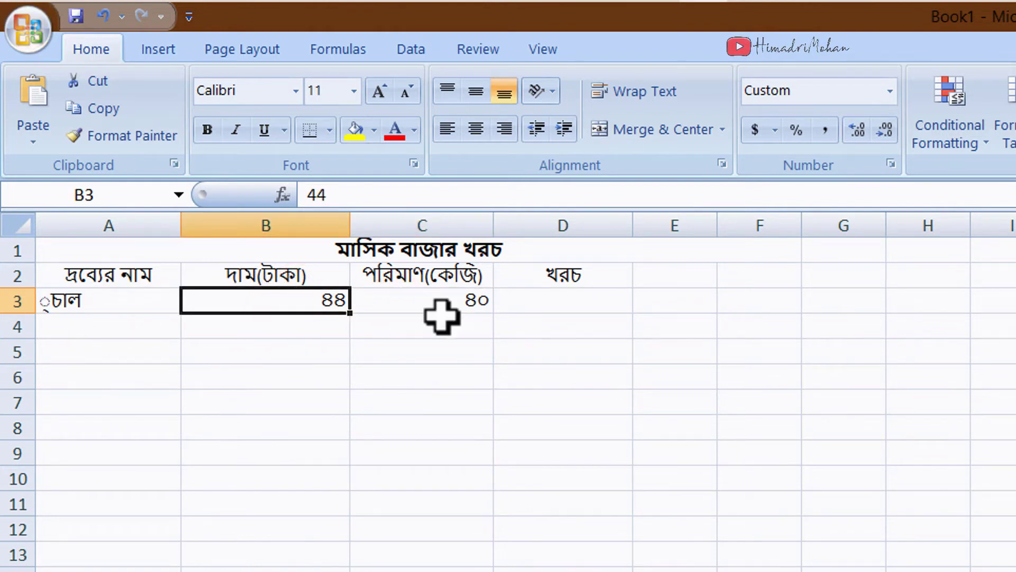
left_click(212, 354)
left_click(249, 423)
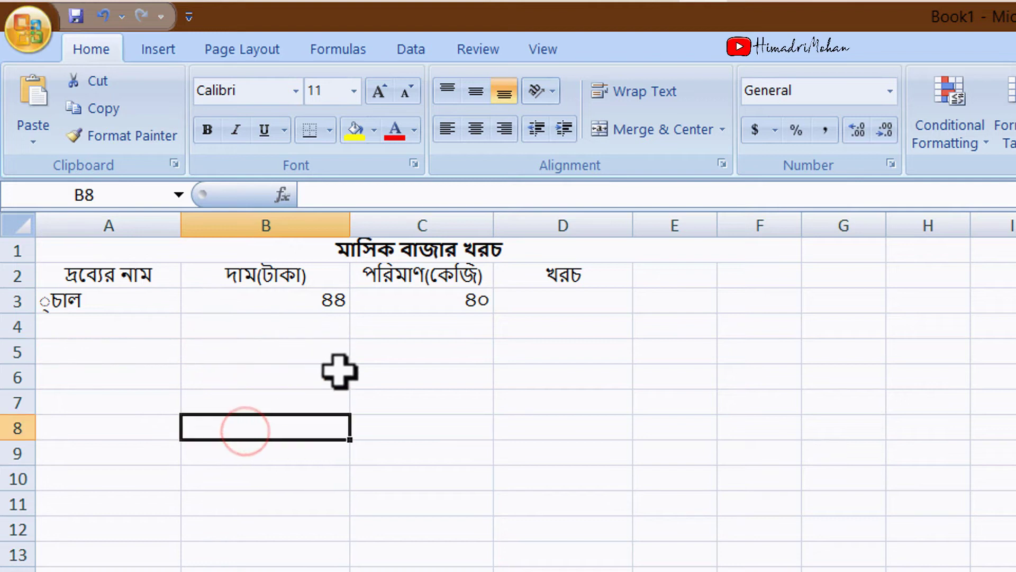
left_click(331, 307)
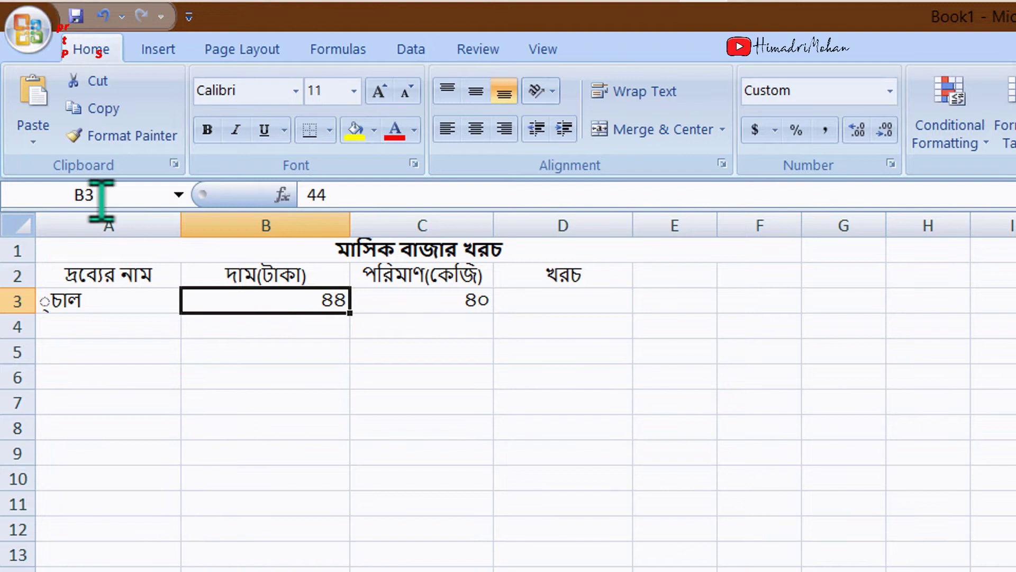
left_click(446, 297)
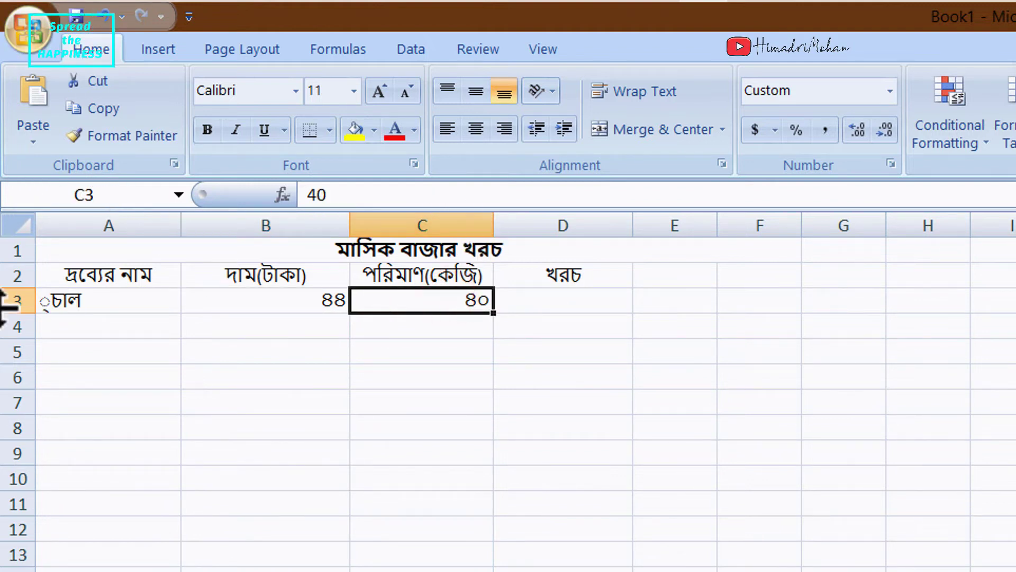
Enter the formula =B3*C3 in cell D3 to calculate the item's expense, and review the formula.
left_click(543, 297)
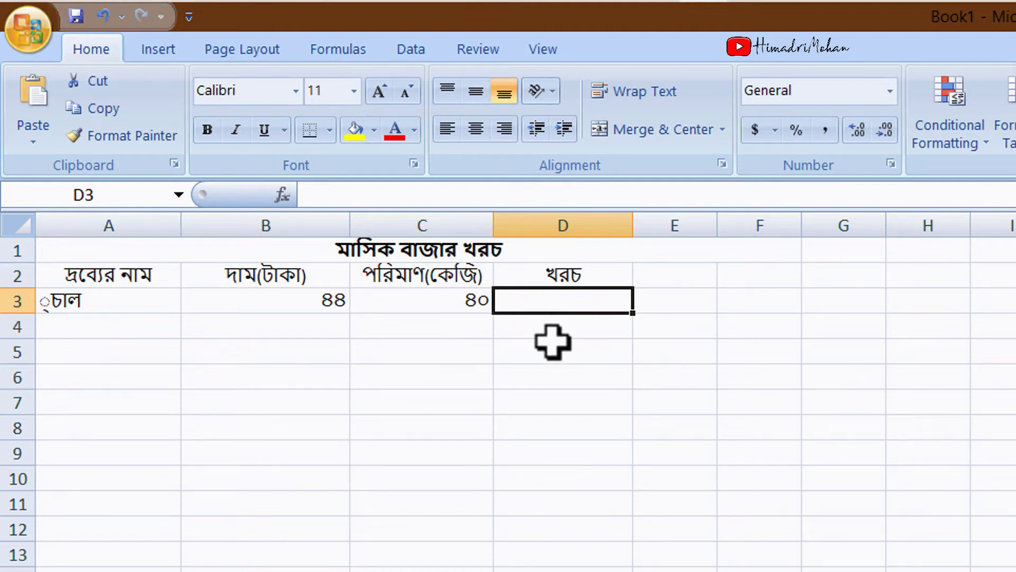
type("=")
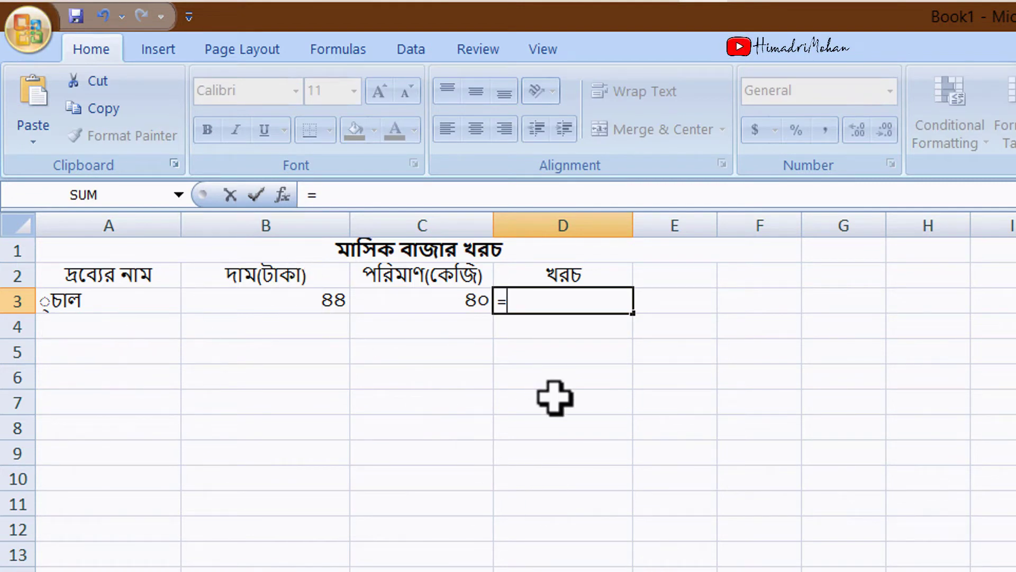
type("B")
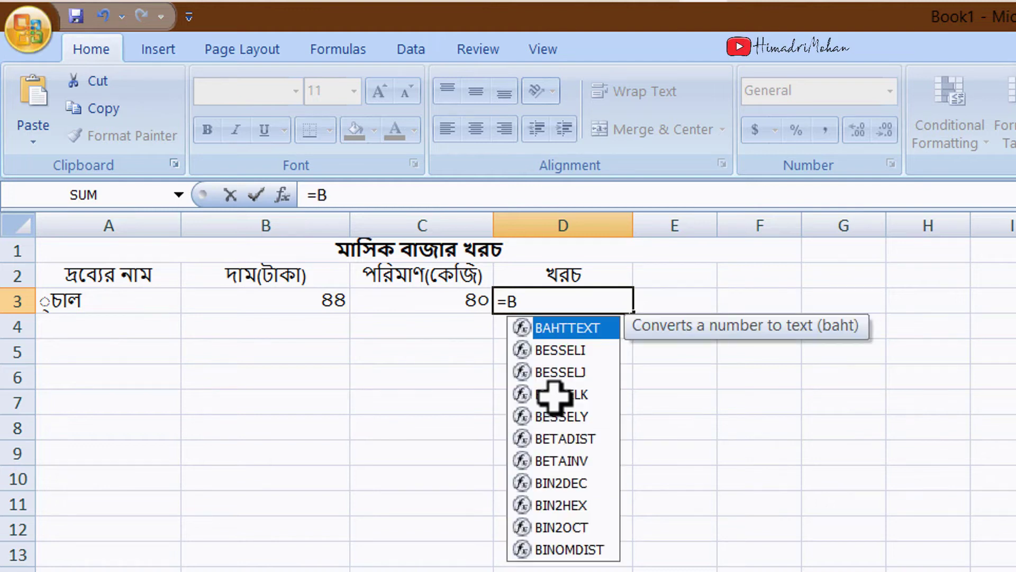
type("3*")
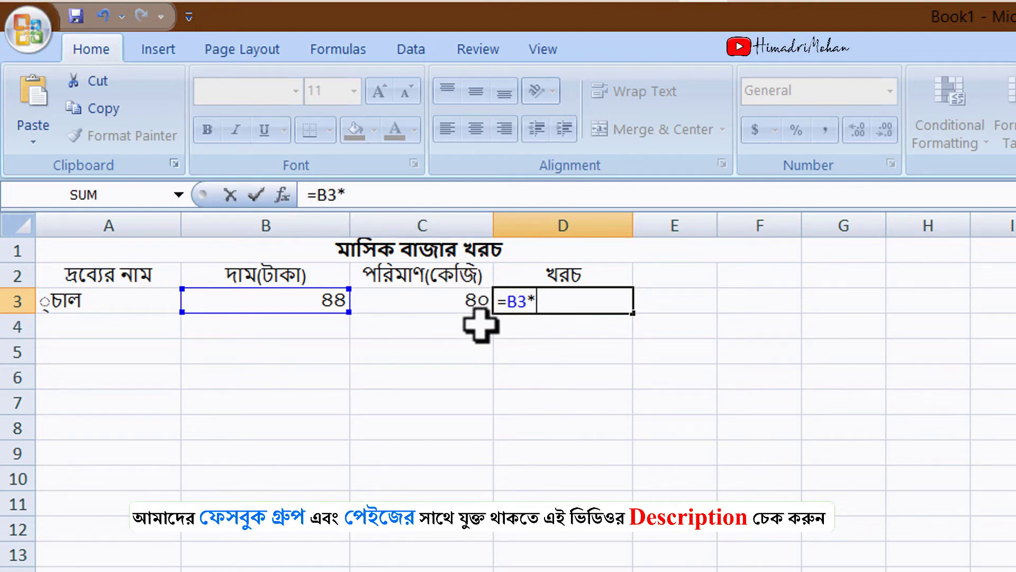
type("C3")
key("Return")
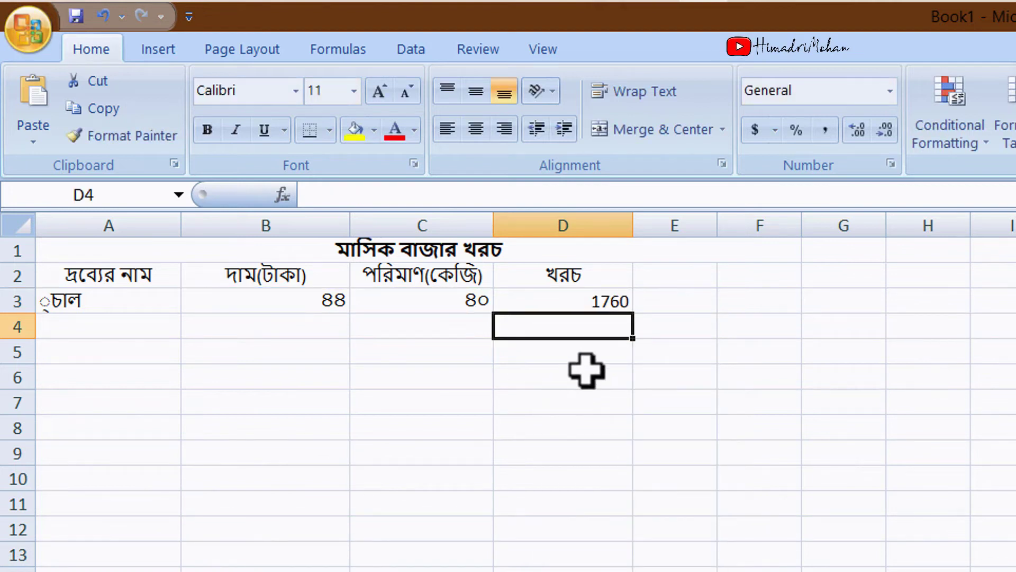
left_click(618, 302)
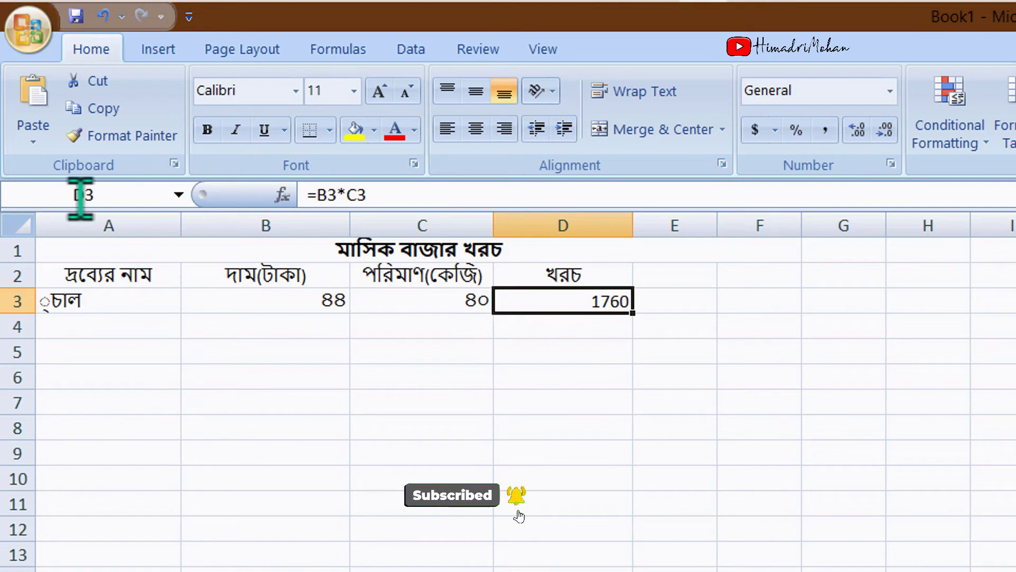
left_click(819, 425)
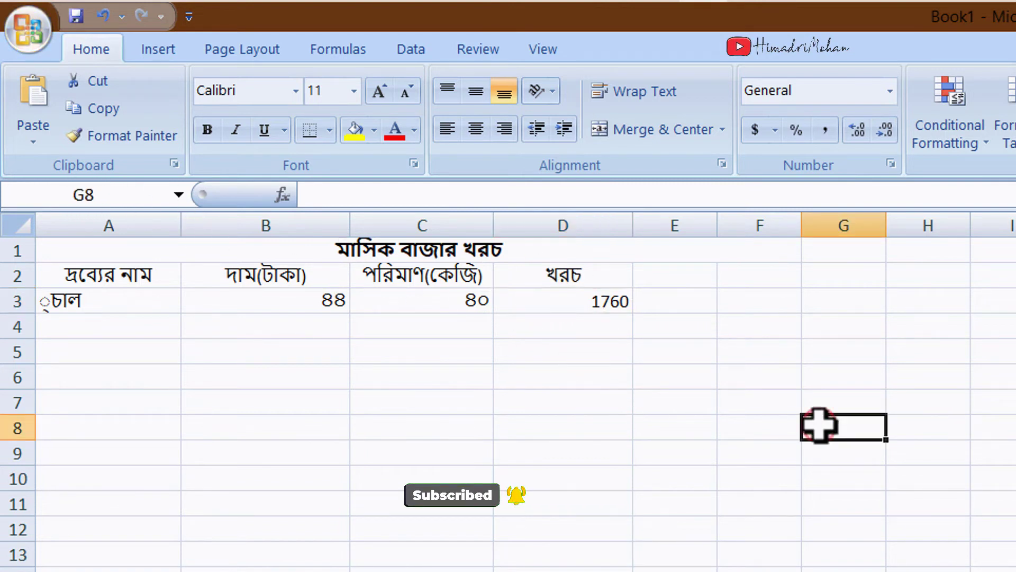
left_click(582, 300)
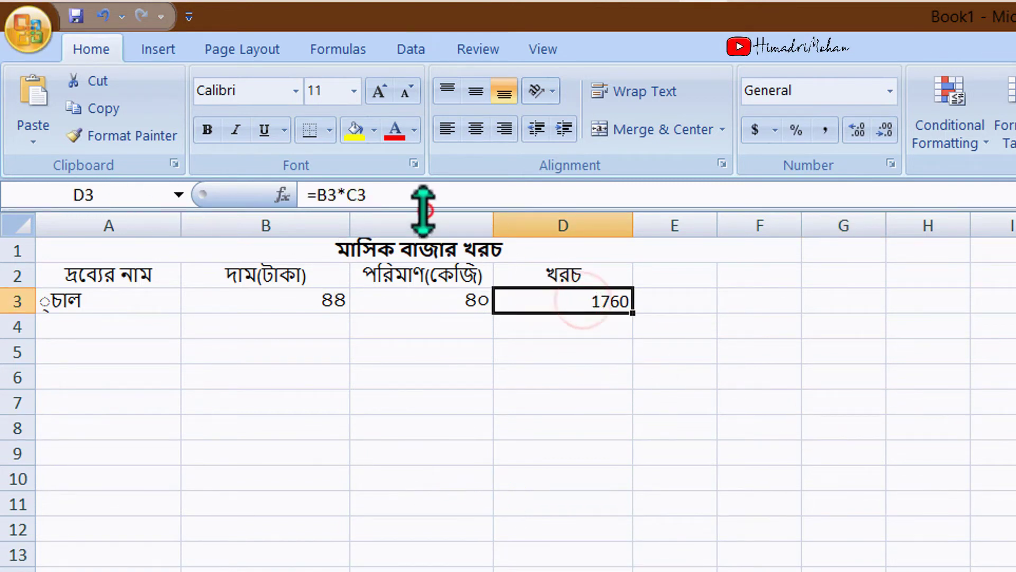
left_click(320, 197)
left_click_drag(310, 194, 366, 195)
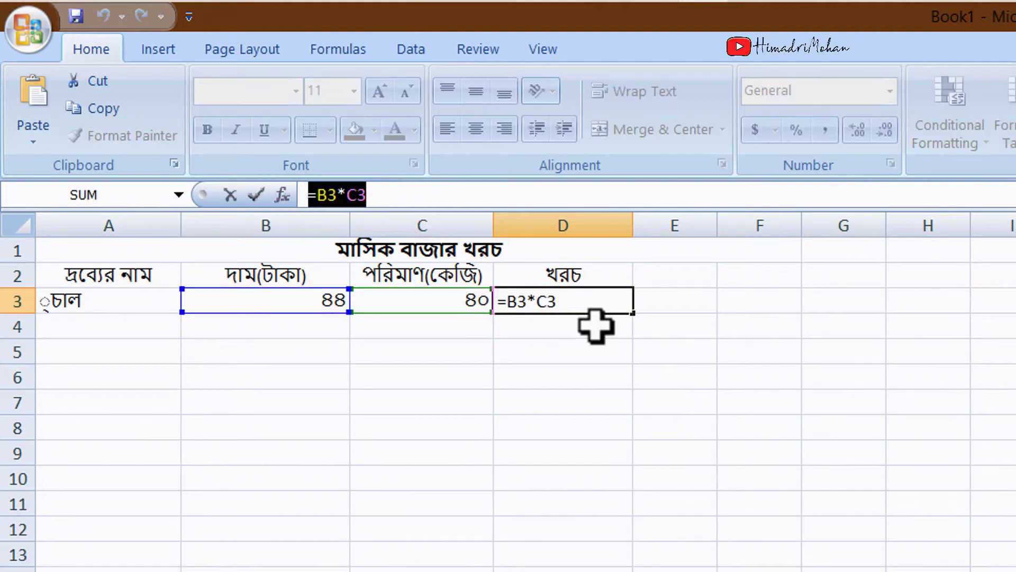
type("=")
left_click(699, 529)
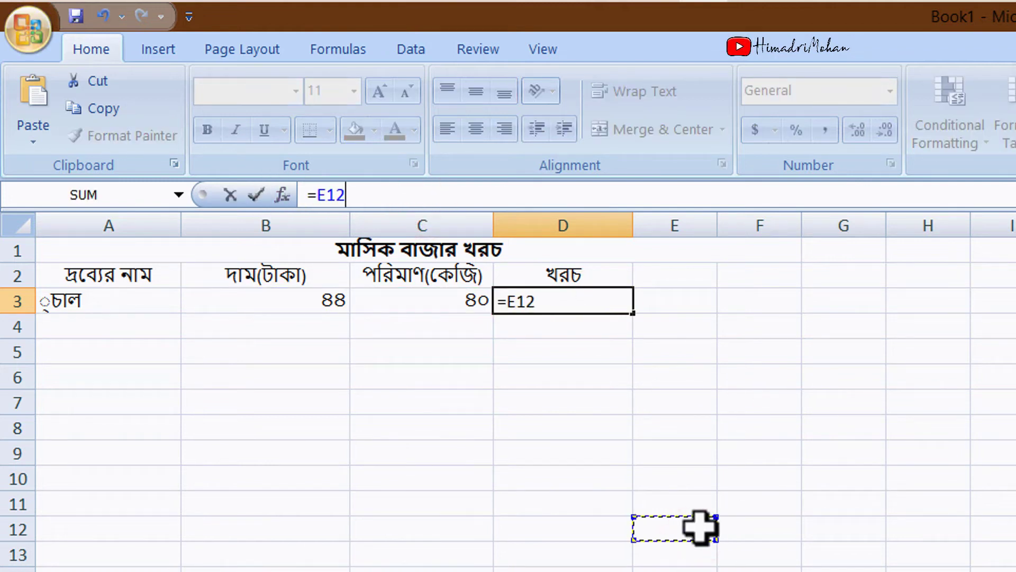
key("Escape")
left_click(744, 535)
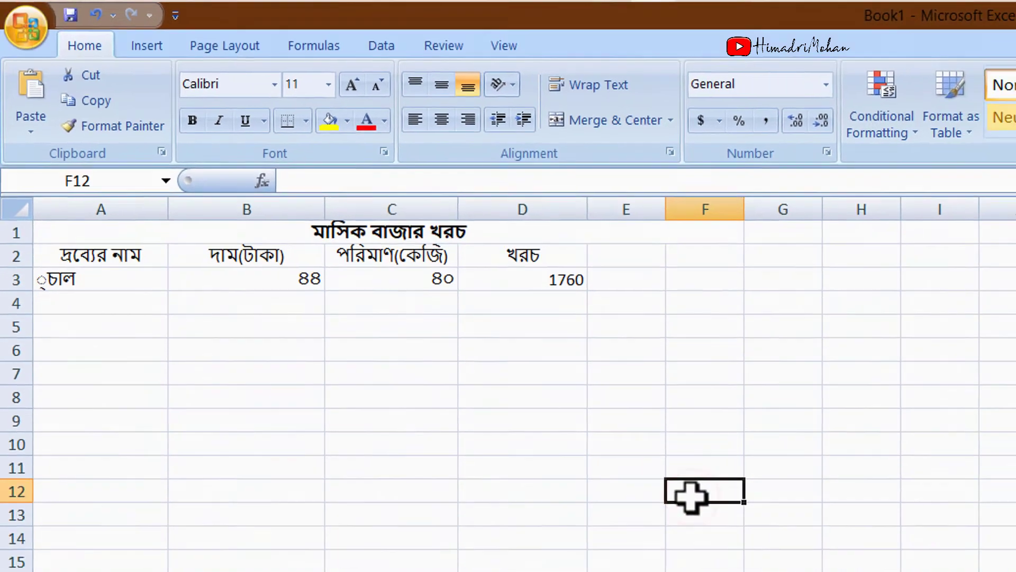
key("ctrl+v")
left_click(735, 561)
left_click(628, 423)
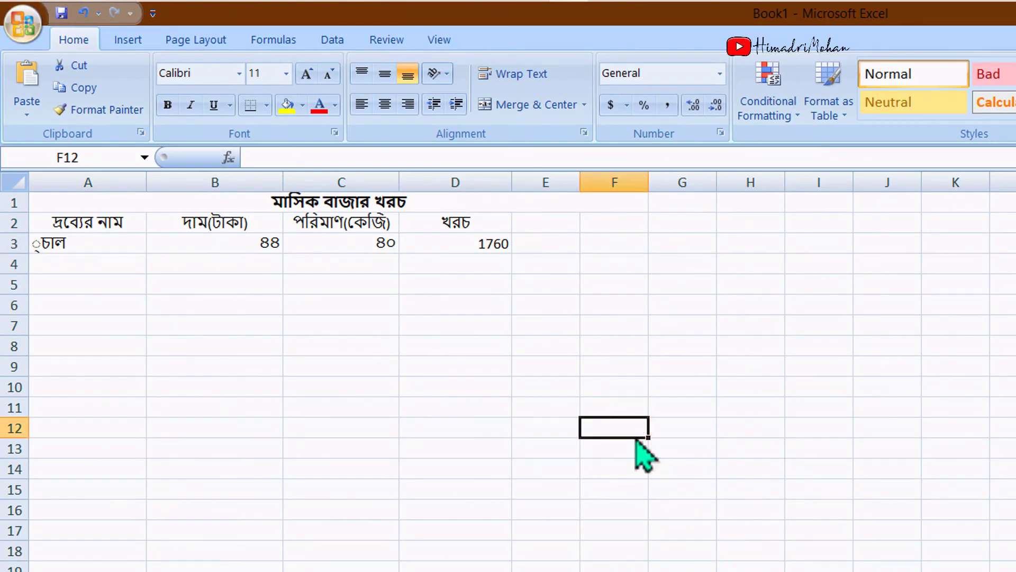
Examine the cell references and contents of the price, quantity and expense cells B3, C3 and D3.
left_click(358, 261)
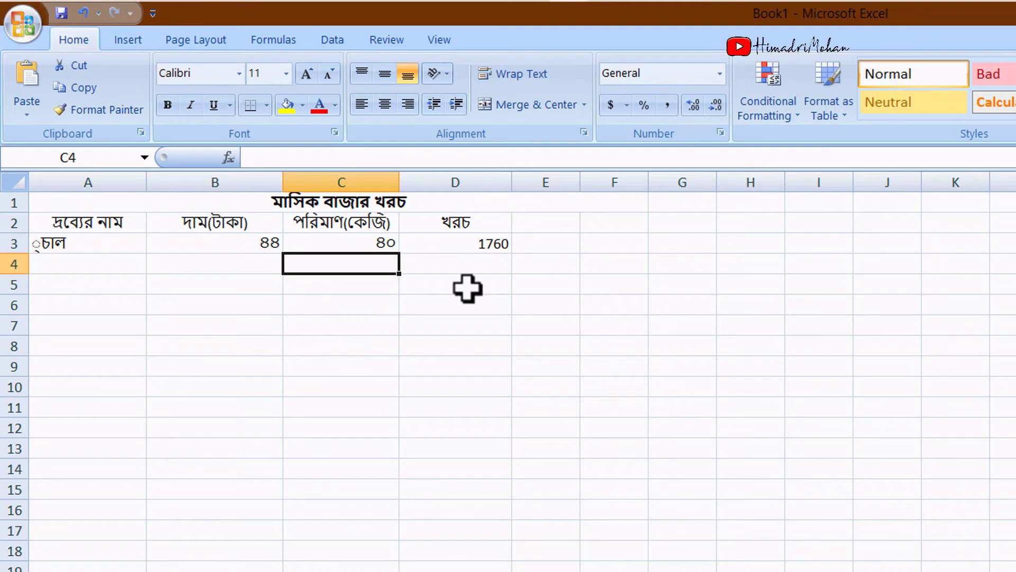
left_click(222, 245)
left_click(344, 250)
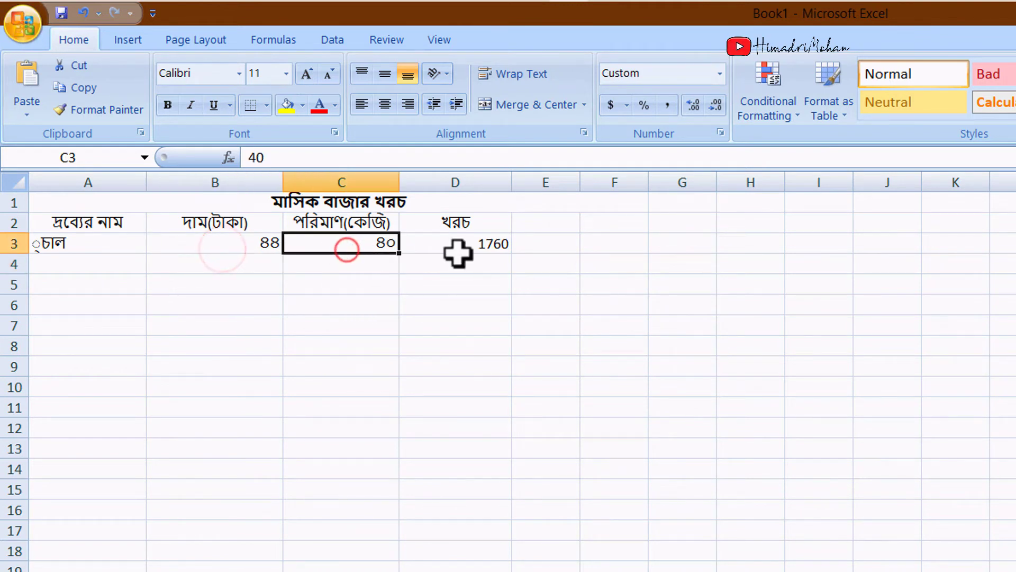
left_click(458, 252)
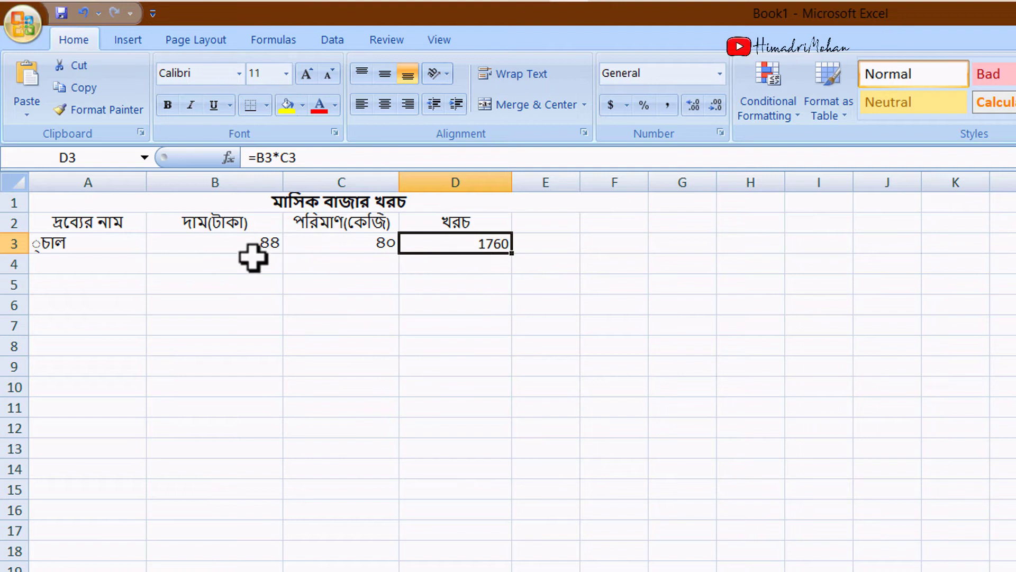
left_click(562, 243)
left_click(617, 365)
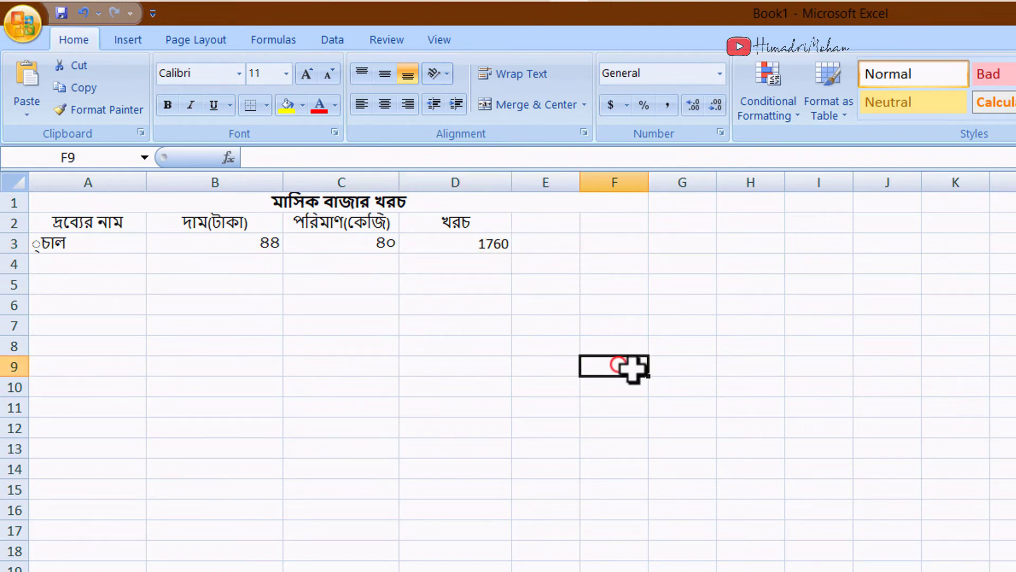
left_click(248, 243)
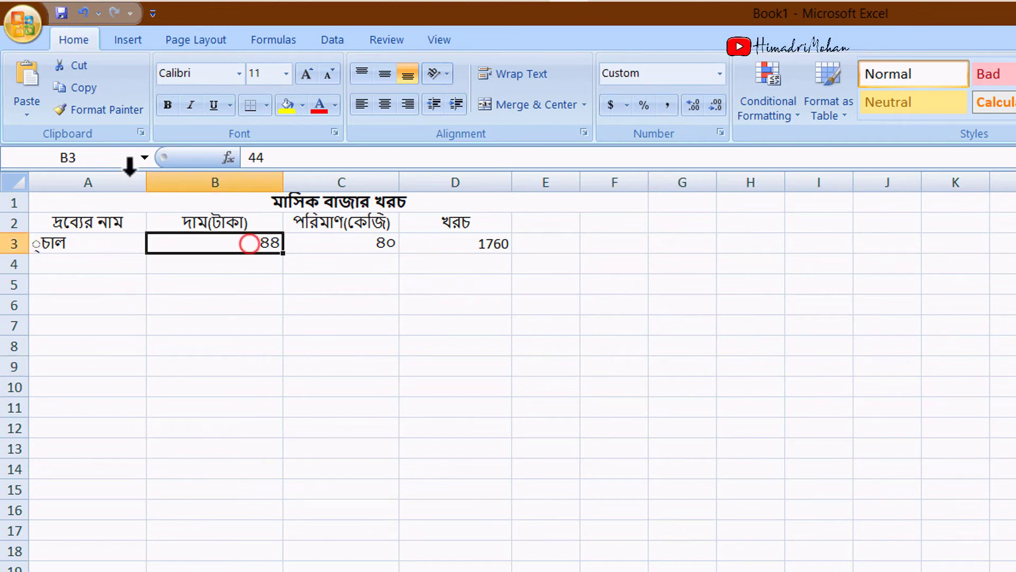
left_click(370, 244)
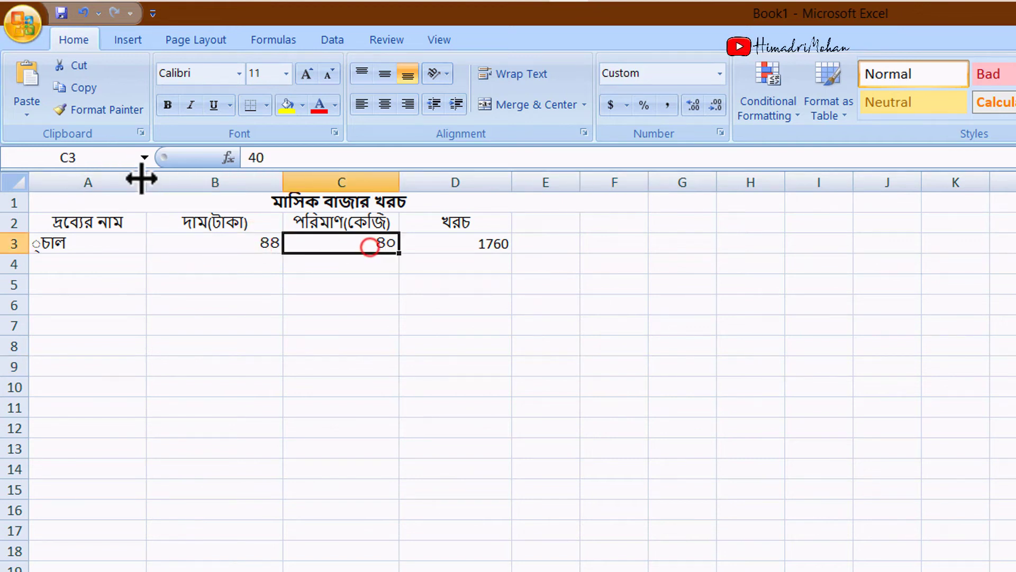
left_click(454, 245)
Enter the formula =B3*C3*D3 in cell G7 to multiply the three row 3 cells individually.
left_click(661, 325)
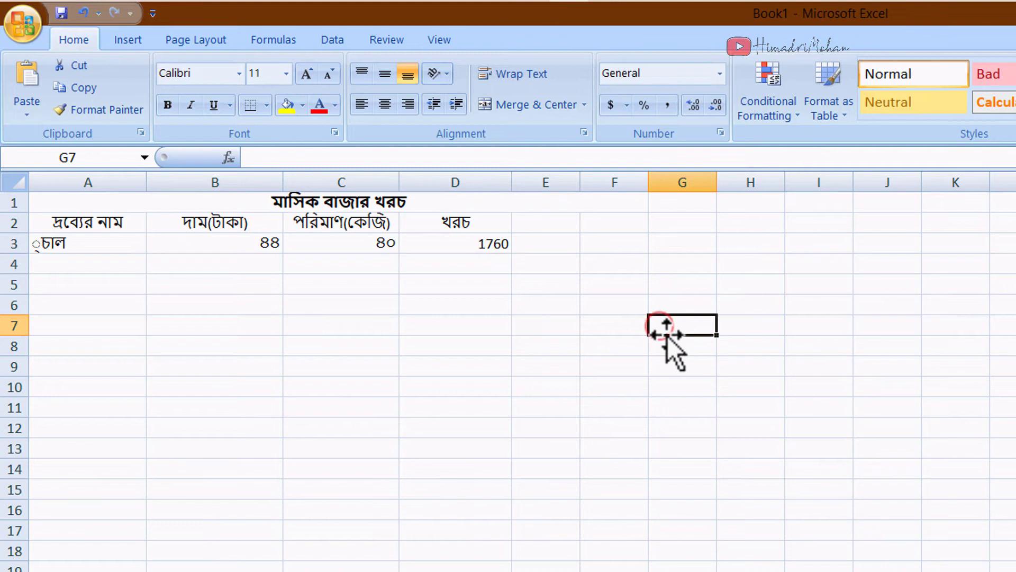
type("=")
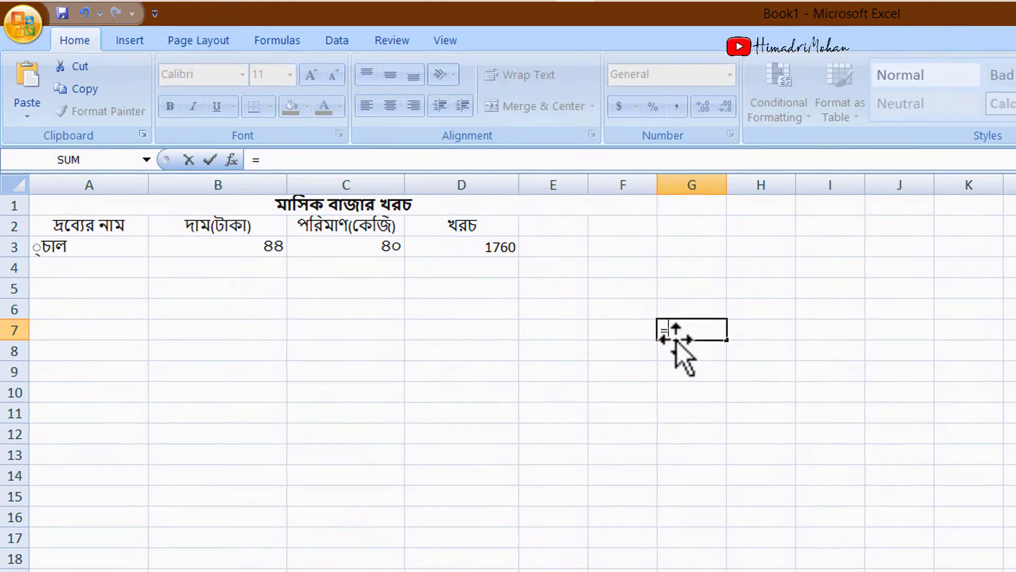
type("B")
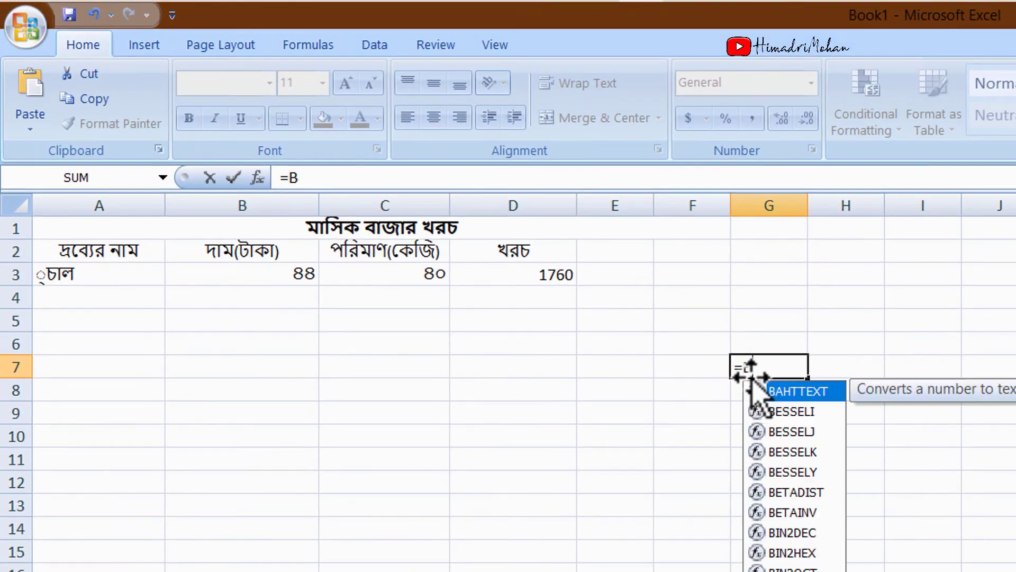
type("3*C")
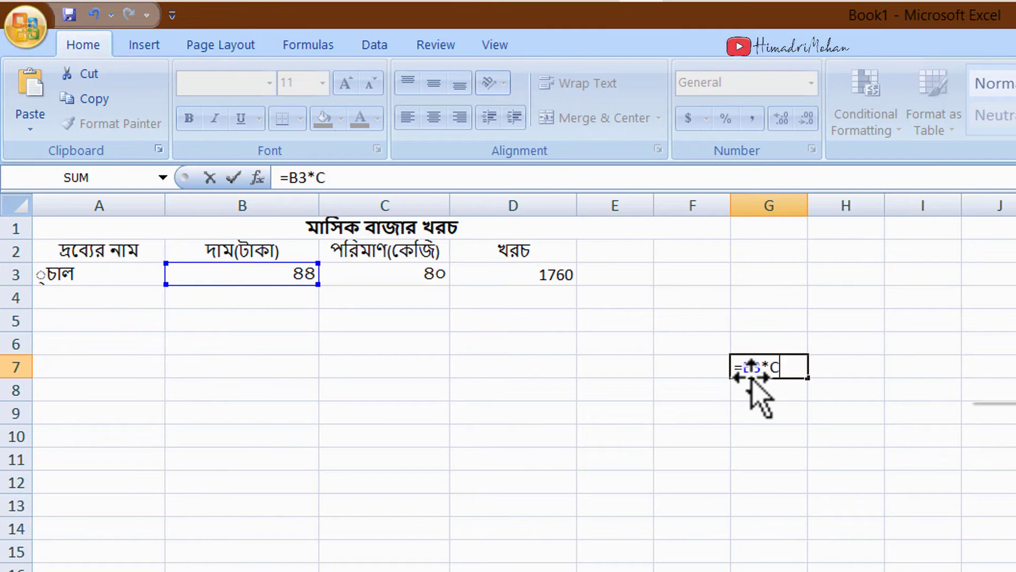
type("3")
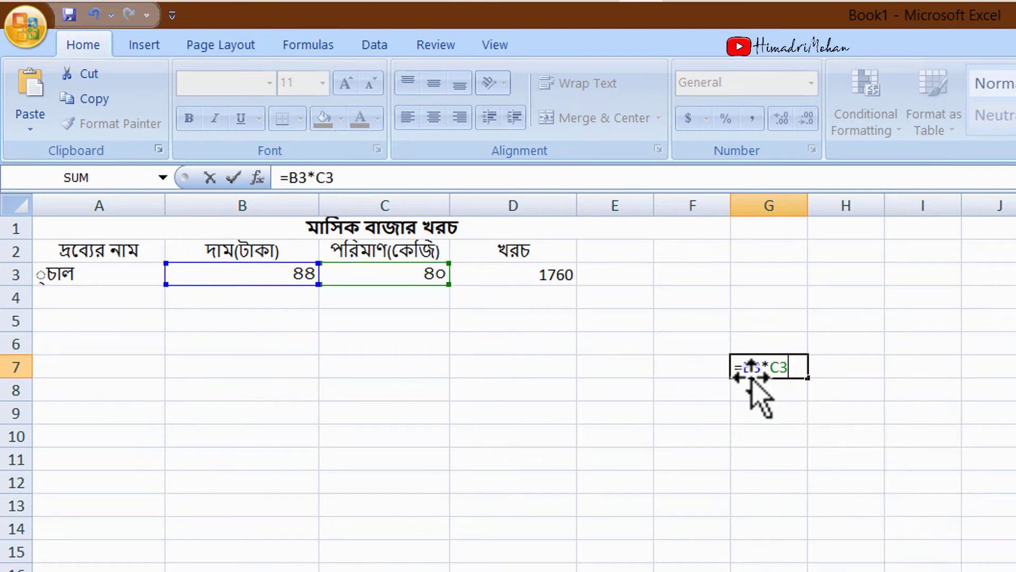
type("*D3")
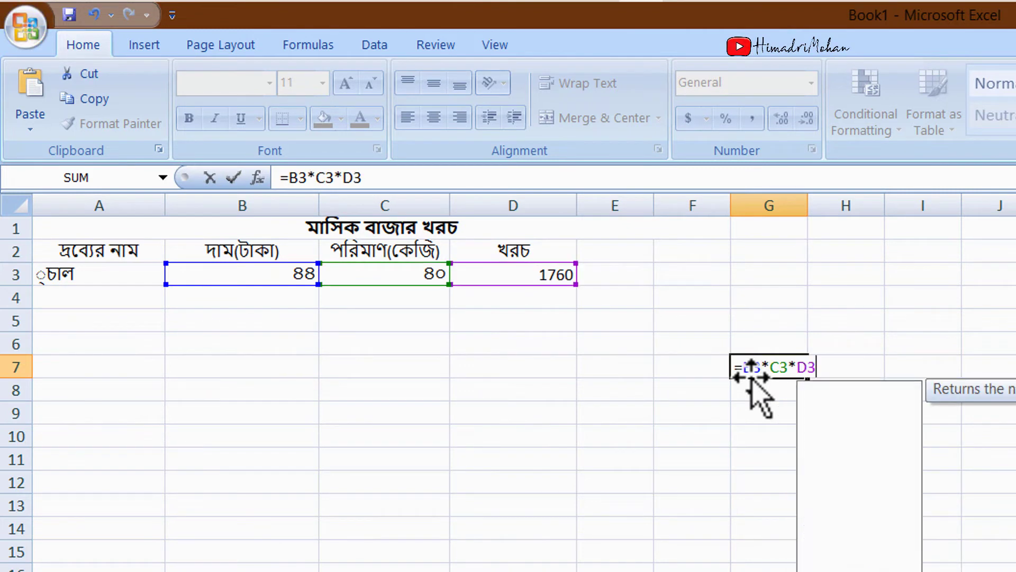
key("Return")
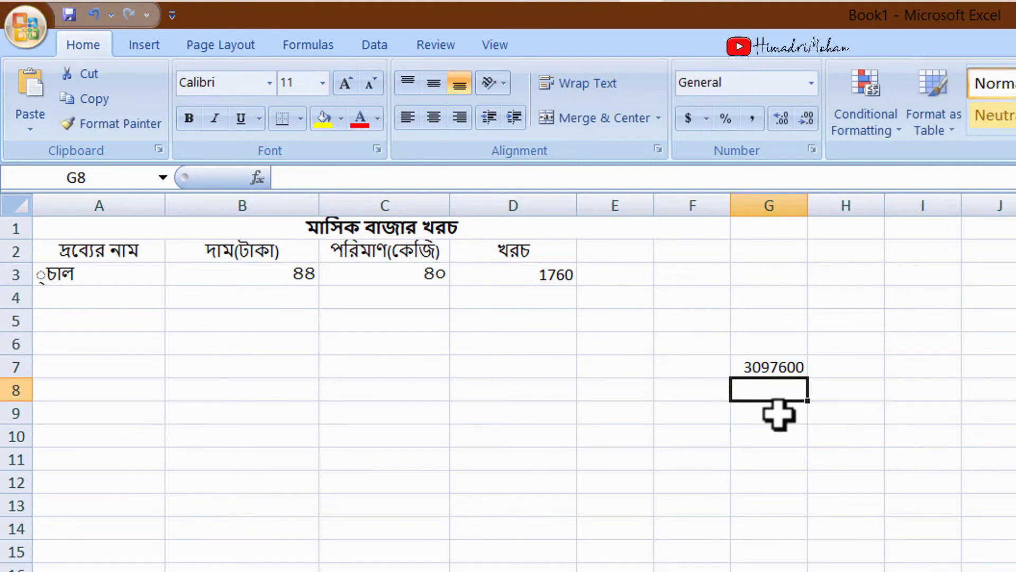
Enter the formula =PRODUCT(B3:D3) in cell G11 and compare it with the multiplication formula in G7.
left_click(792, 455)
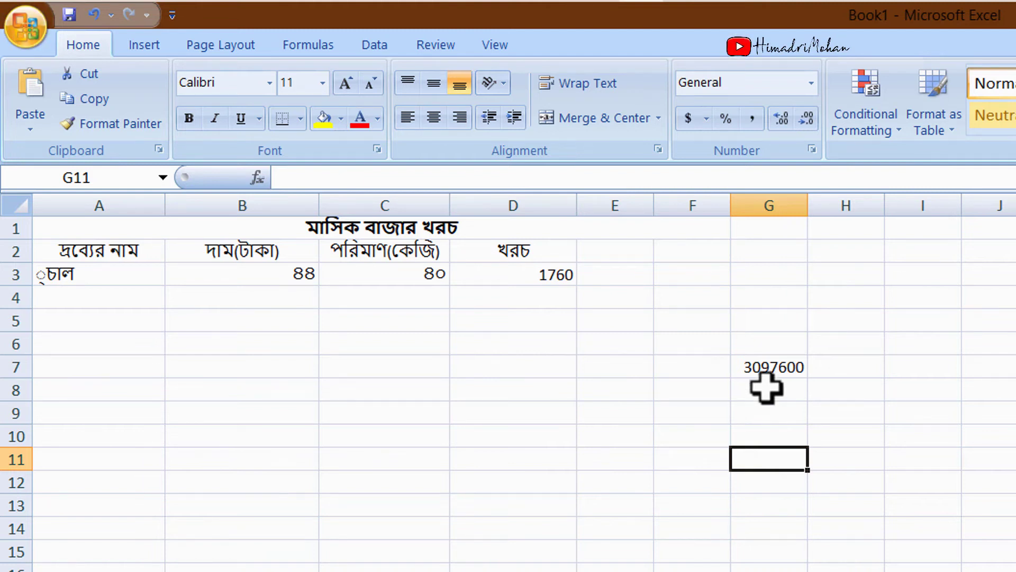
type("=")
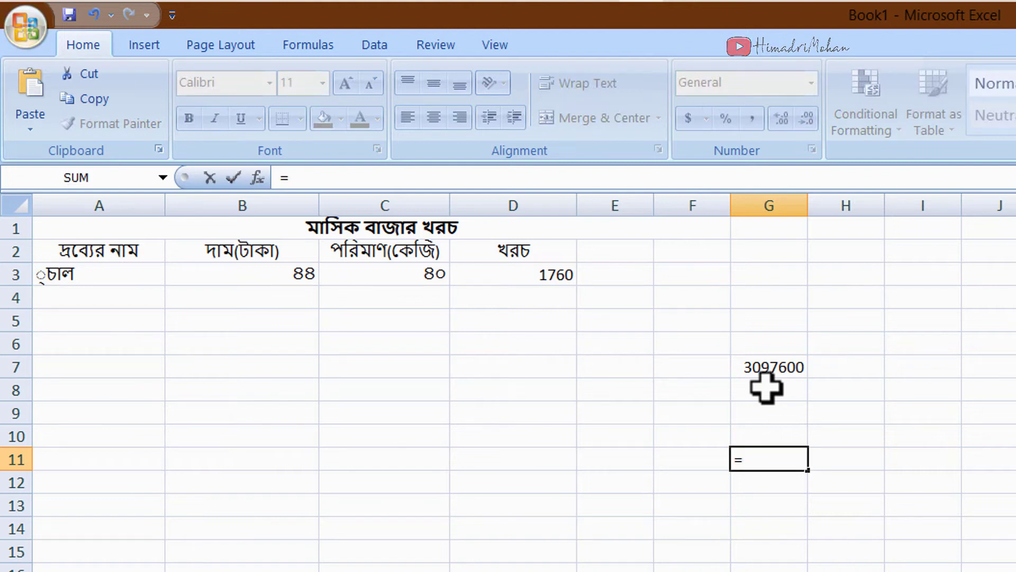
type("p")
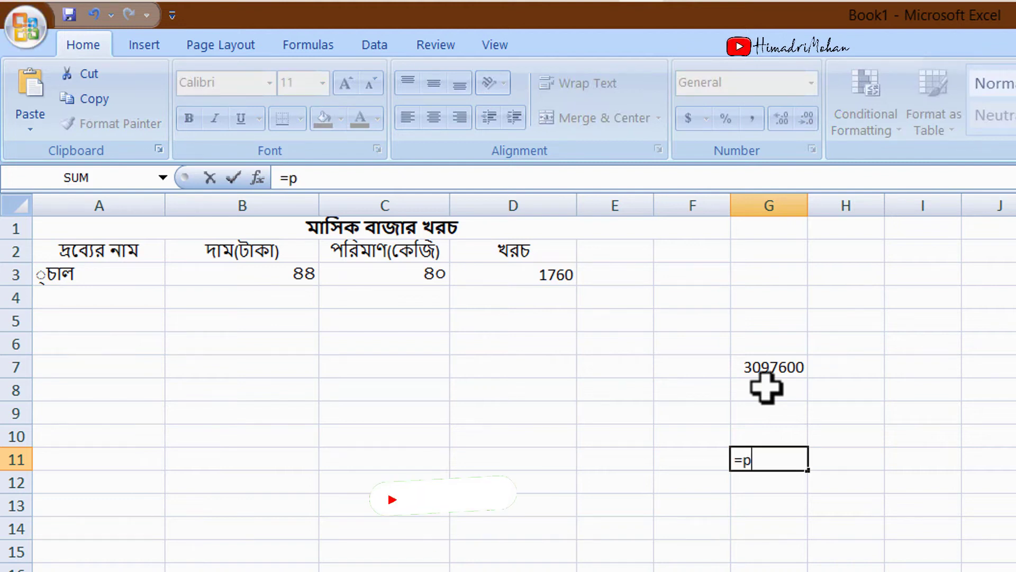
type("roduct")
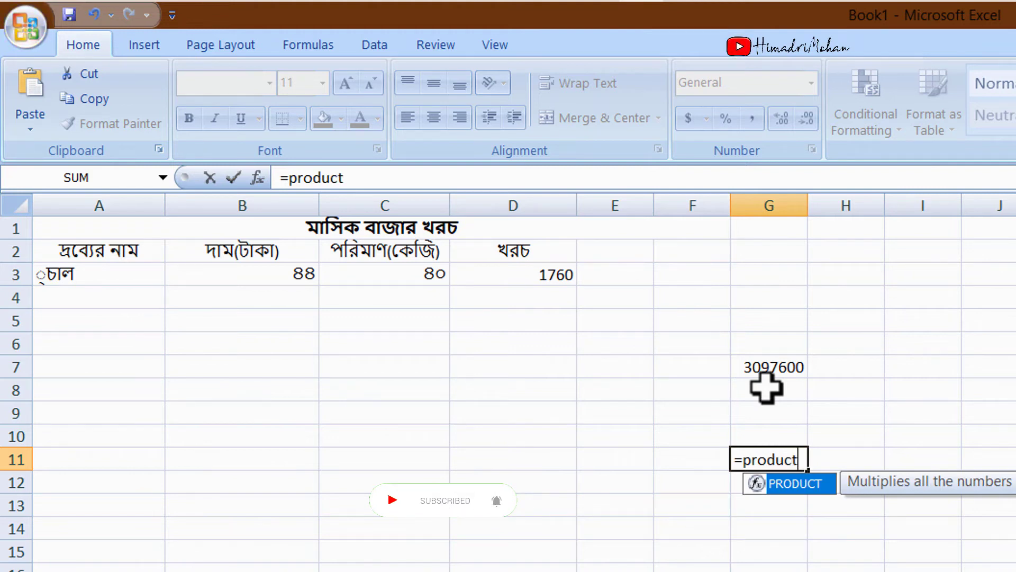
type("(")
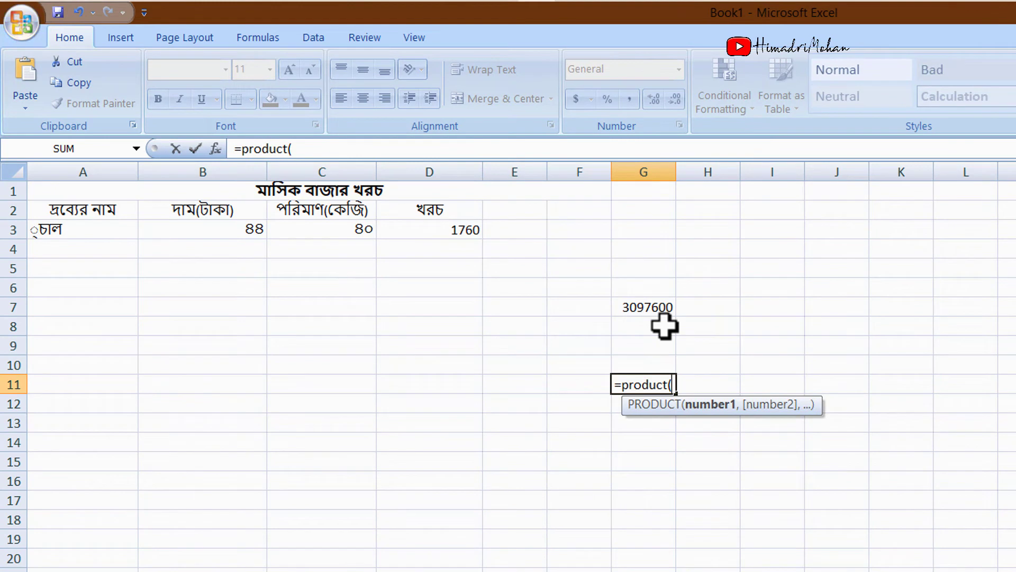
type("b3:")
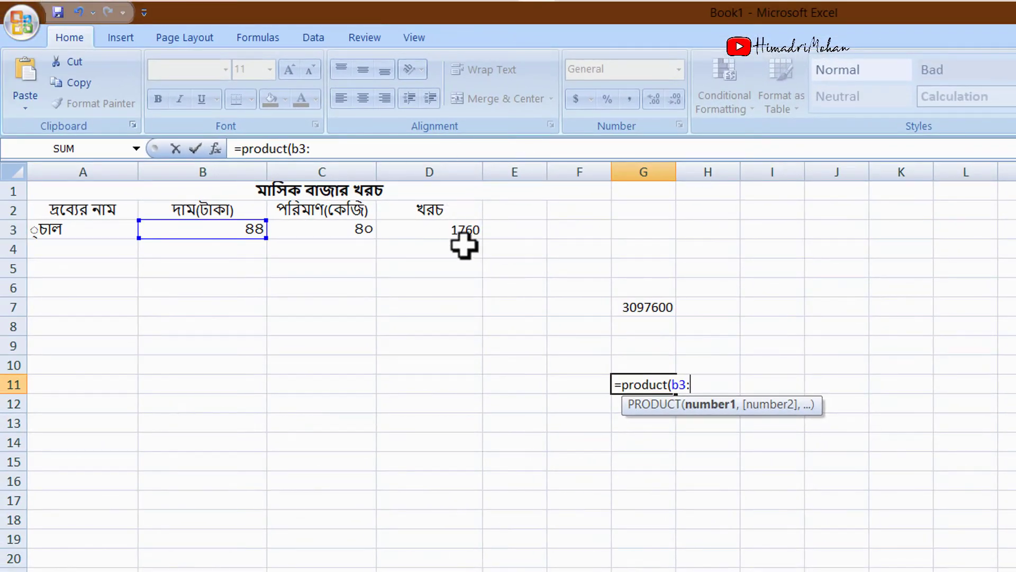
type("d3")
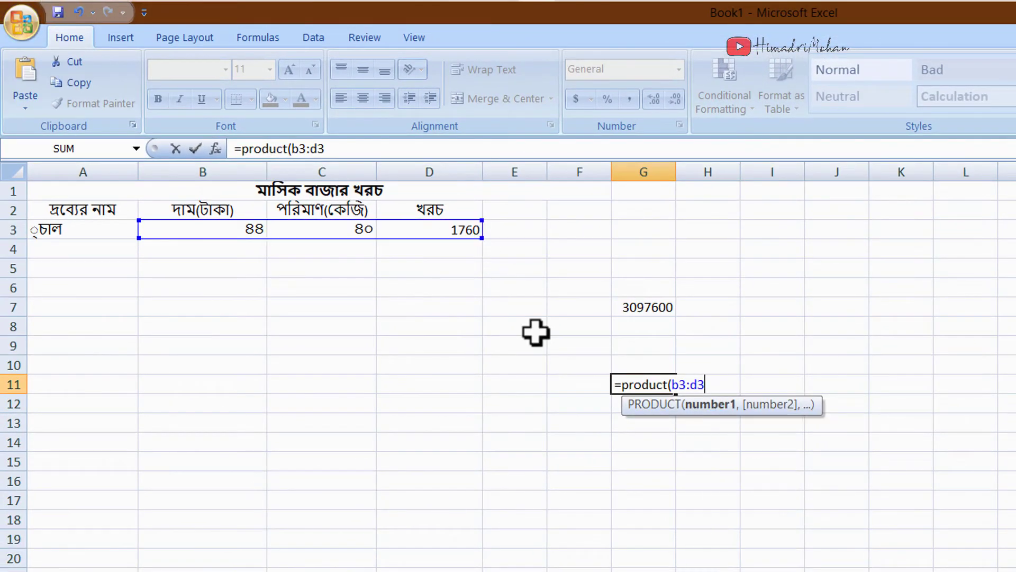
type(")")
key("Return")
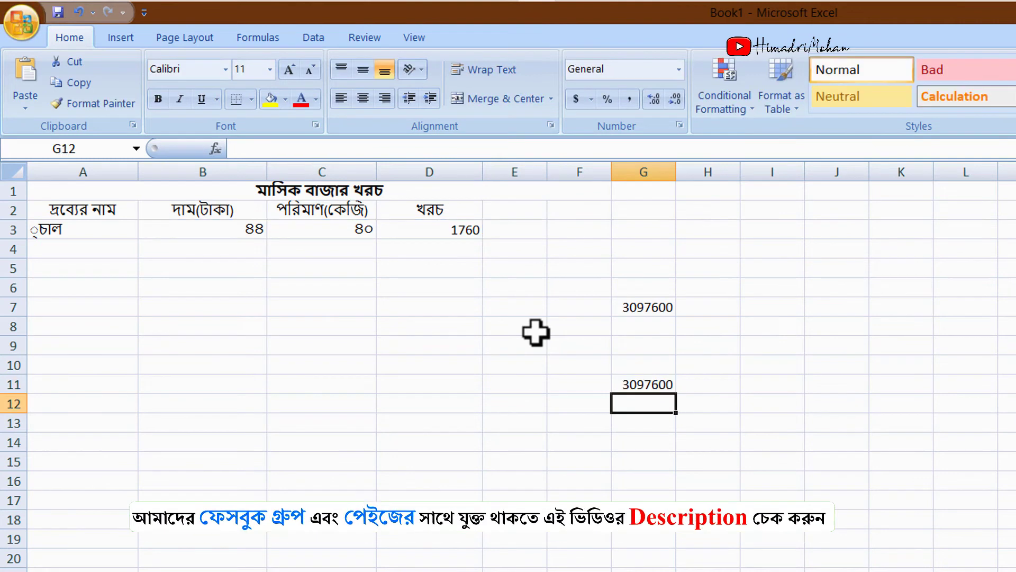
left_click(664, 387)
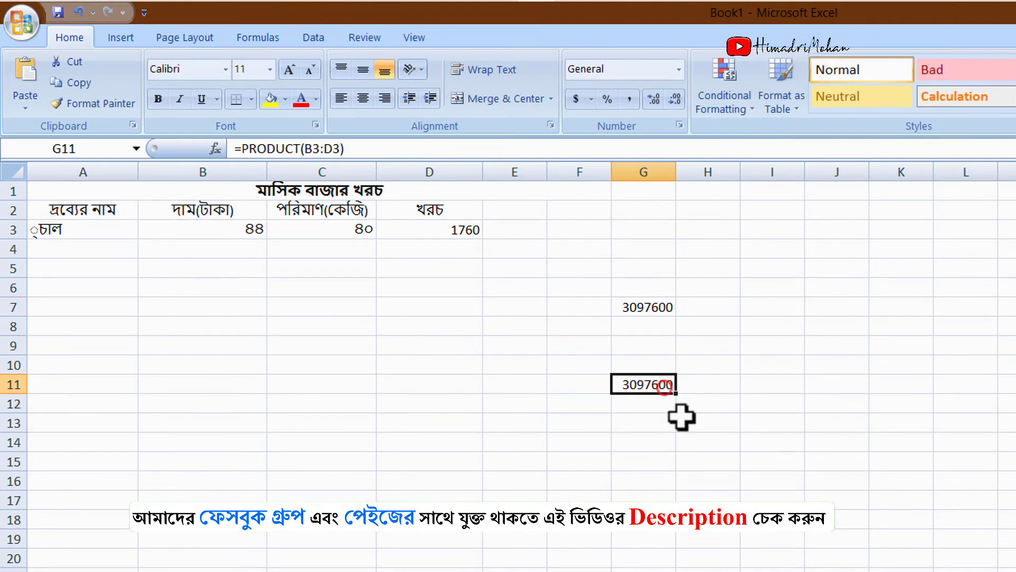
left_click(659, 302)
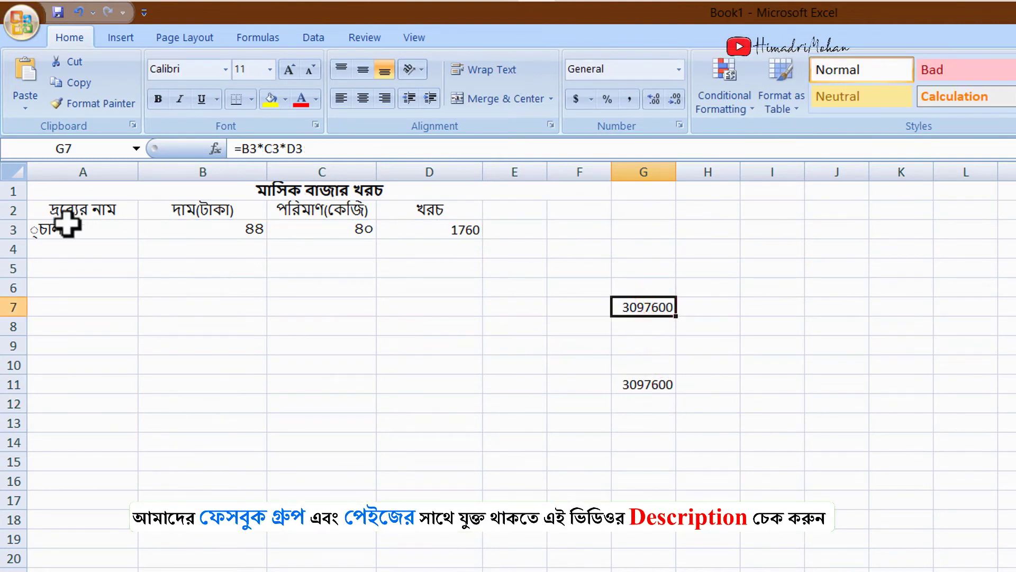
Review the PRODUCT formula in cell G11 against the row 3 values it multiplies.
left_click_drag(70, 223, 900, 229)
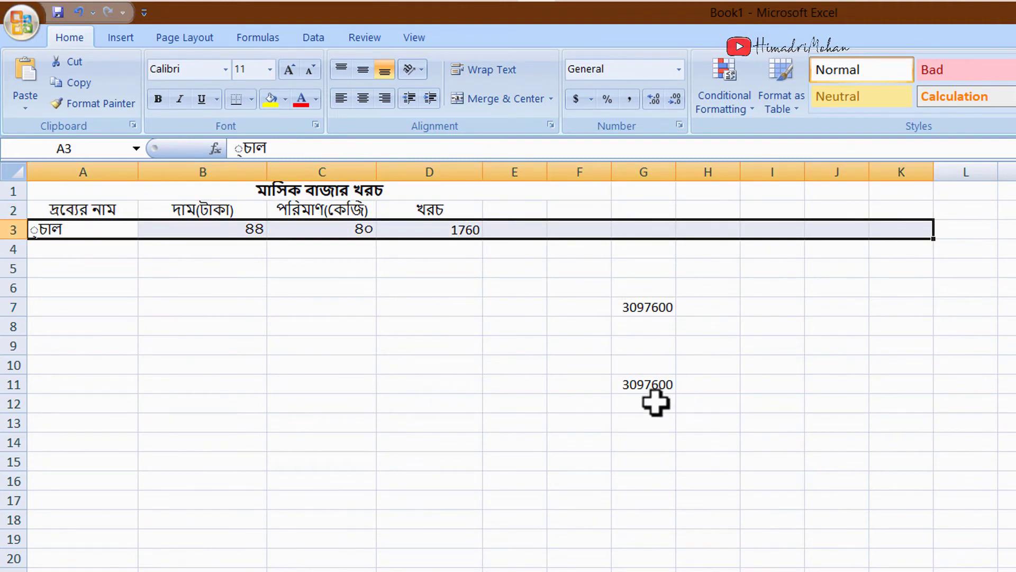
left_click(662, 386)
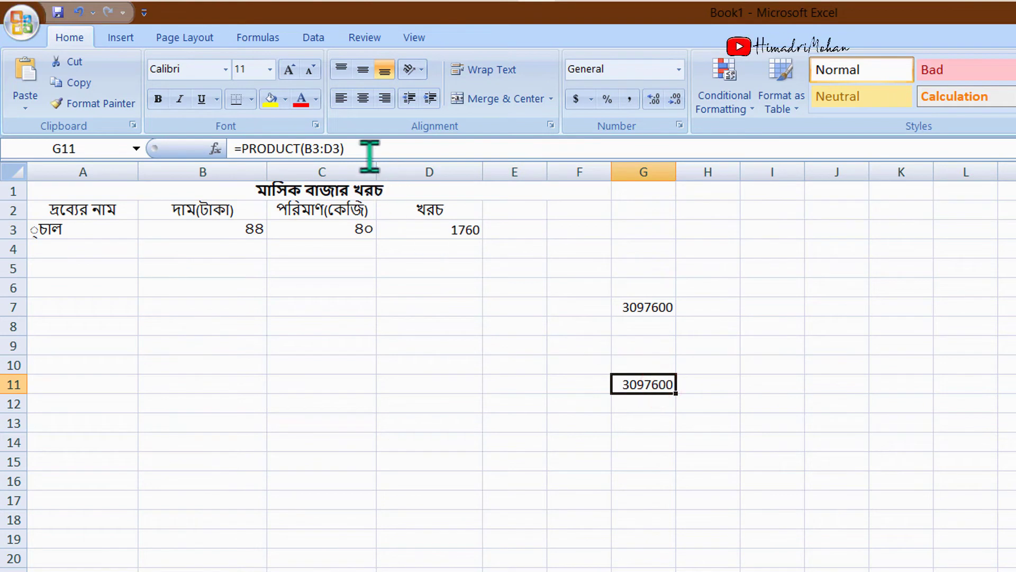
left_click(365, 151)
left_click_drag(365, 151, 302, 158)
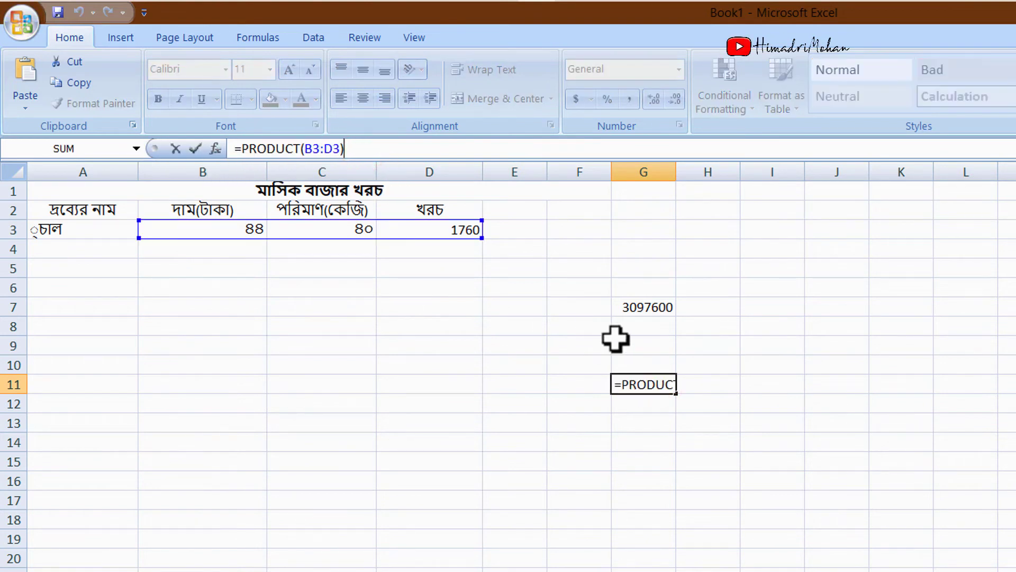
left_click(615, 339)
Clear the demonstration formulas from cells G7 and G11.
left_click(647, 307)
key("Delete")
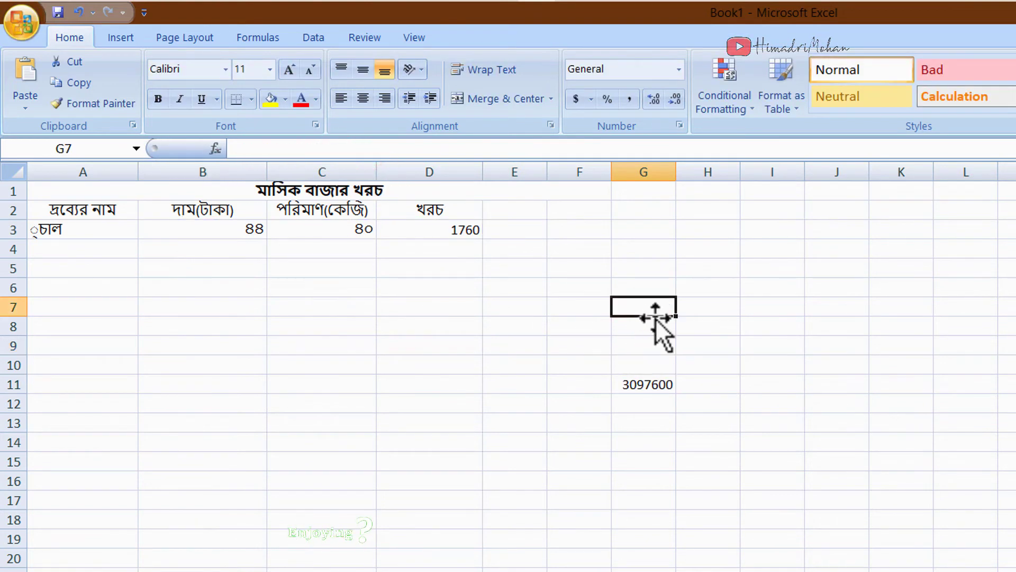
left_click(660, 384)
key("Delete")
left_click(604, 268)
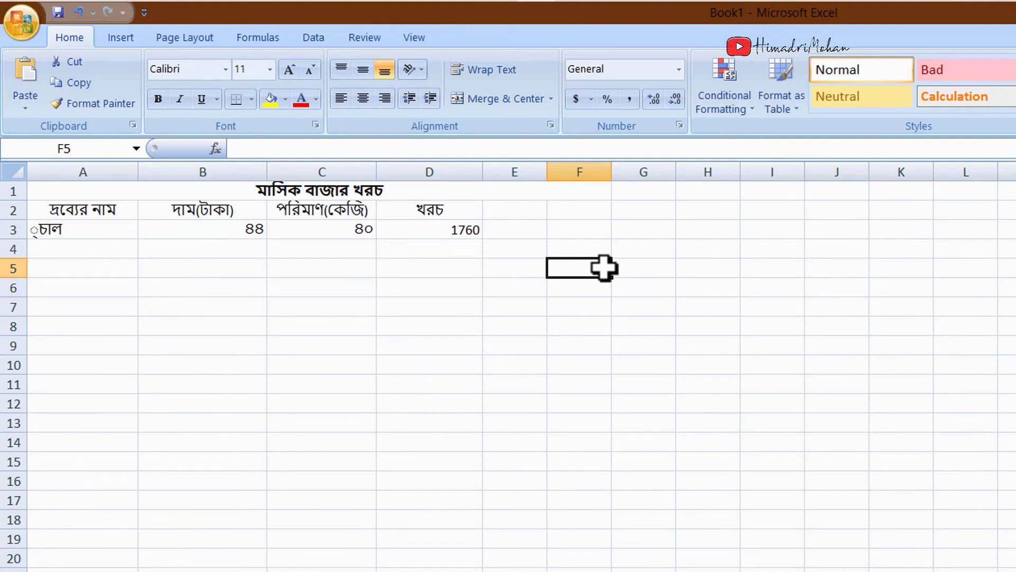
Enter 400 in cell B9 and 100 in cell C9, and center both values horizontally.
left_click(436, 249)
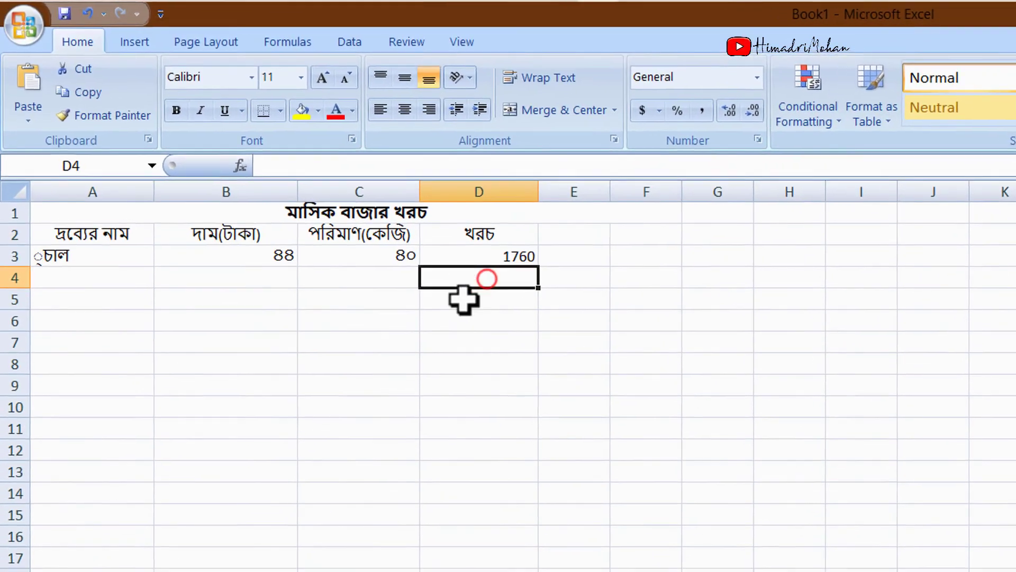
left_click(277, 278)
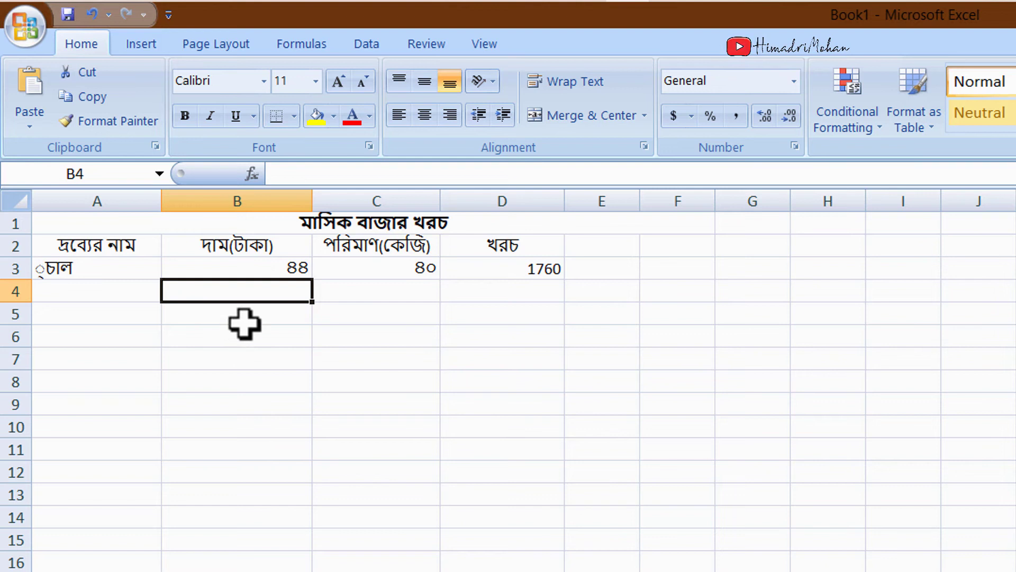
left_click(268, 402)
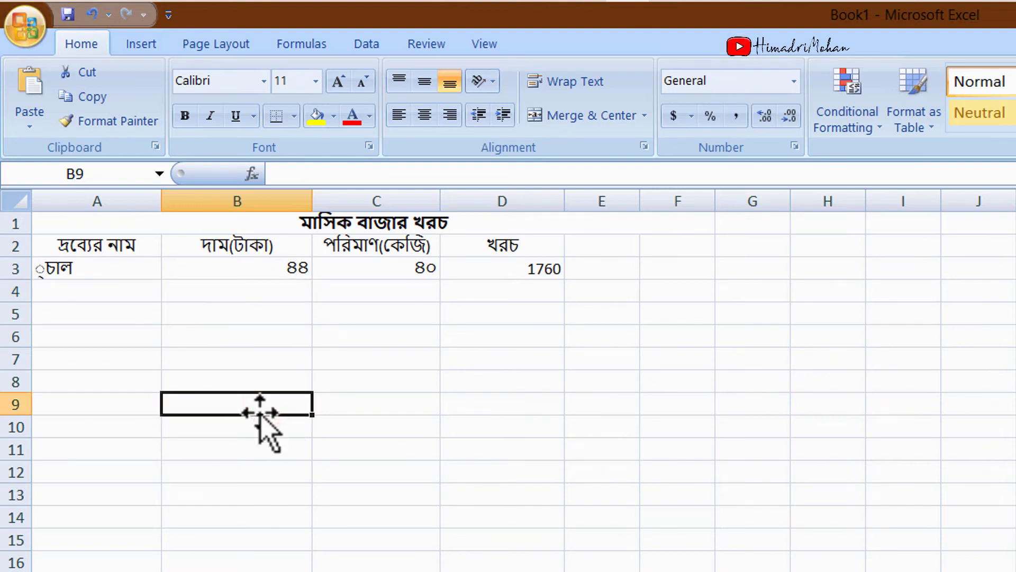
type("400")
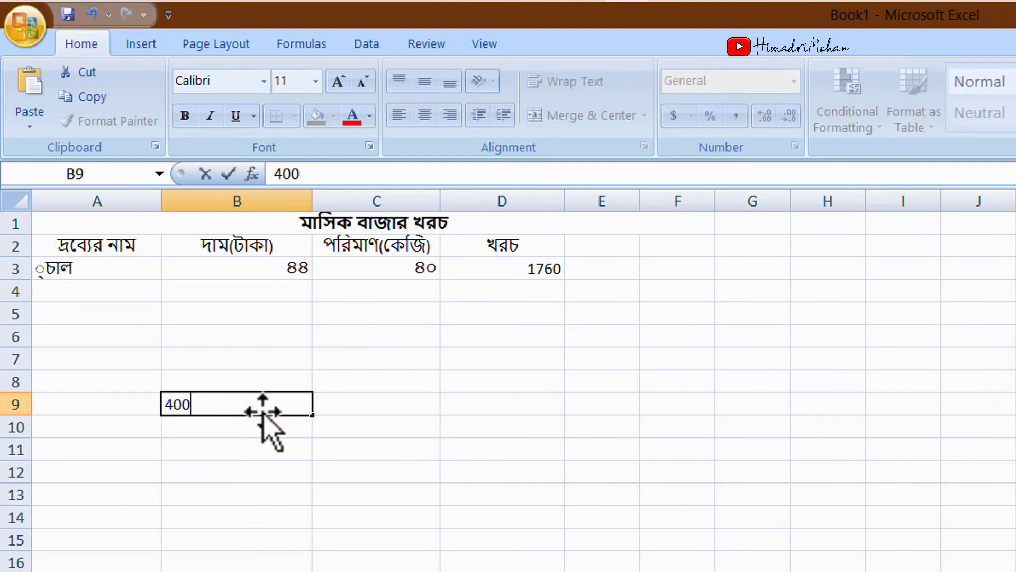
left_click_drag(370, 426, 370, 404)
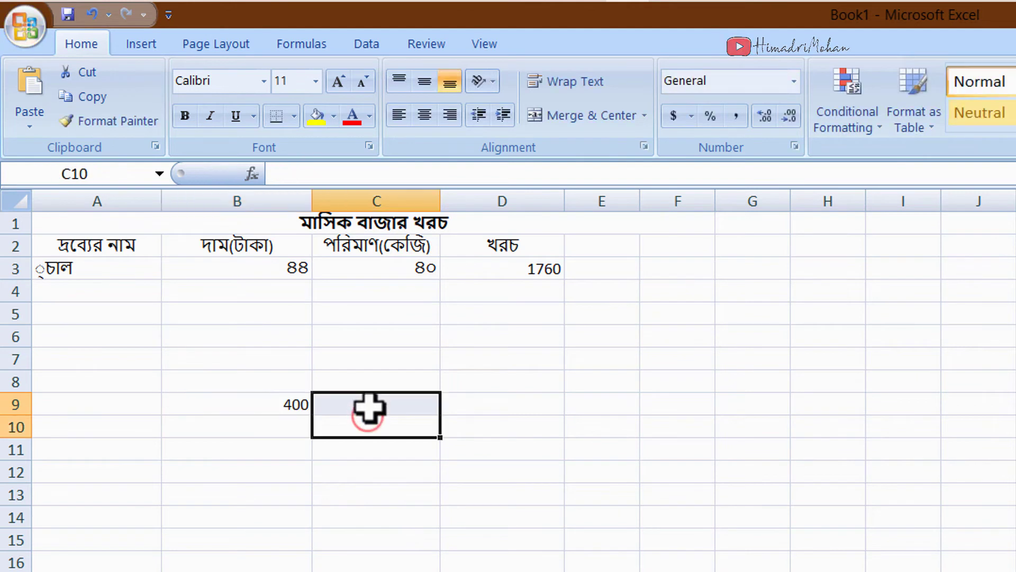
left_click(374, 405)
type("10")
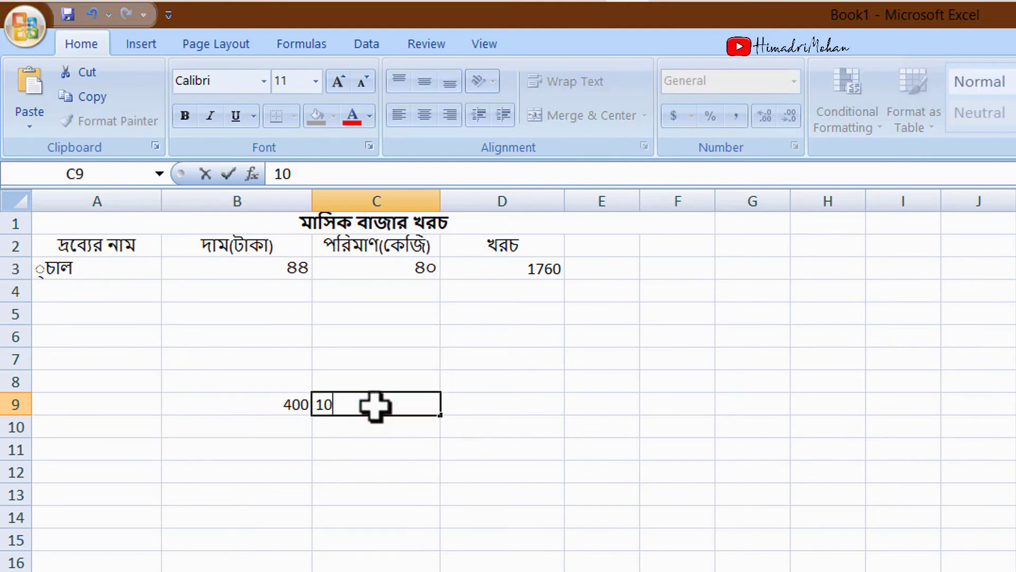
type("0")
left_click(272, 470)
left_click_drag(284, 402, 411, 407)
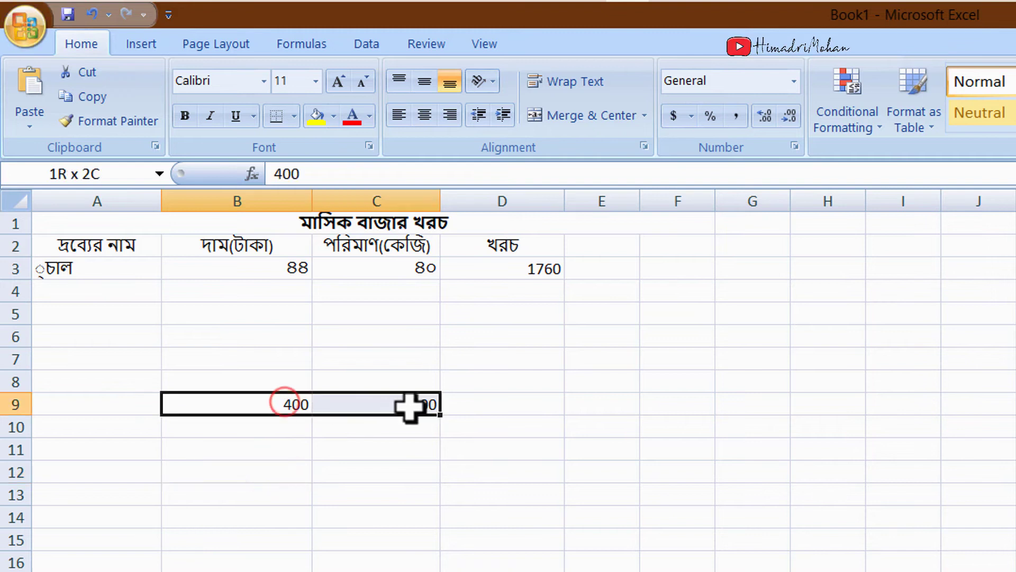
left_click(423, 115)
Enter the formula =B9/C9 in cell D9 to divide the two row 9 values, and review the formula.
left_click(474, 424)
left_click(465, 385)
left_click(466, 404)
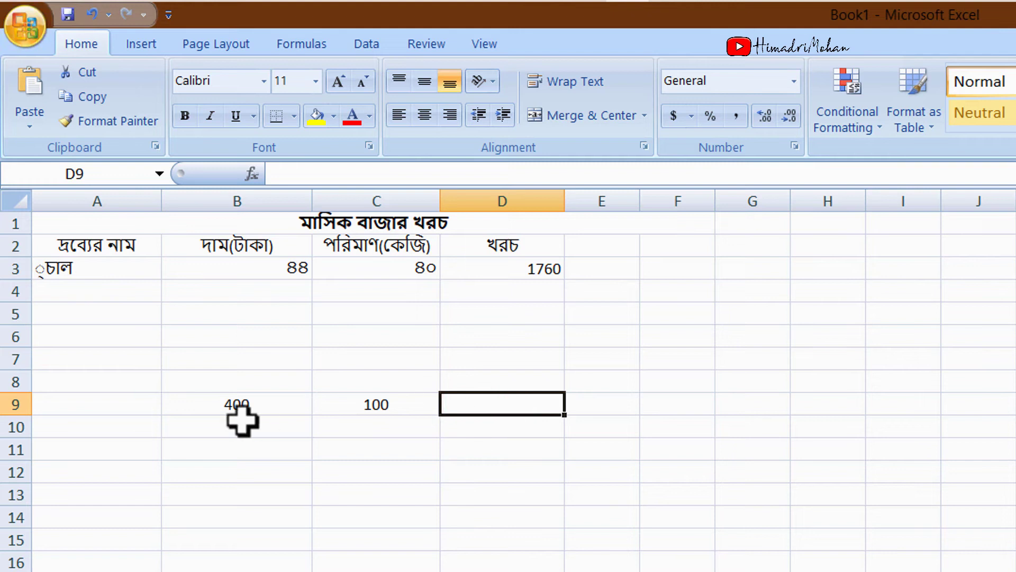
left_click(263, 406)
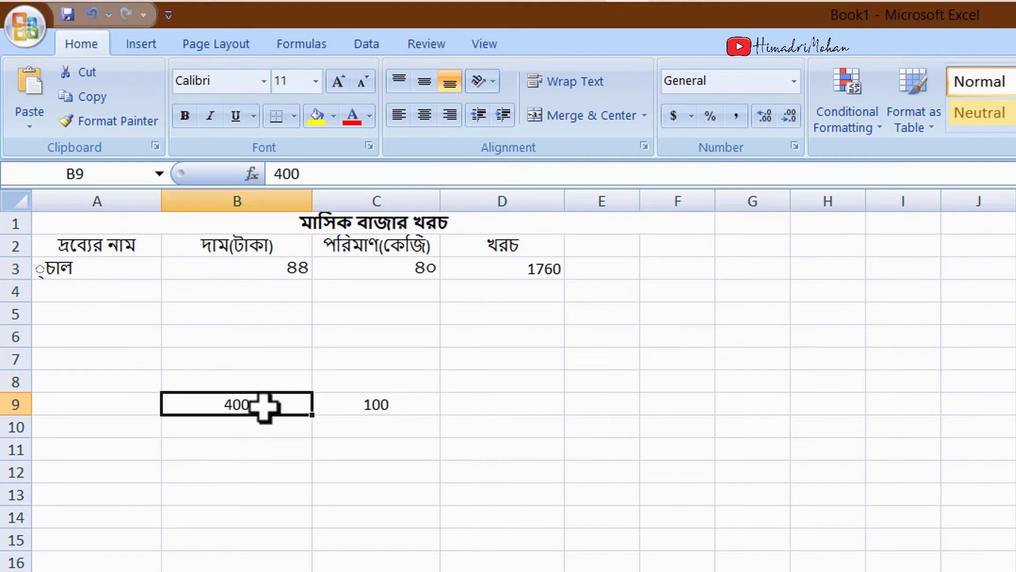
left_click(395, 410)
left_click(494, 403)
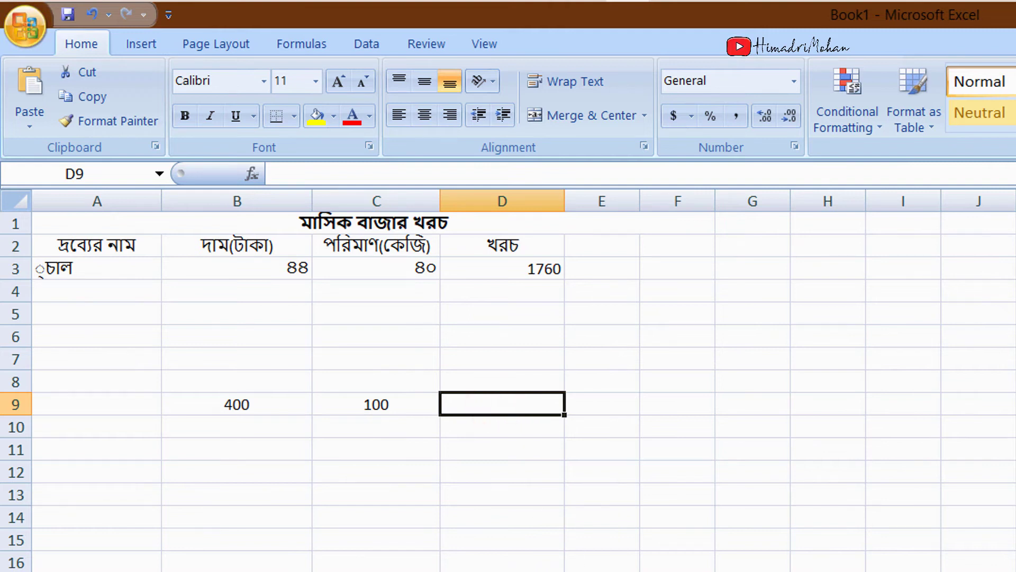
type("=")
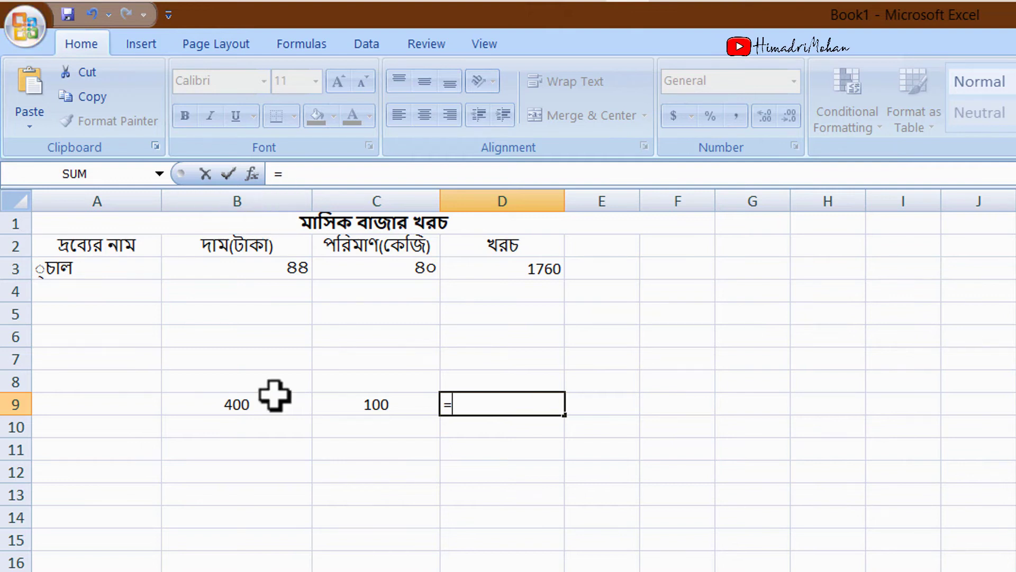
type("b9/")
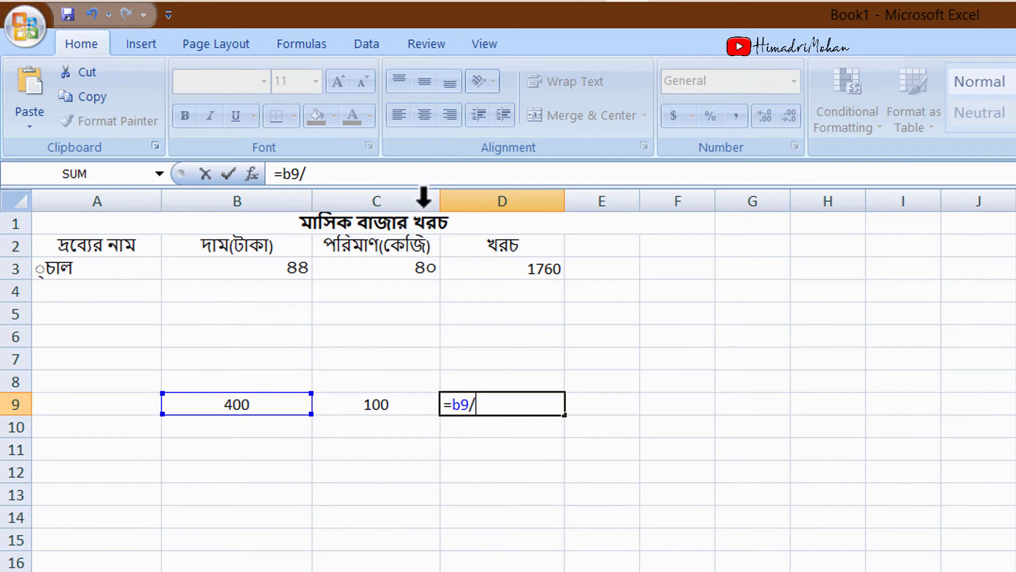
type("c9")
key("Return")
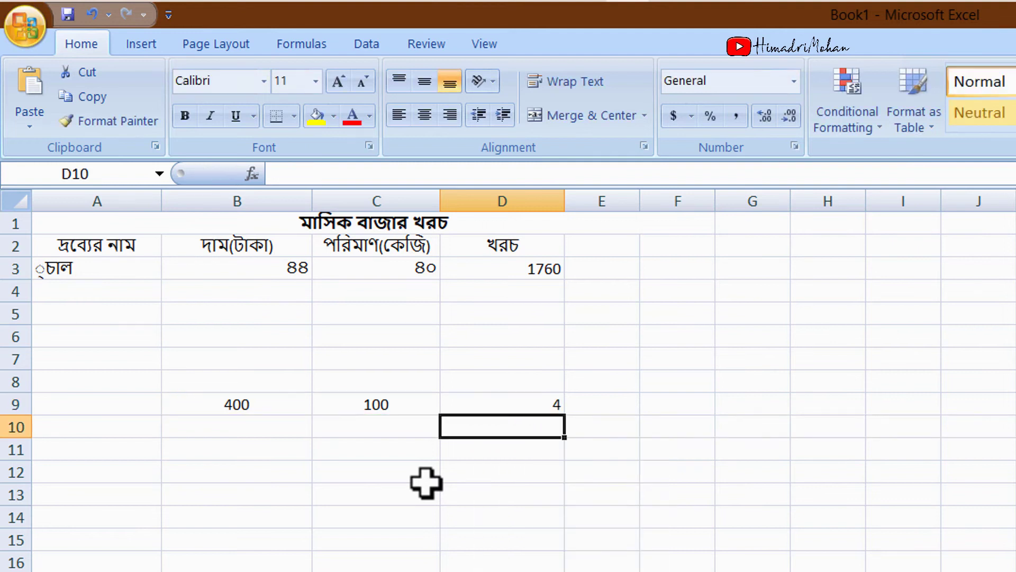
left_click(539, 404)
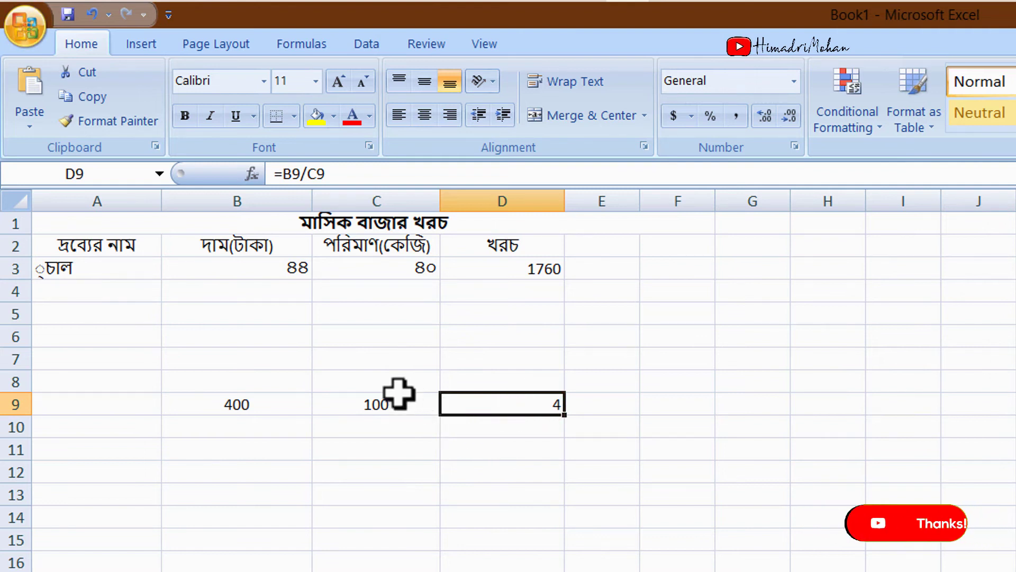
Enter 40000 in cell B14 and 100 in cell C14 as a second division example.
left_click(199, 522)
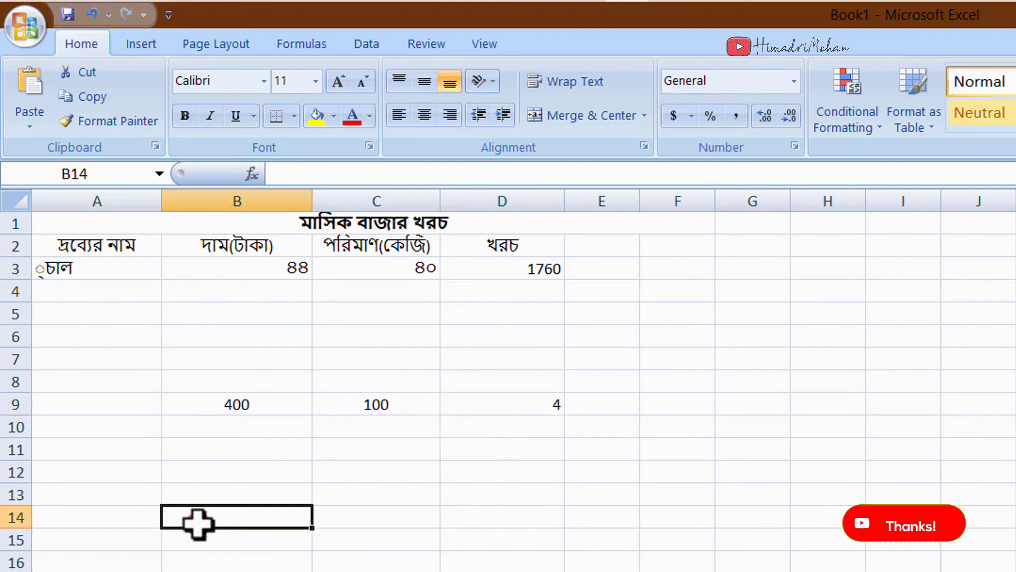
type("40000")
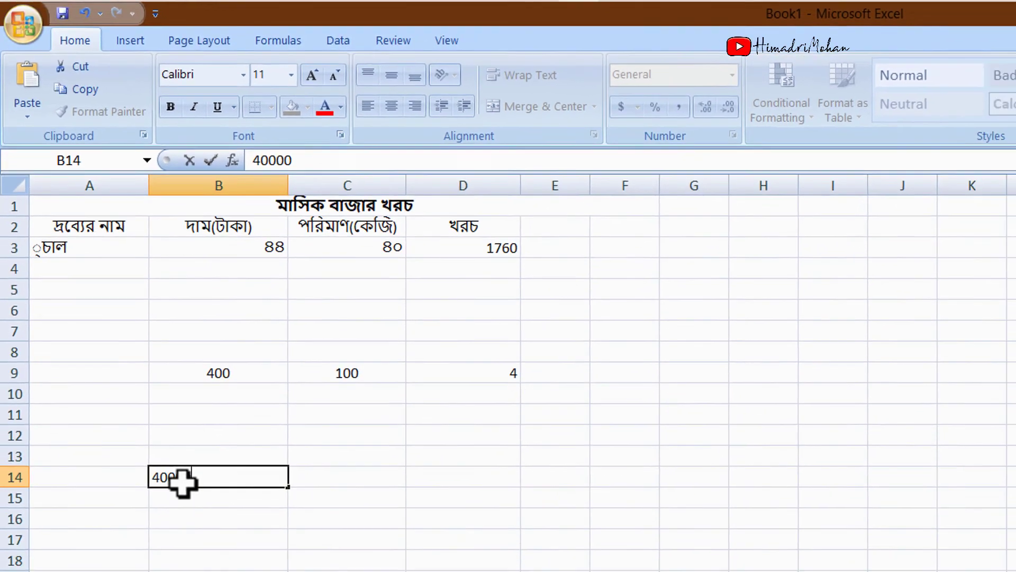
left_click(369, 515)
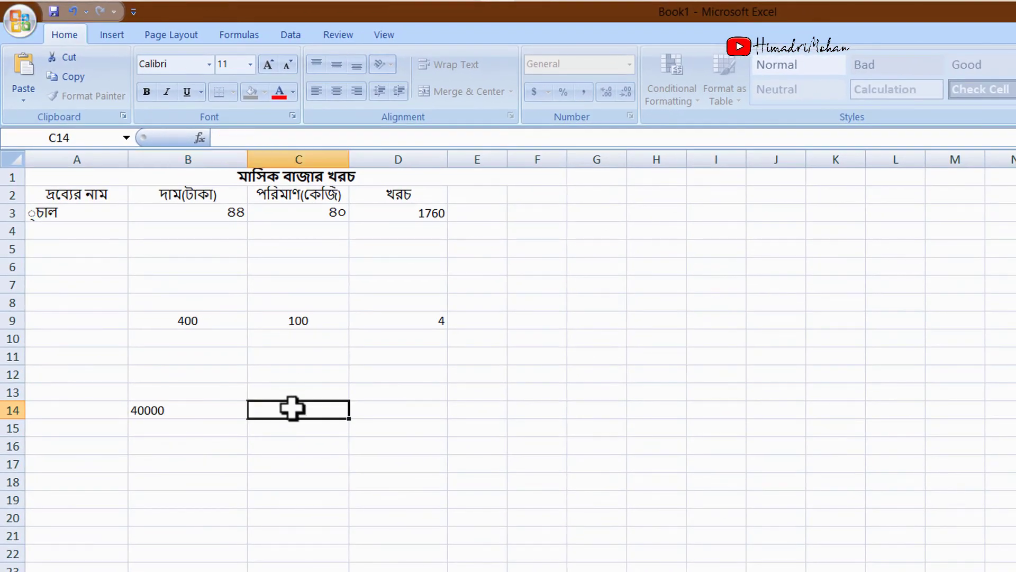
left_click(292, 408)
type("100")
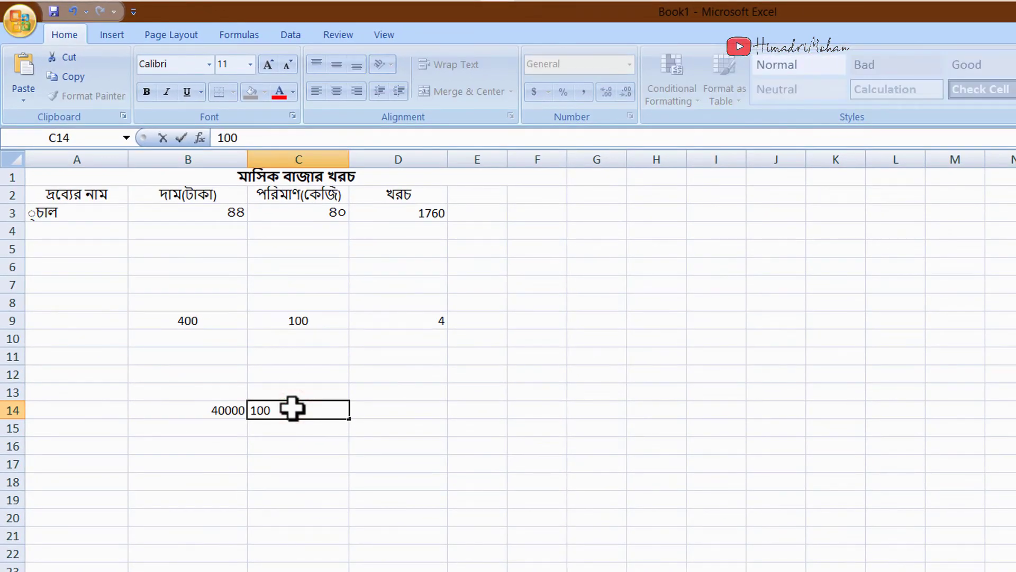
Enter the formula =B14/C14 in cell D14 to divide the two row 14 values, and review the formula.
left_click(381, 406)
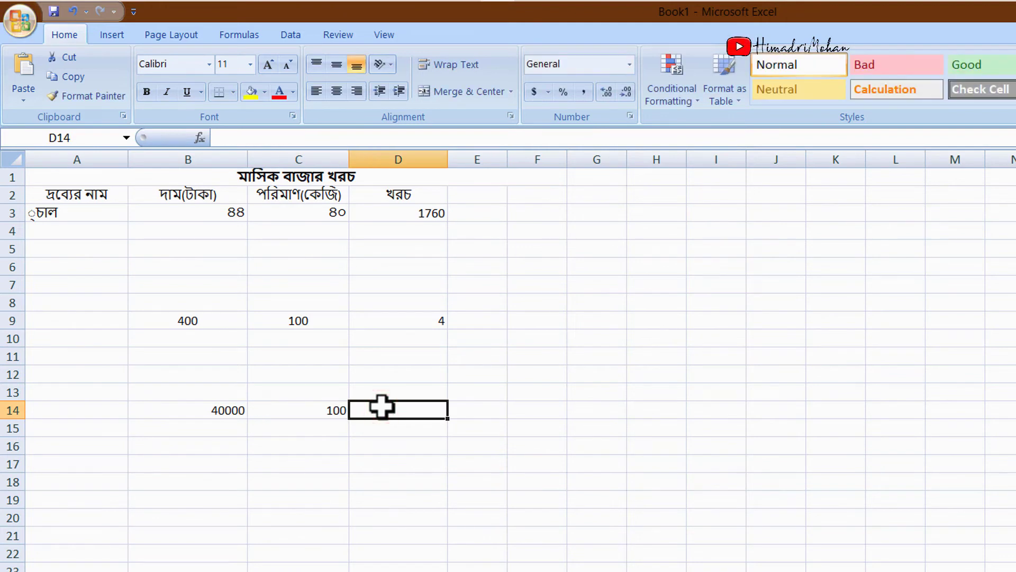
type("=")
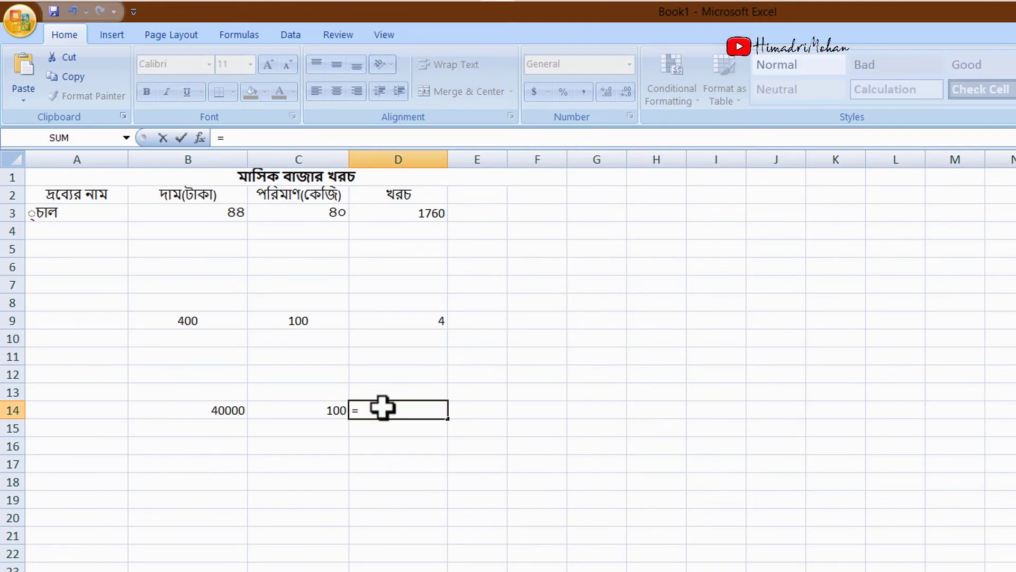
type("b")
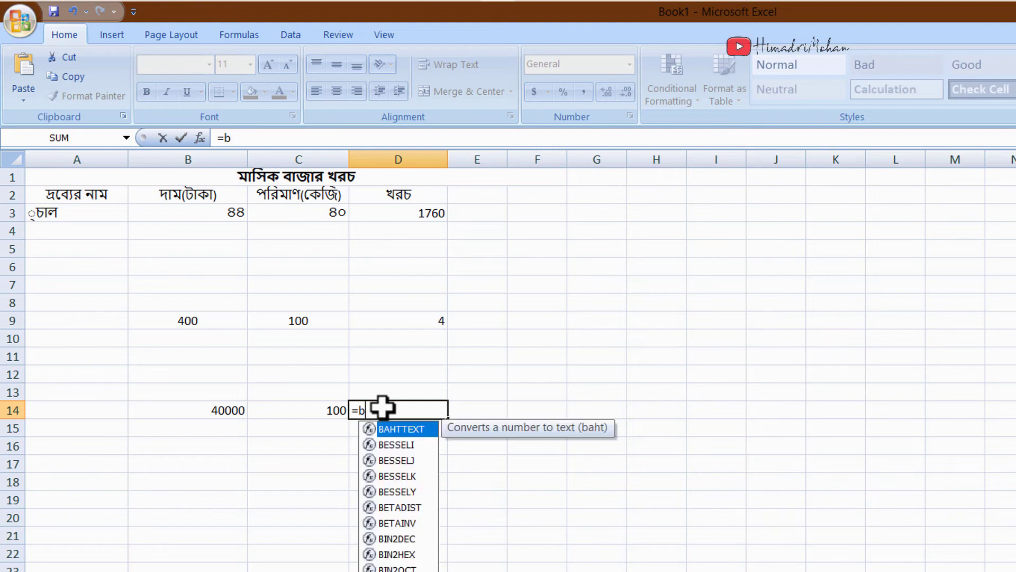
type("14/c14")
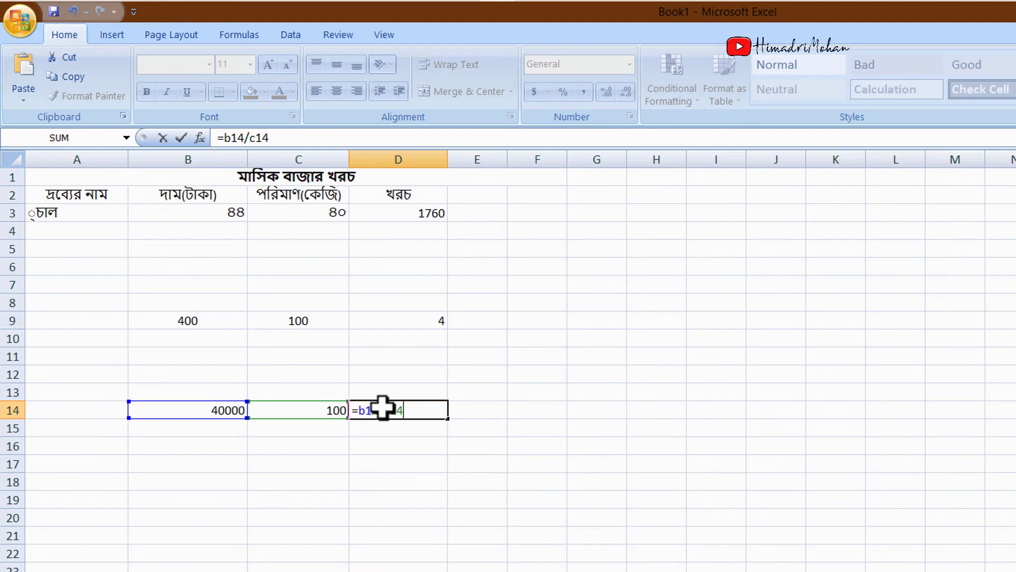
key("Return")
left_click(371, 413)
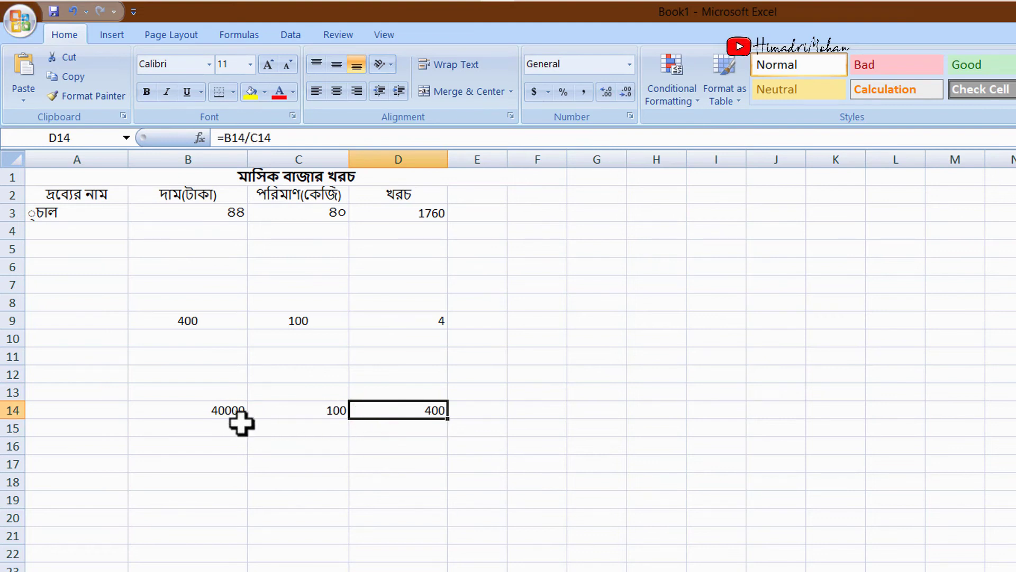
Clear both division examples from the range B9:D14.
left_click(227, 411)
left_click_drag(165, 316, 416, 410)
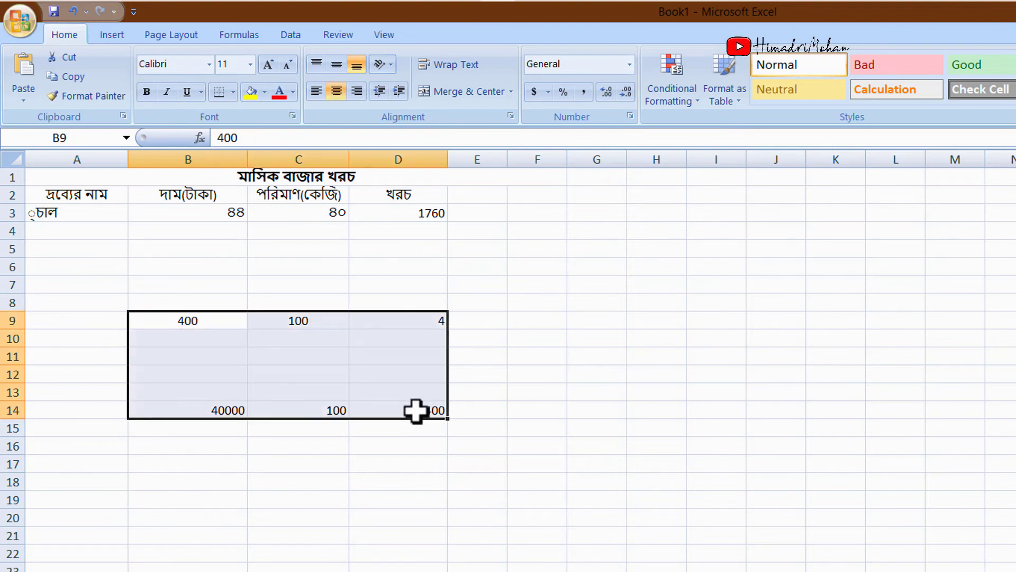
key("Delete")
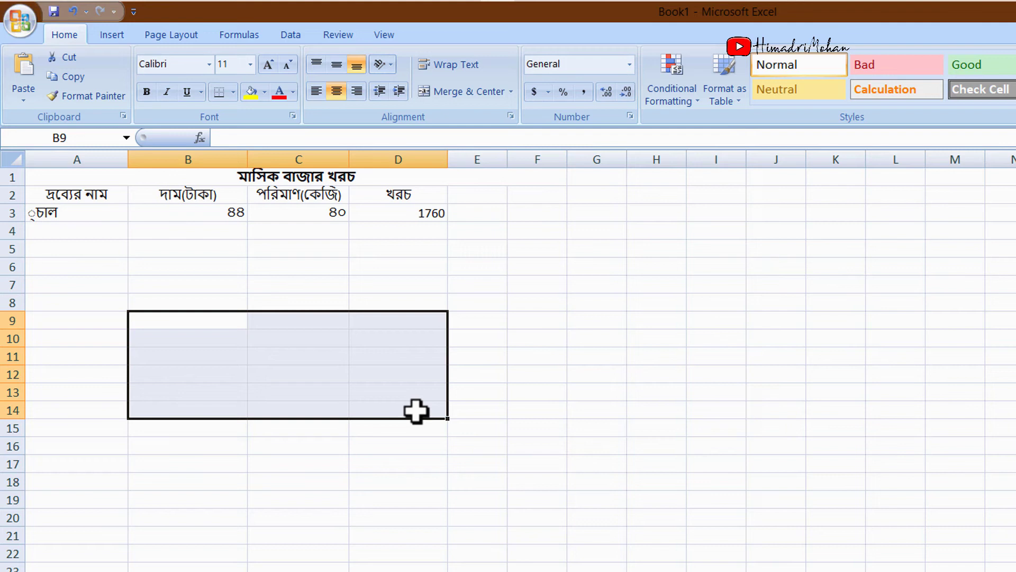
left_click(317, 270)
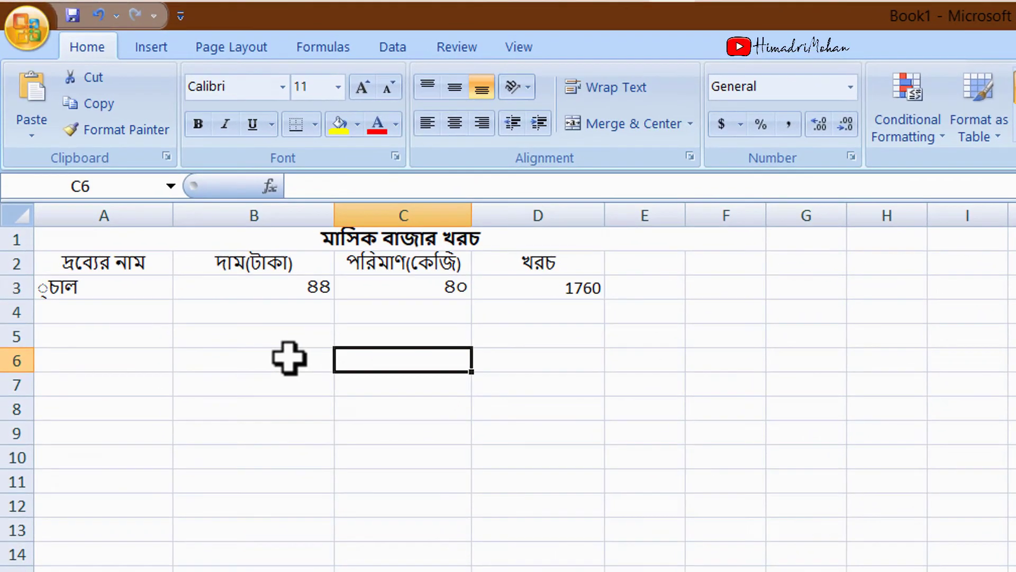
Enter 100 in cell B6 and 20 in cell C6 as values for a percentage example.
left_click(263, 328)
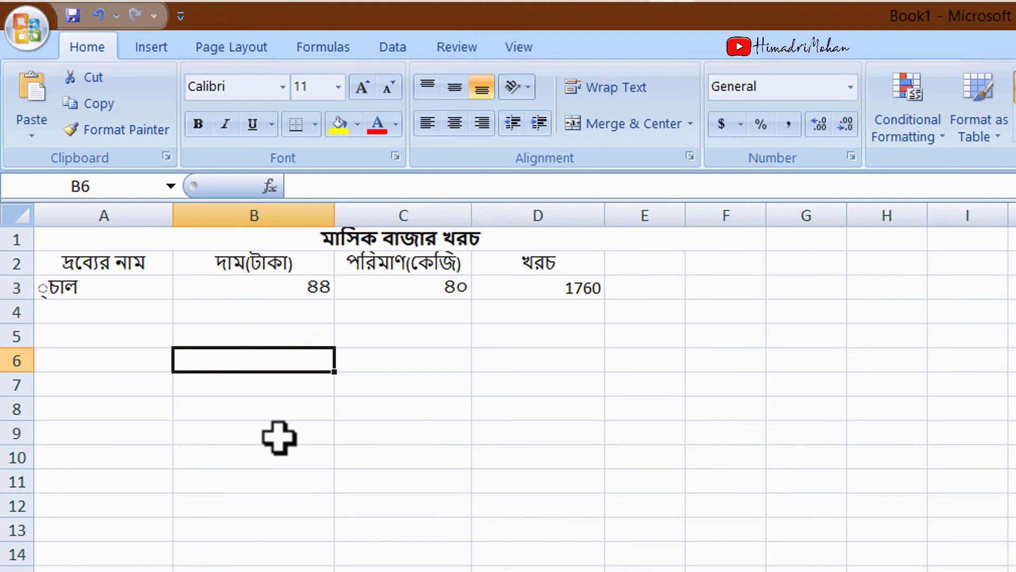
type("100")
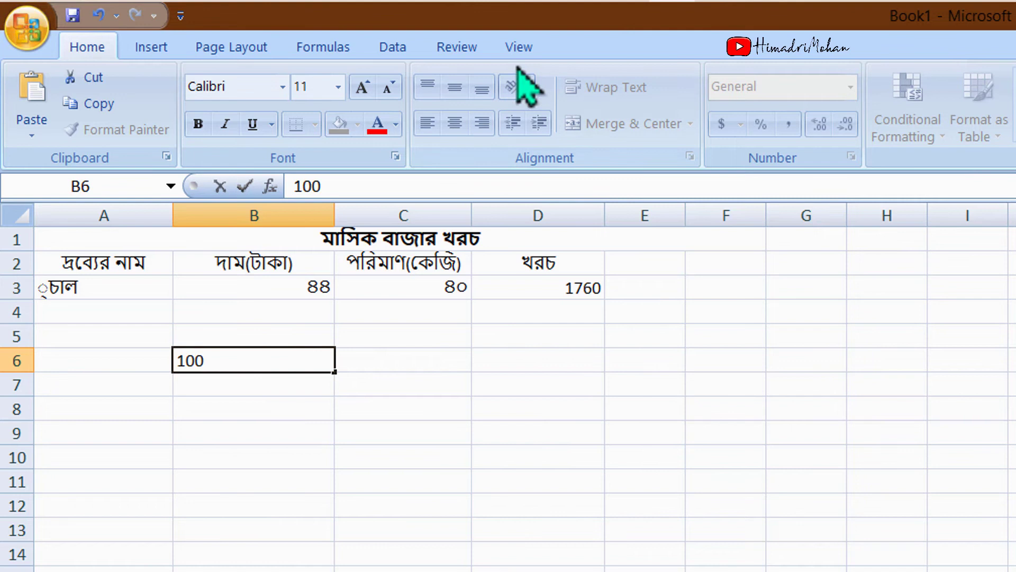
left_click(362, 363)
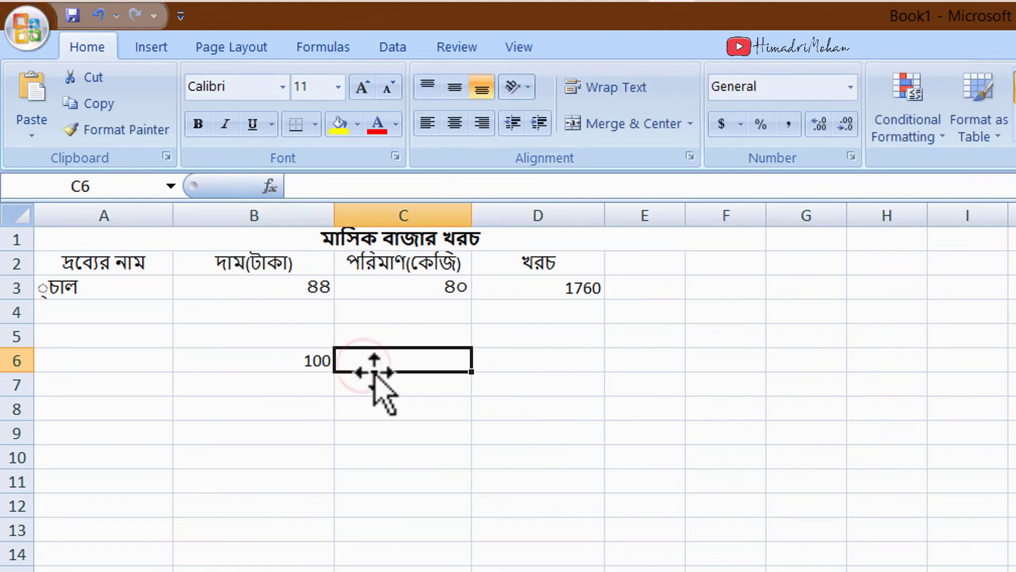
type("20")
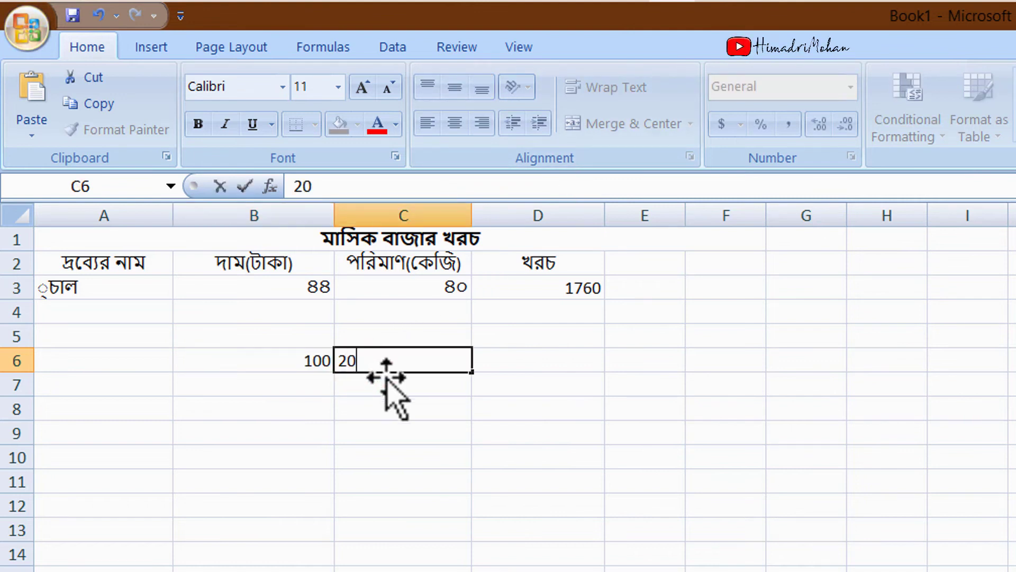
left_click(379, 401)
left_click(315, 361)
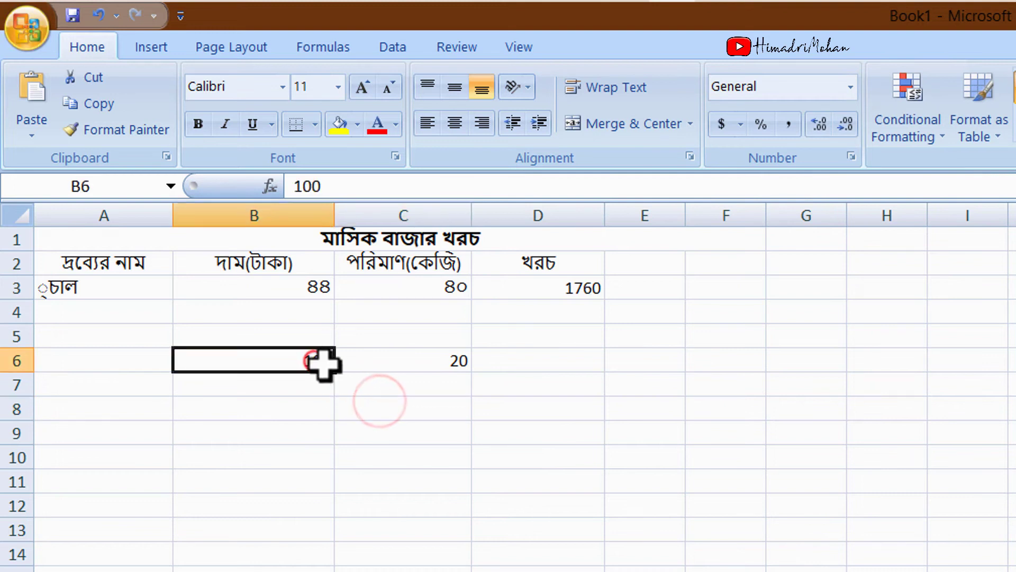
left_click(397, 361)
Enter the formula =B6*C6% in cell D6 to calculate C6 percent of B6, and review the formula.
left_click(509, 364)
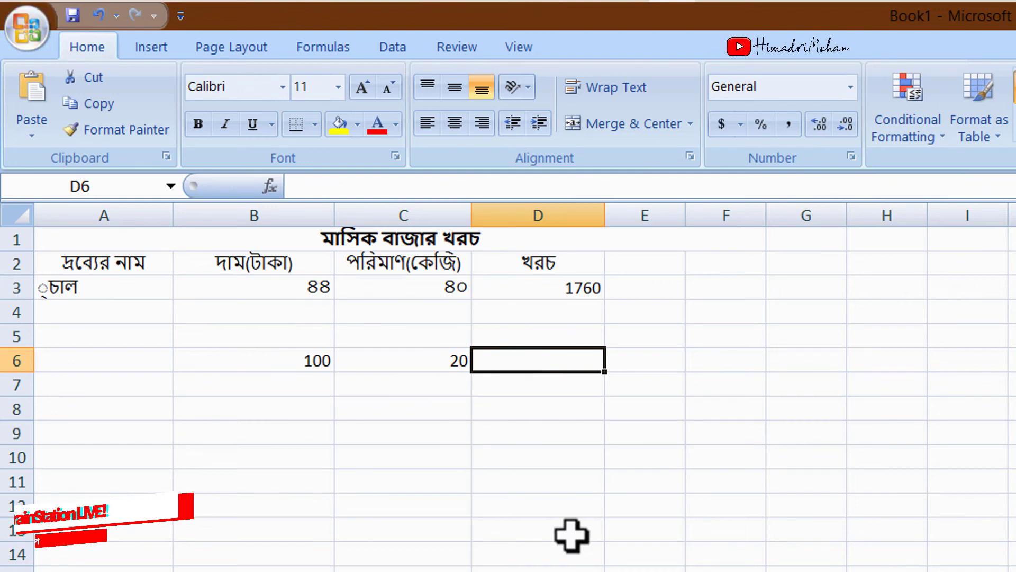
type("=")
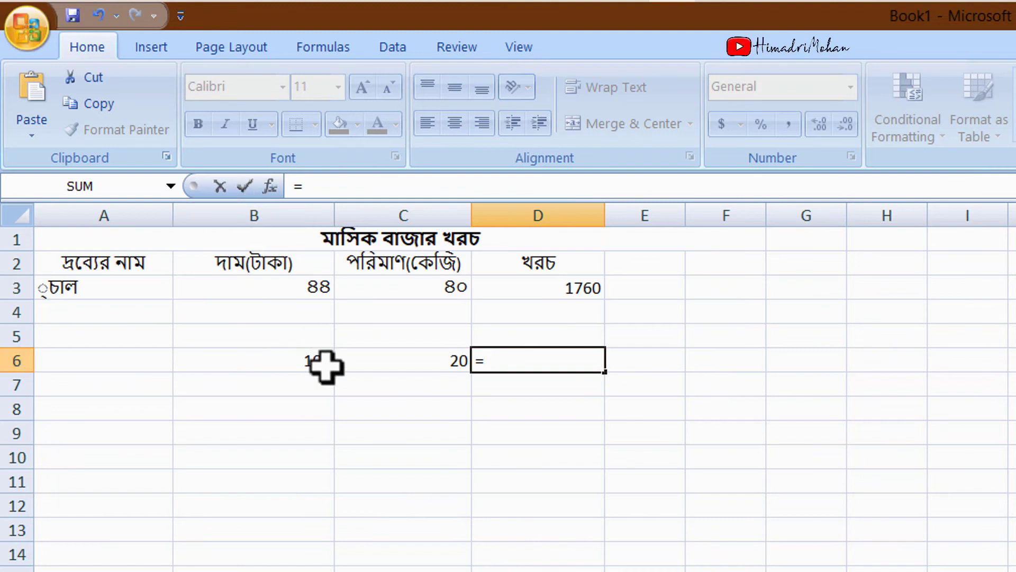
type("b6")
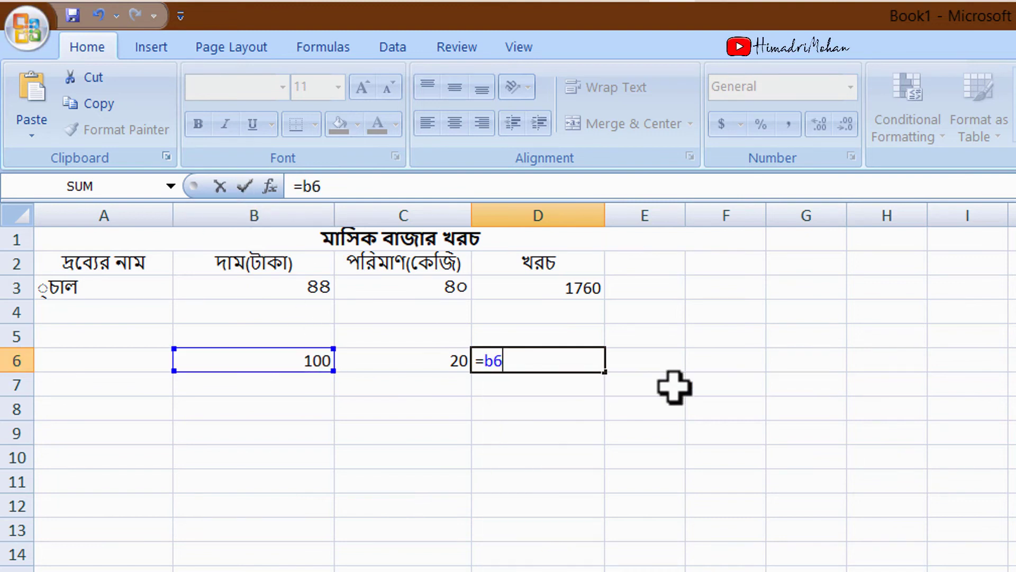
type("*")
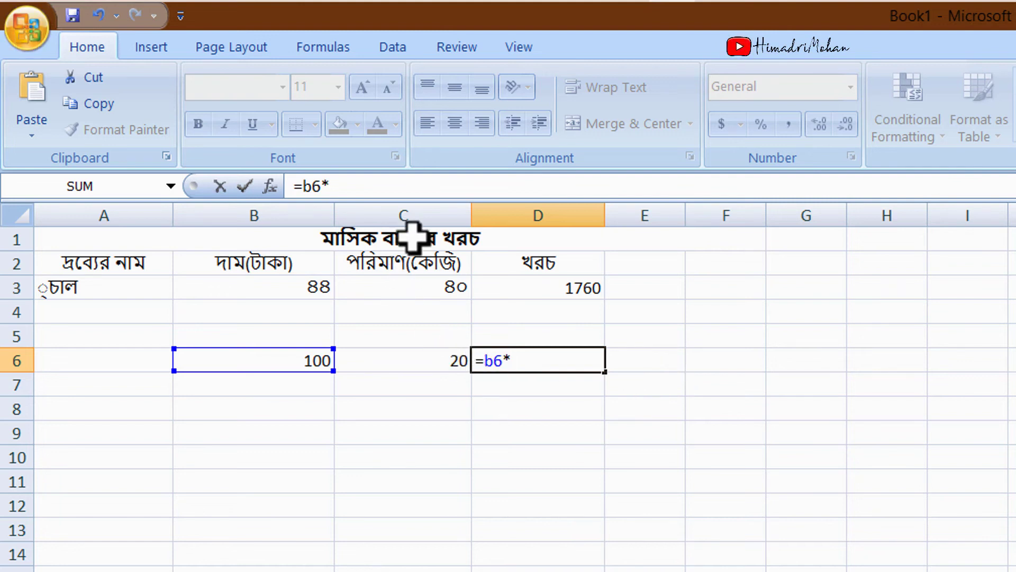
type("c")
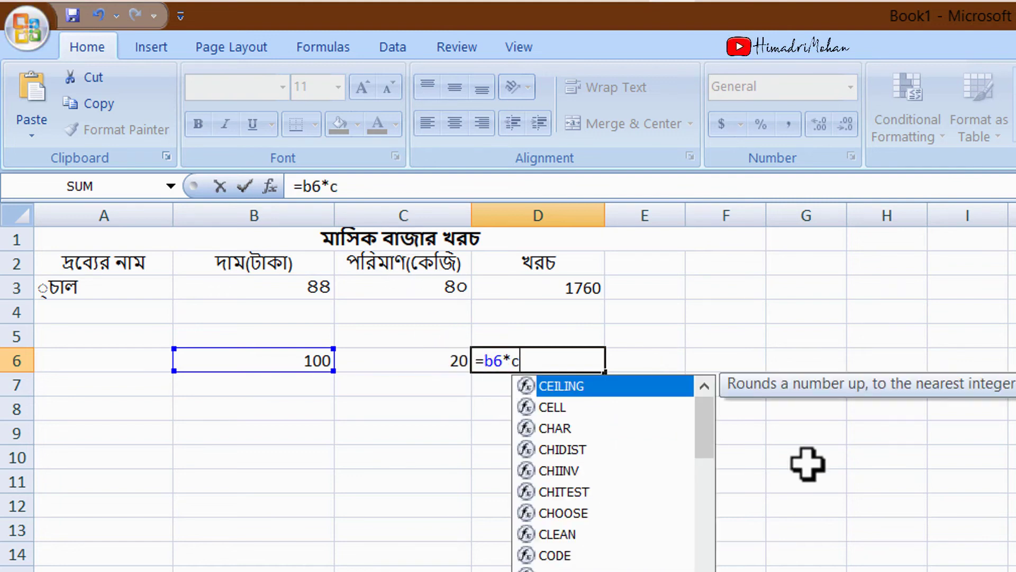
type("6*")
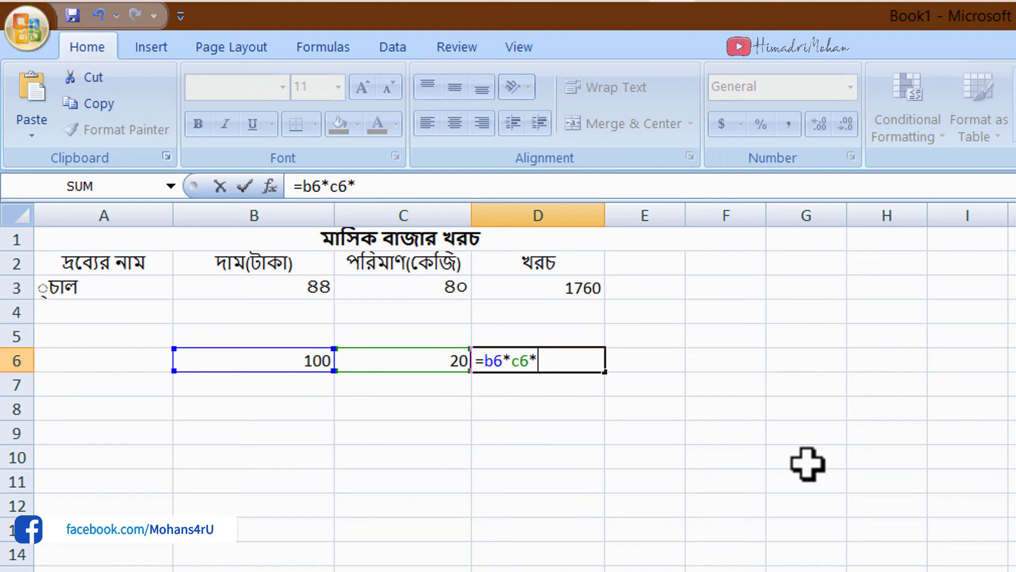
key("BackSpace")
type("%")
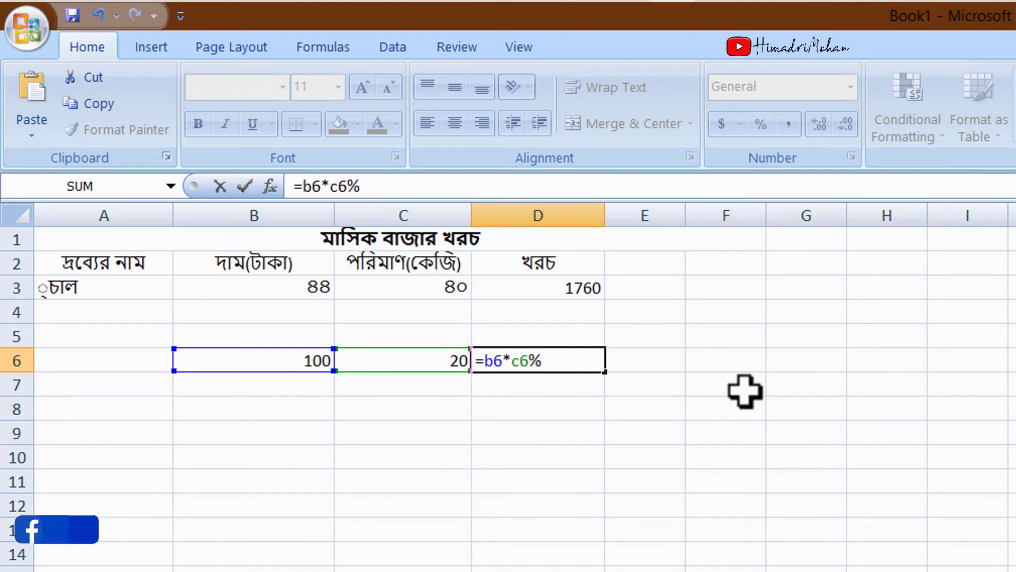
key("Return")
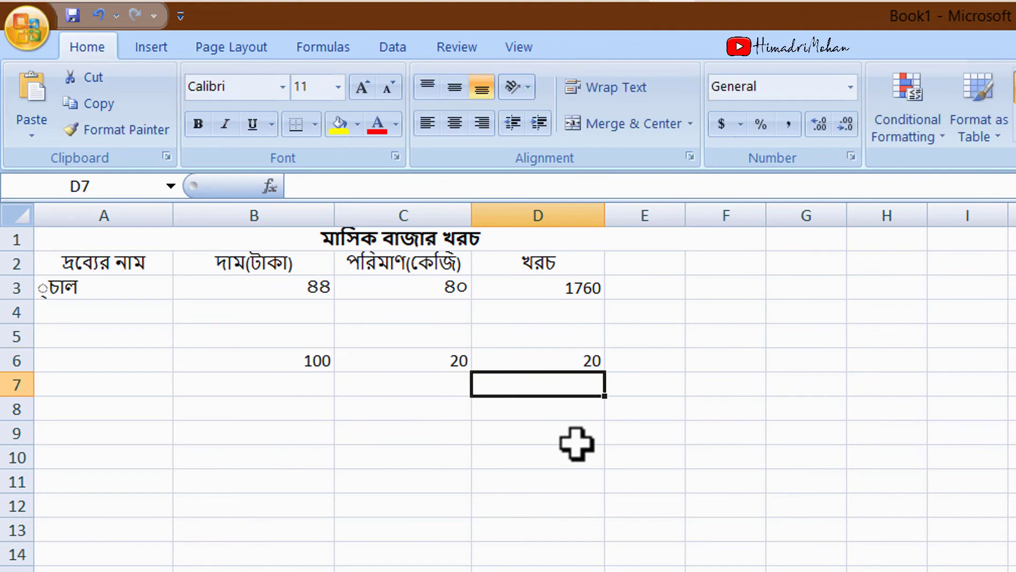
left_click(572, 359)
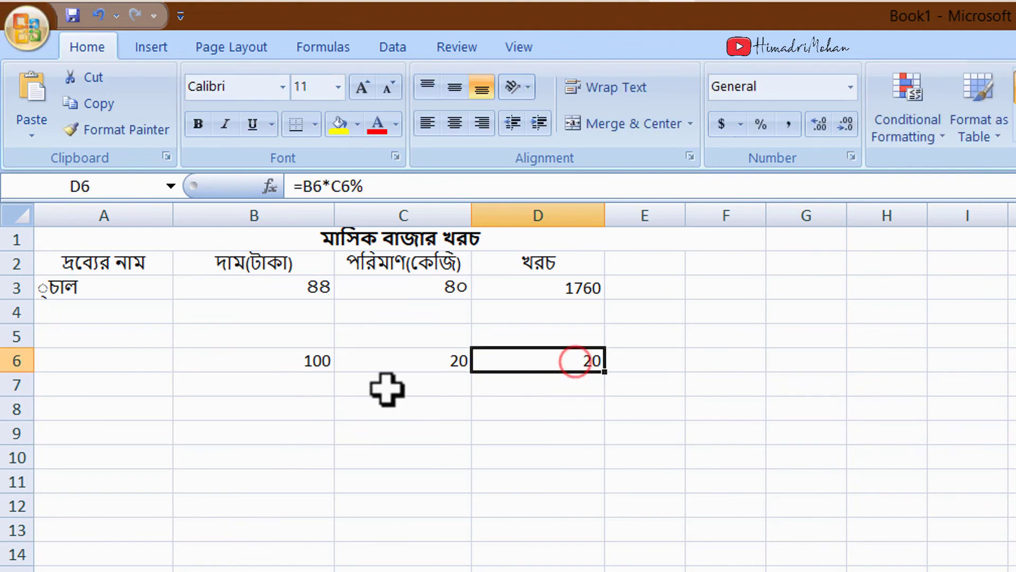
Enter 200 in cell B7 and 20 in cell C7 as a second percentage example.
left_click(316, 389)
type("200")
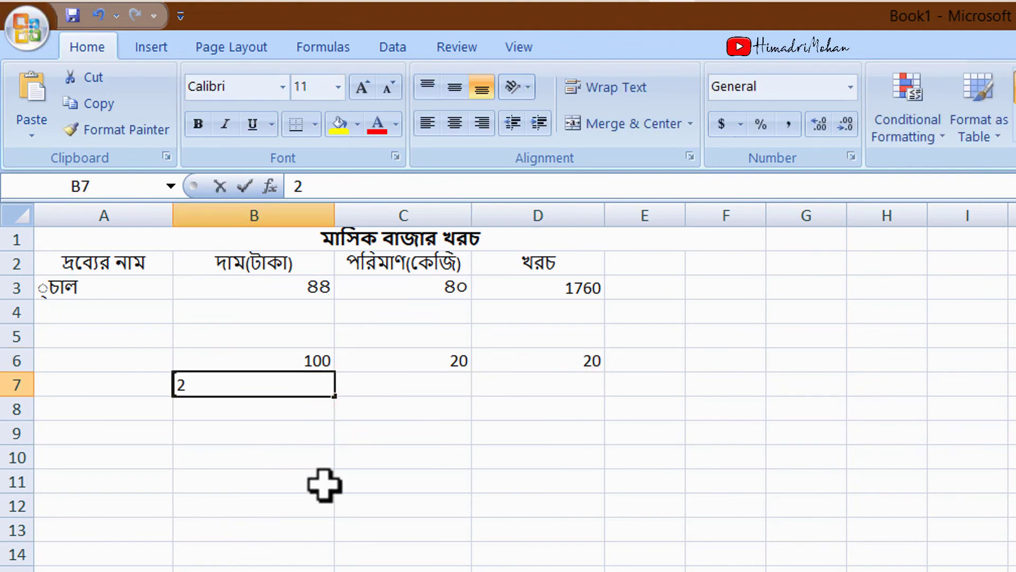
left_click(443, 395)
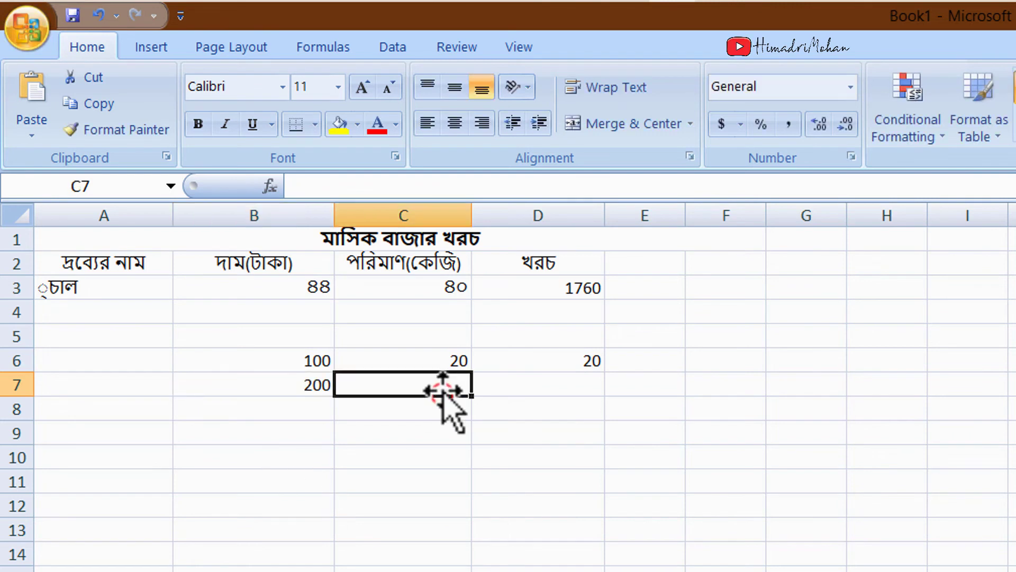
type("20")
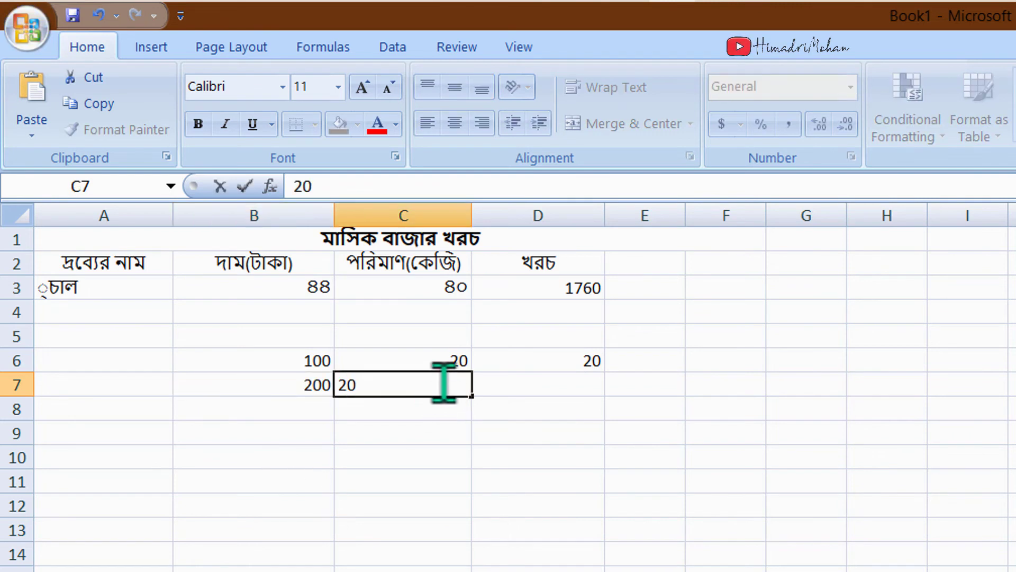
Enter the formula =B7*C7% in cell D7 to calculate C7 percent of B7.
left_click(584, 381)
type("=")
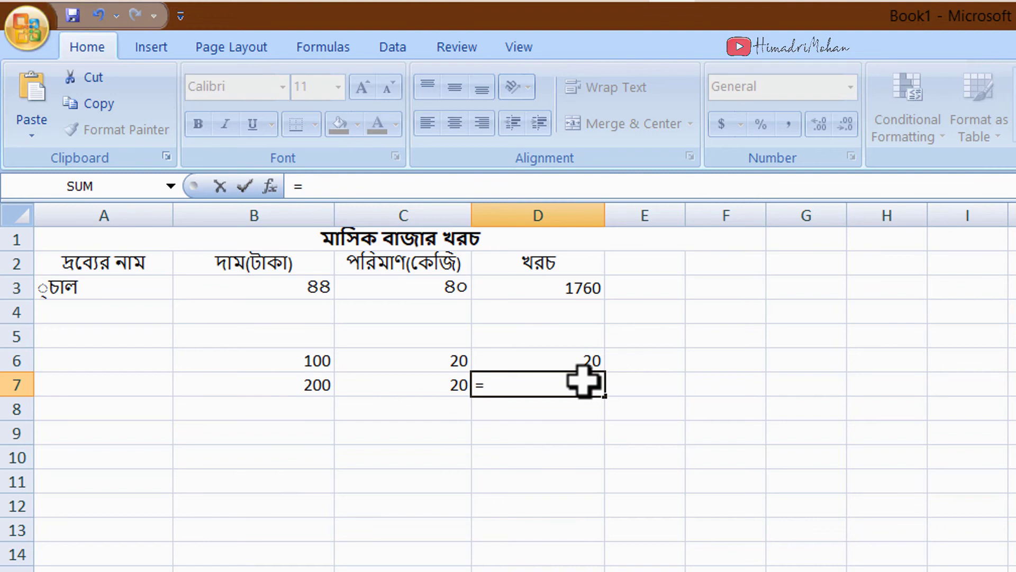
type("b7")
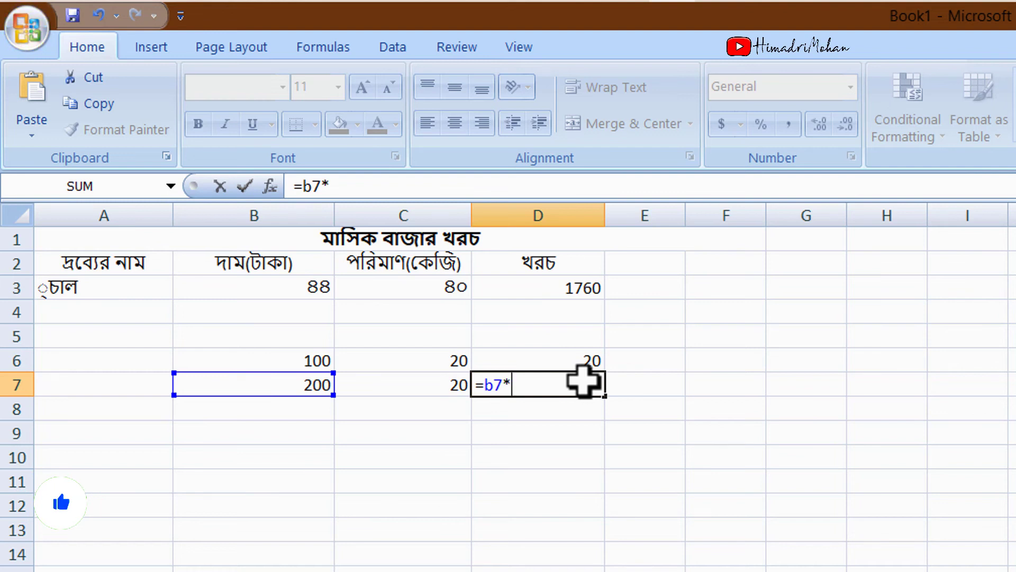
type("*c7")
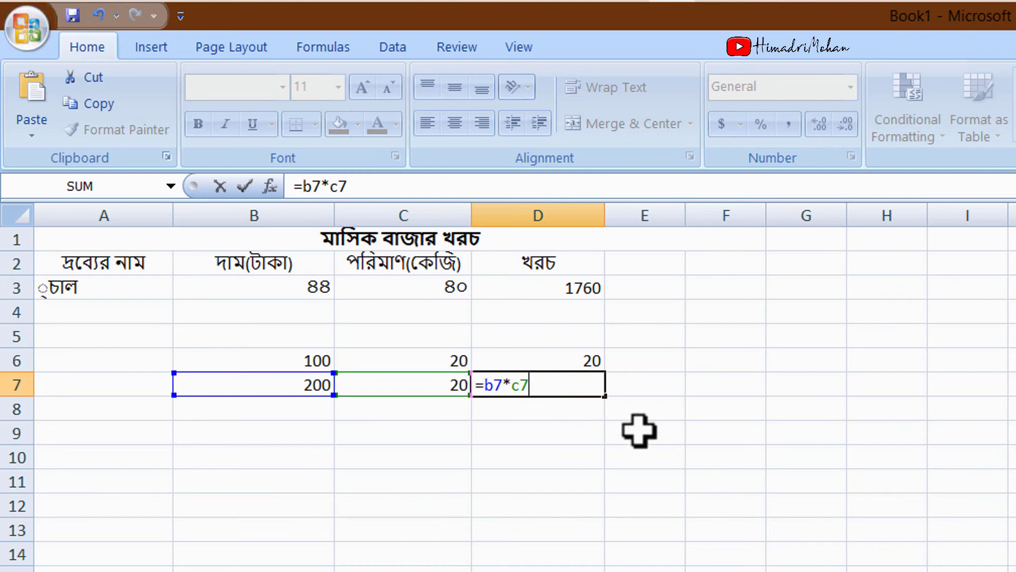
type("%")
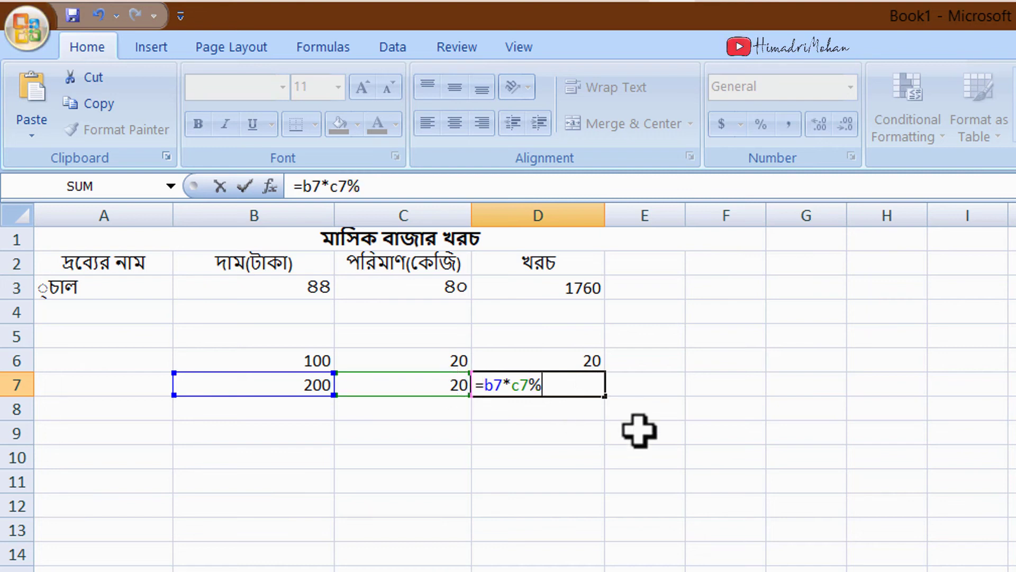
key("Return")
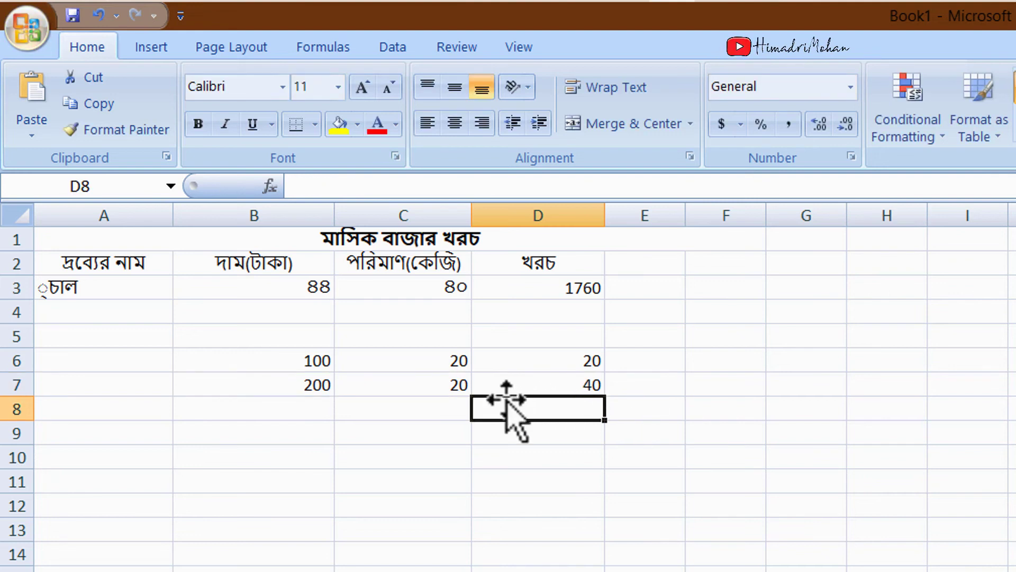
Enter 1000 in cell B10 and 20% in cell C10 for an example with the percent sign in the cell.
left_click(286, 484)
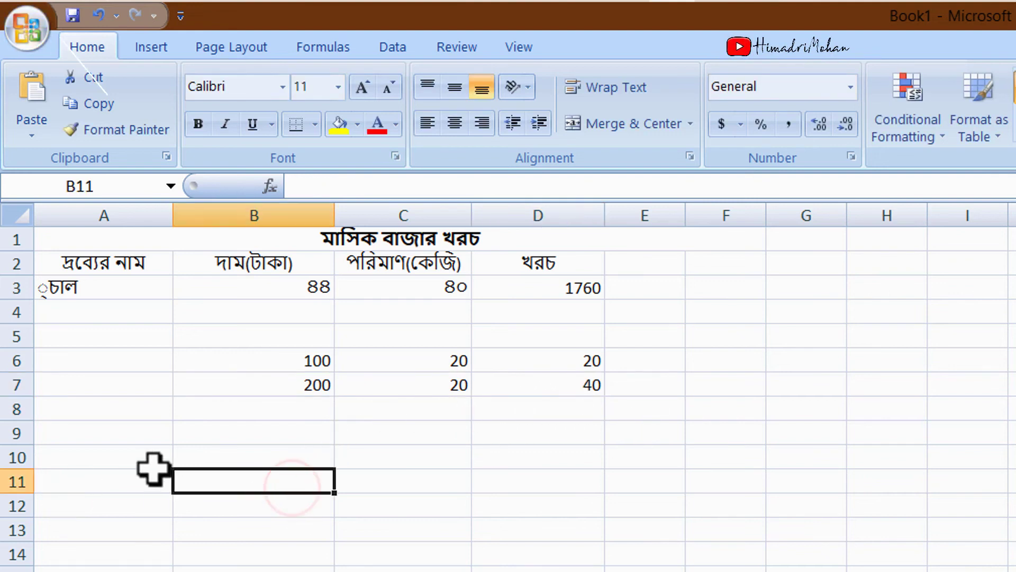
left_click(216, 456)
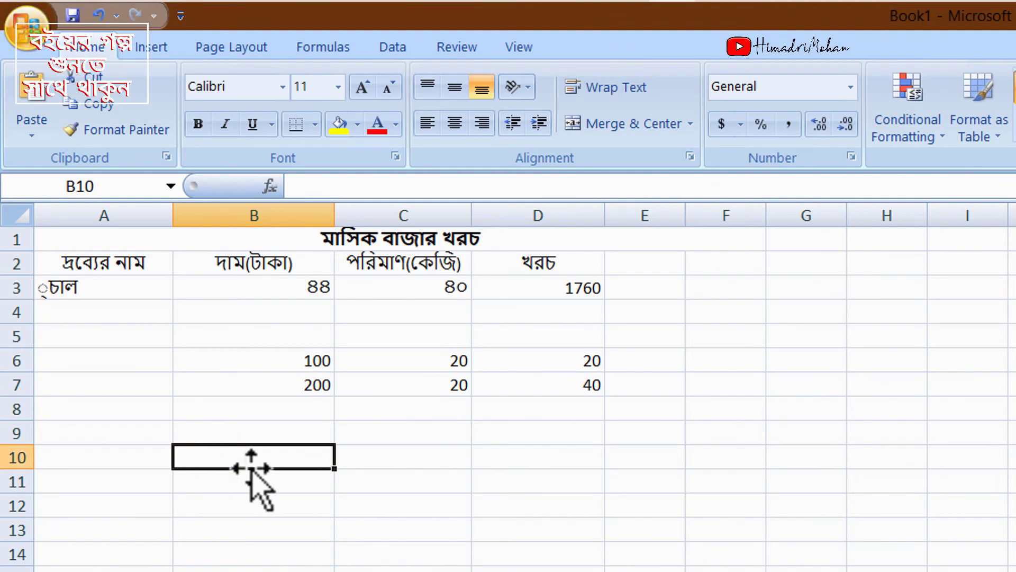
type("1")
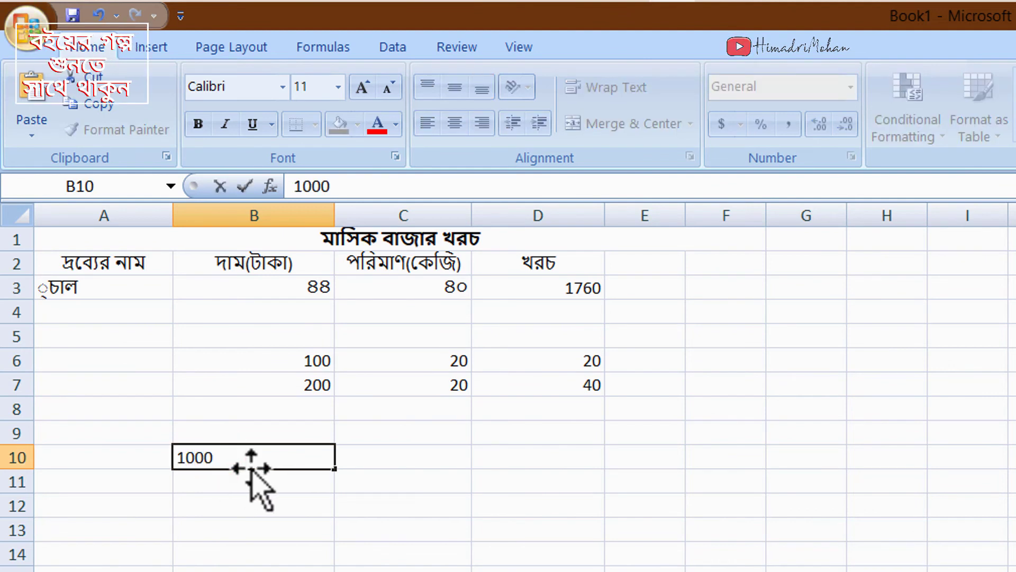
type("000")
left_click(371, 454)
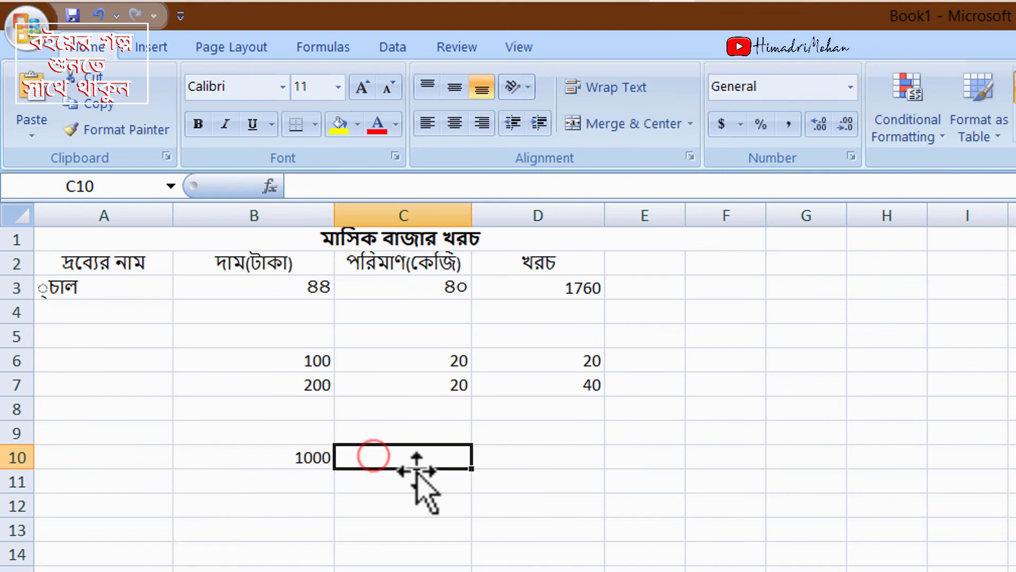
type("20")
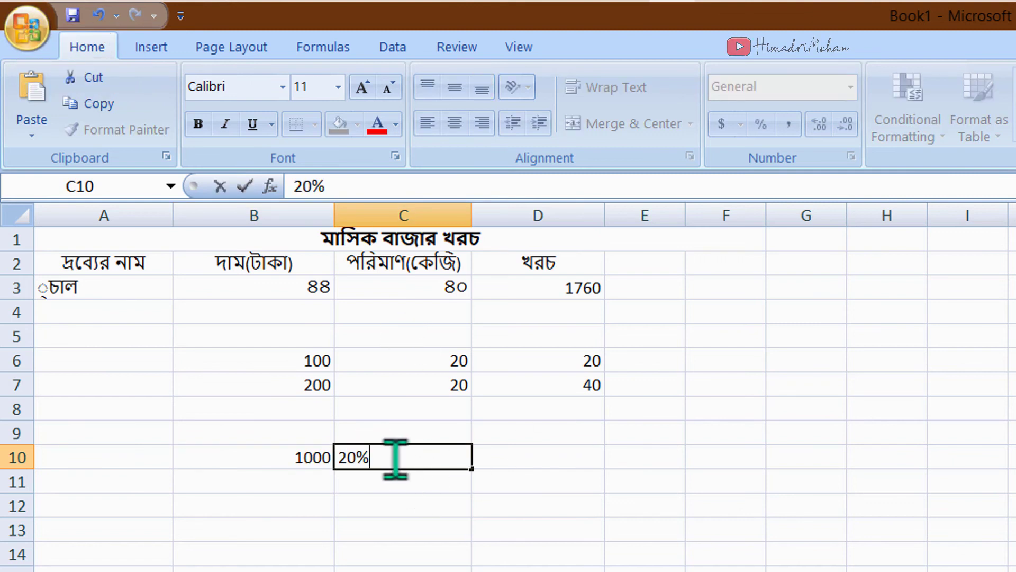
left_click(404, 538)
left_click(453, 467)
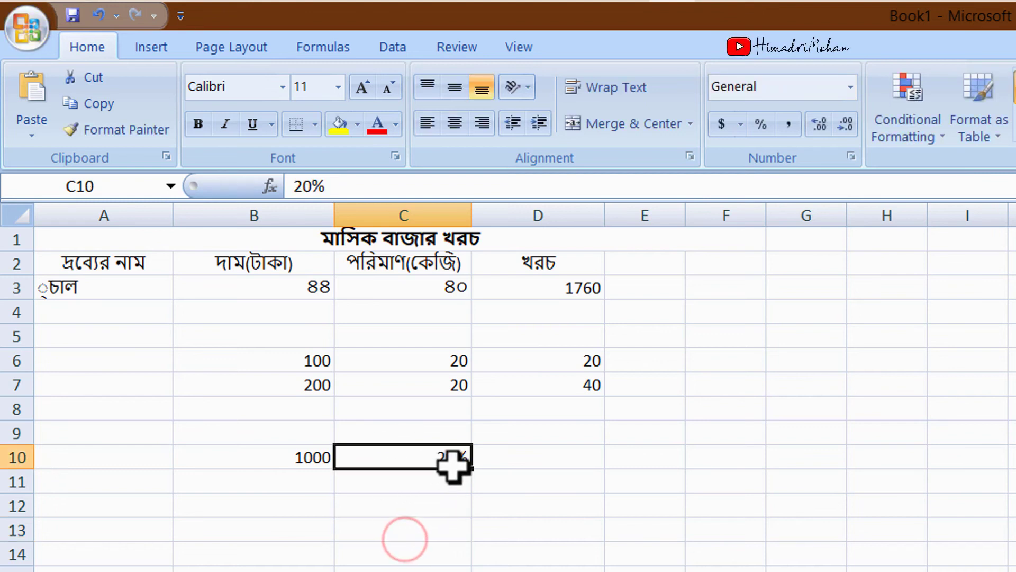
Enter the formula =B10*C10 in cell D10 to multiply the amount by the percentage.
left_click(505, 461)
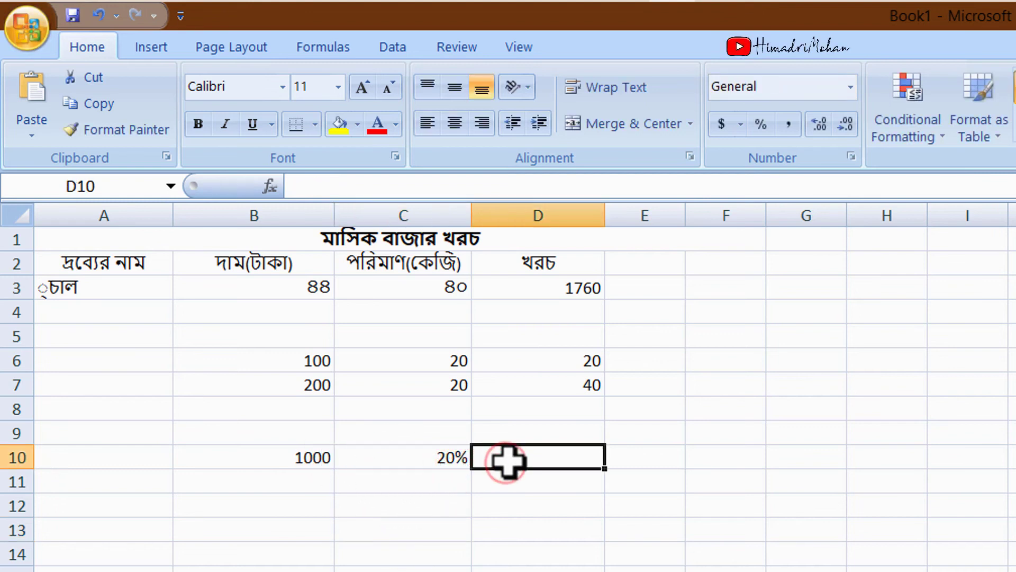
type("=")
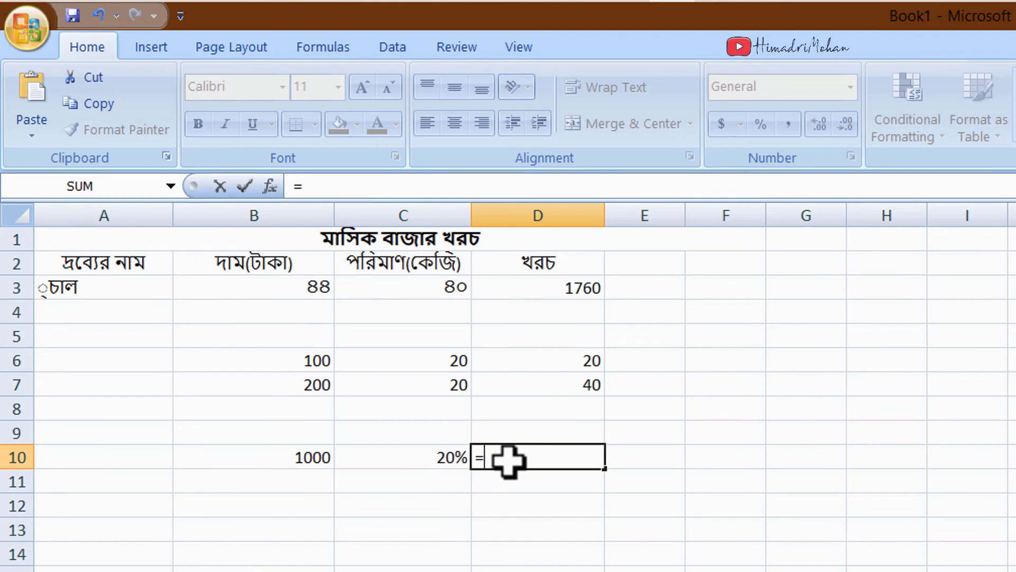
type("b10")
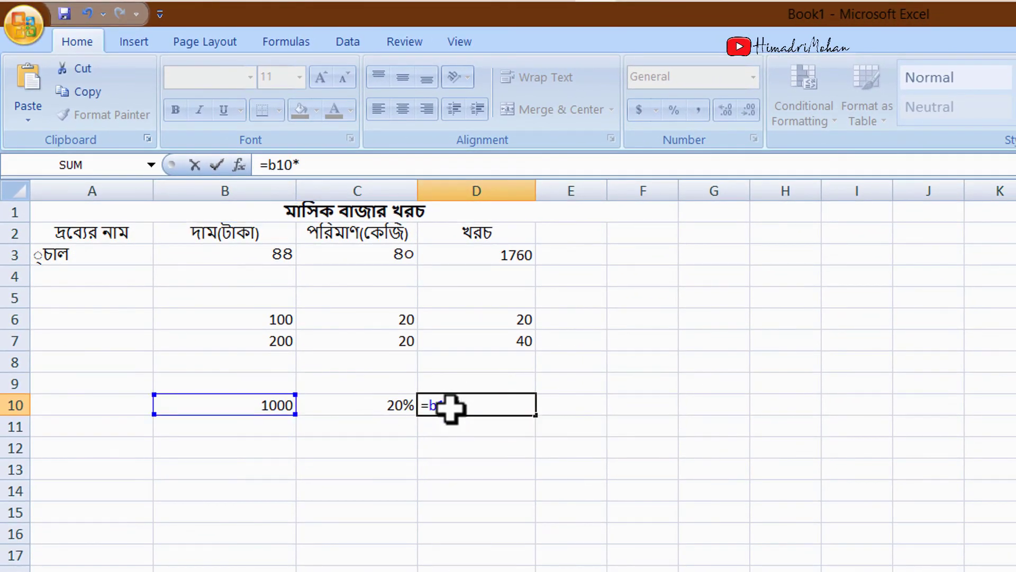
type("*c10")
key("Return")
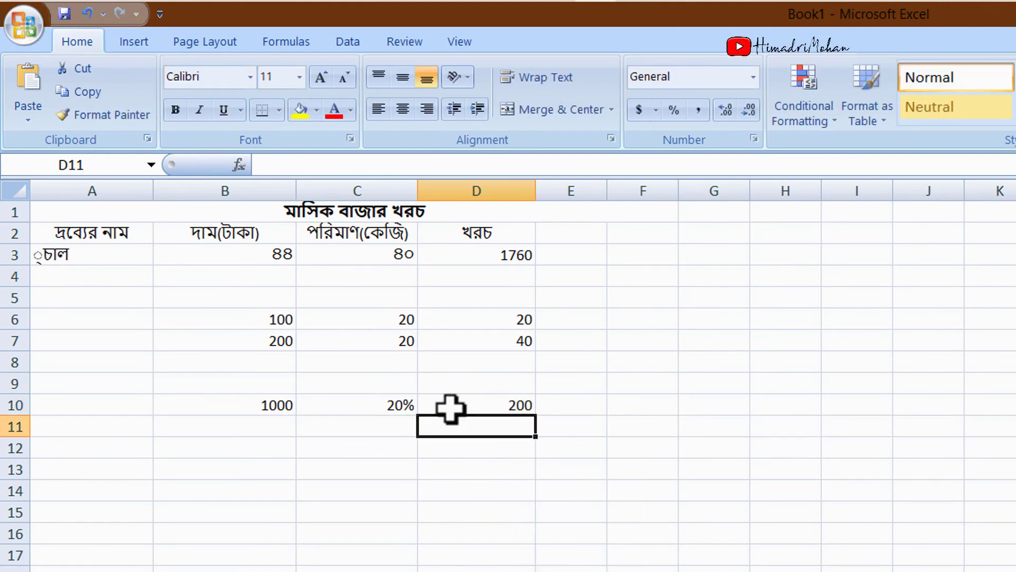
Review the formula cell D10 and the percentage entered in cell C10.
left_click(453, 408)
left_click(295, 431)
left_click(516, 399)
left_click(571, 405)
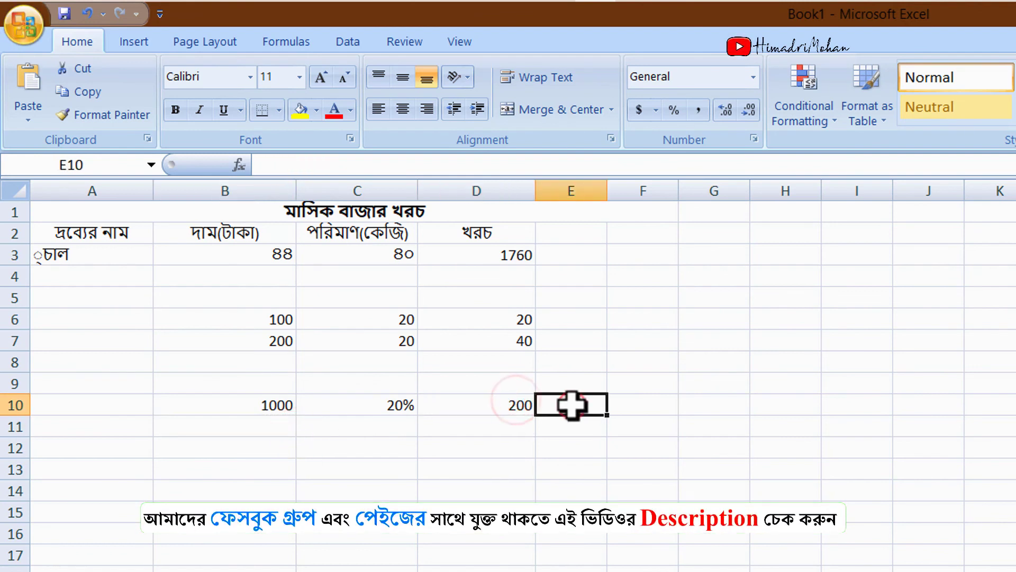
left_click(398, 405)
double_click(412, 405)
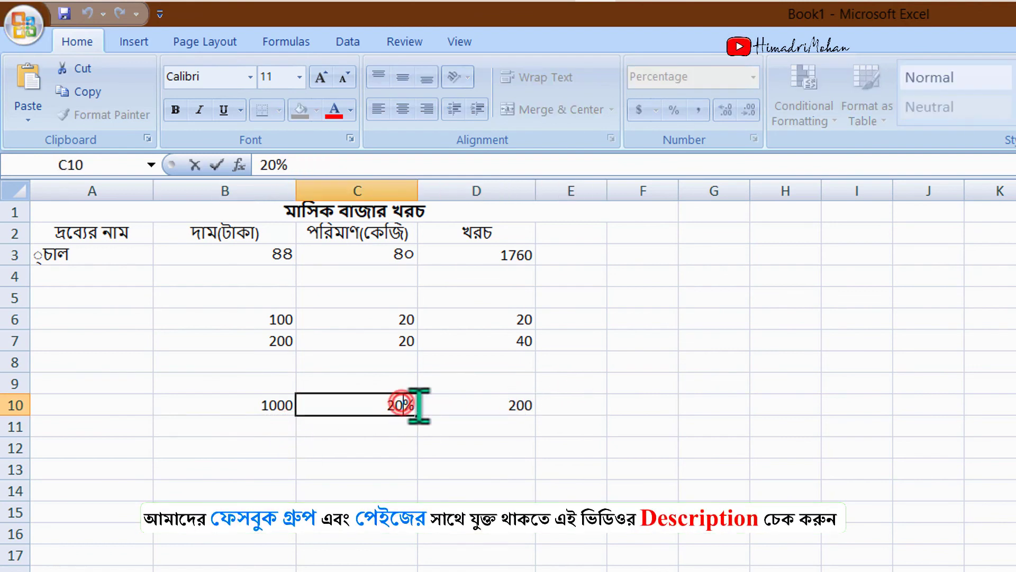
left_click(286, 443)
Copy the amount and percentage from cells B10:C10 into cells B11:C11.
left_click_drag(272, 406, 375, 404)
key("ctrl+c")
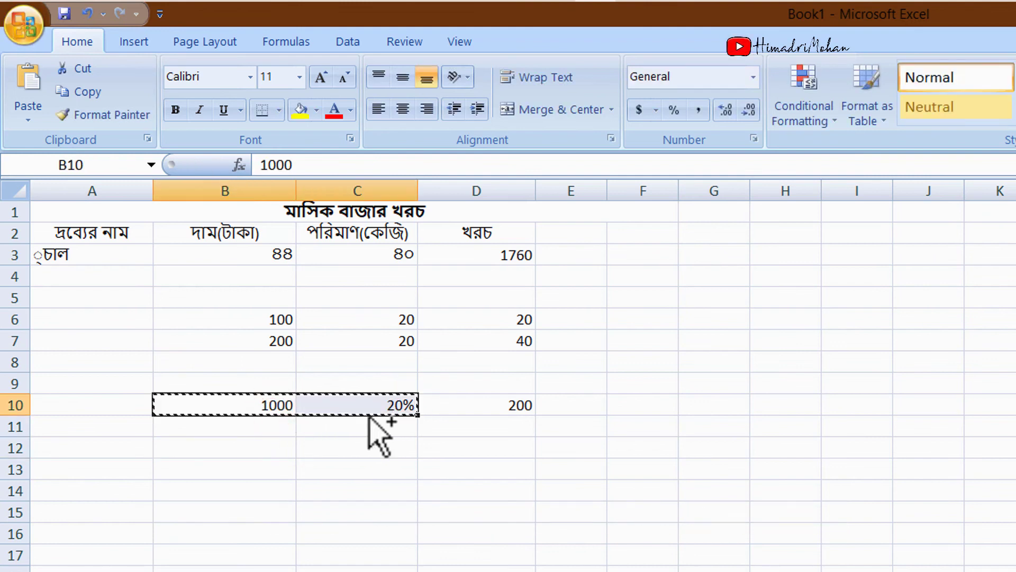
left_click(265, 430)
key("ctrl+v")
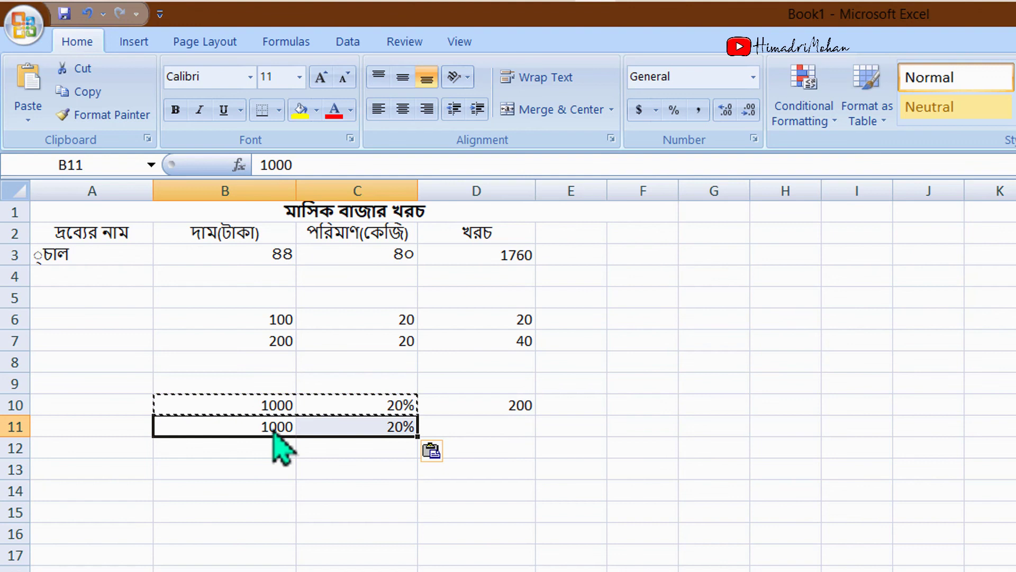
left_click(370, 465)
key("Escape")
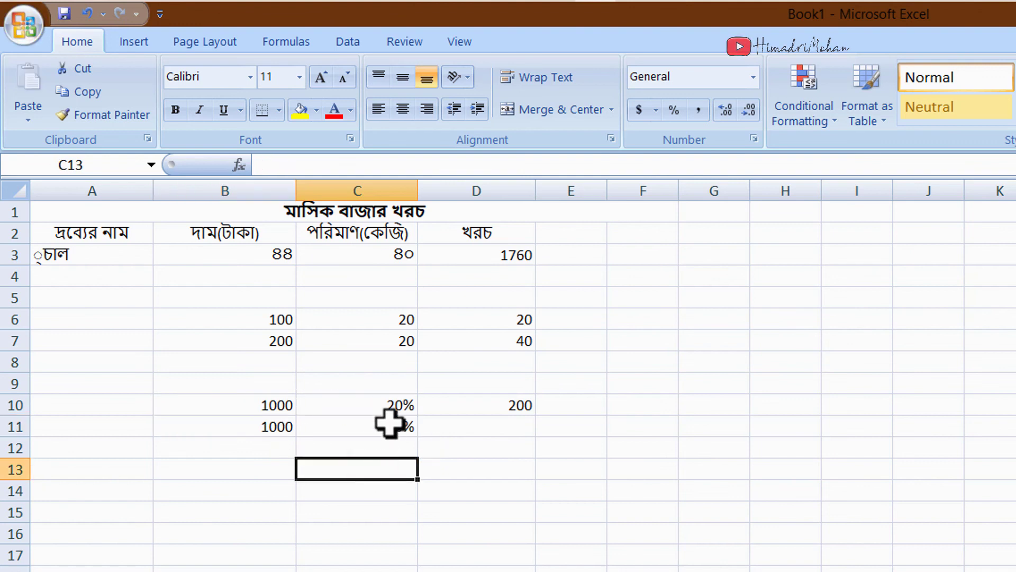
Try to remove the percent sign from cell C11 by editing its contents.
left_click(390, 424)
double_click(405, 426)
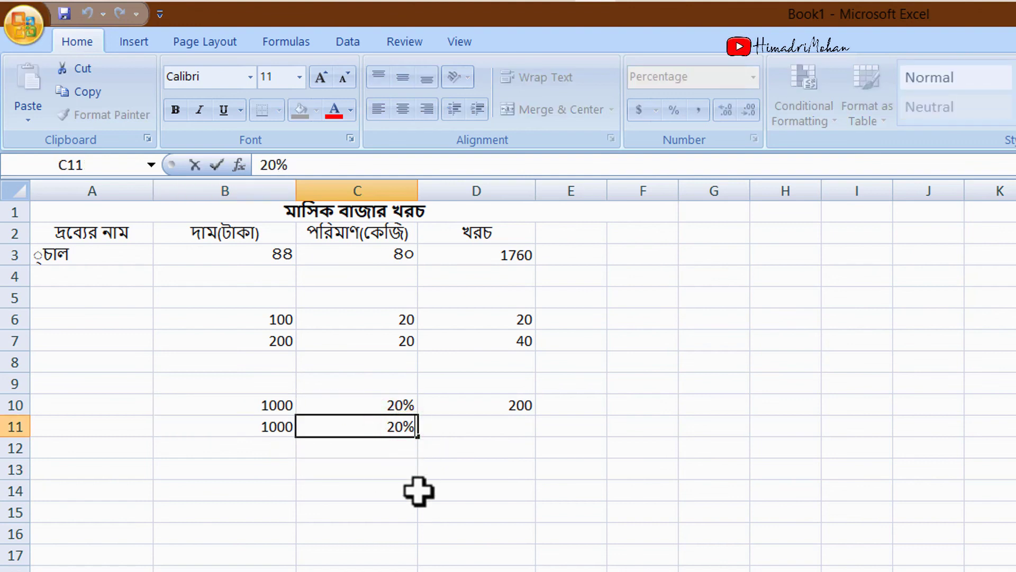
key("BackSpace")
left_click(481, 428)
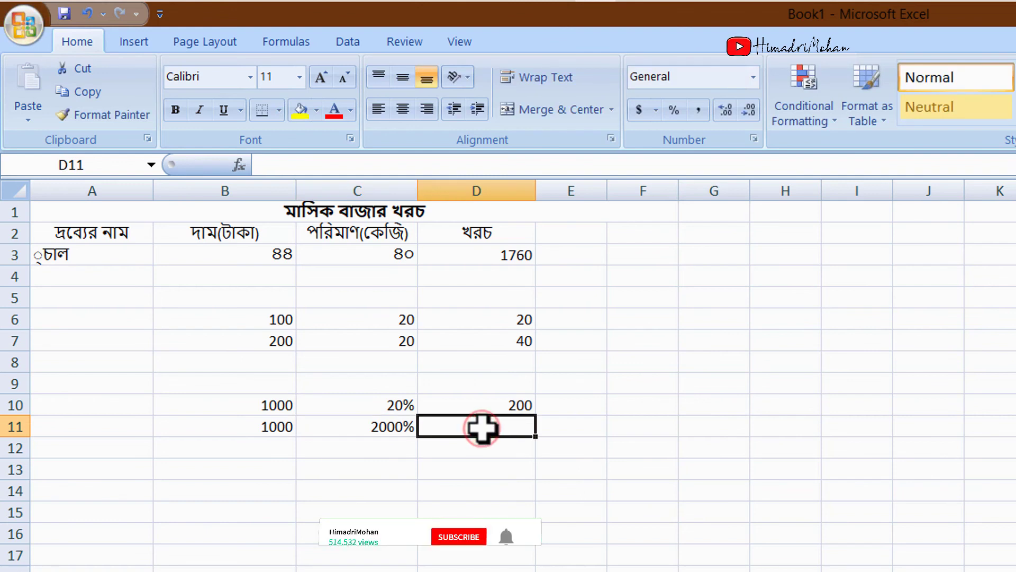
double_click(407, 426)
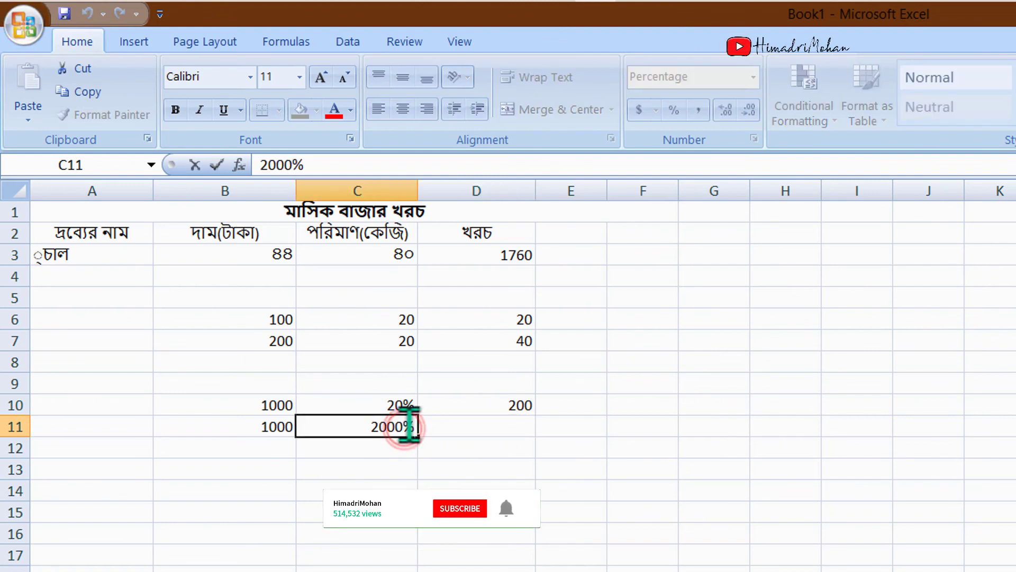
left_click_drag(390, 426, 447, 432)
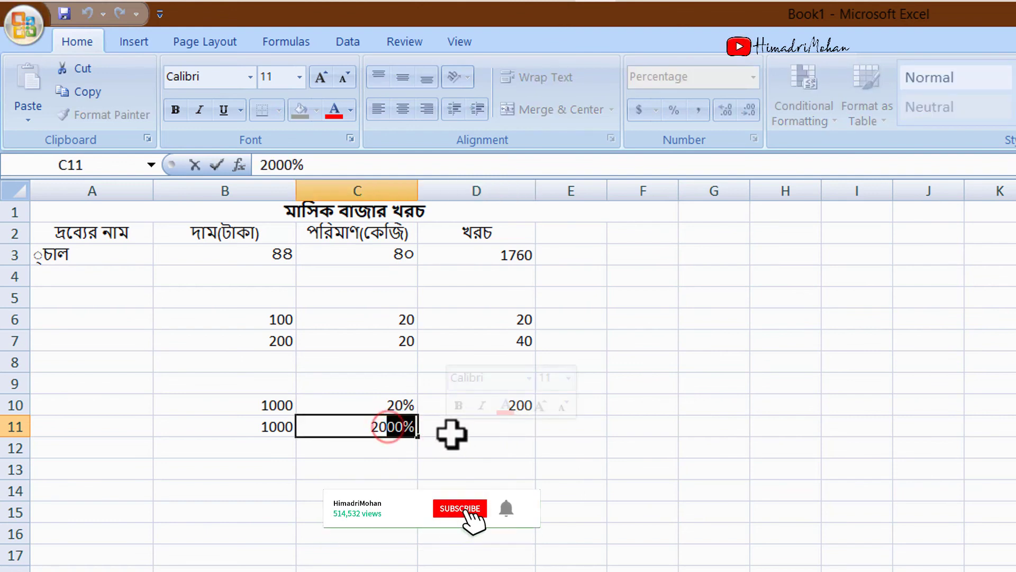
key("BackSpace")
left_click(486, 431)
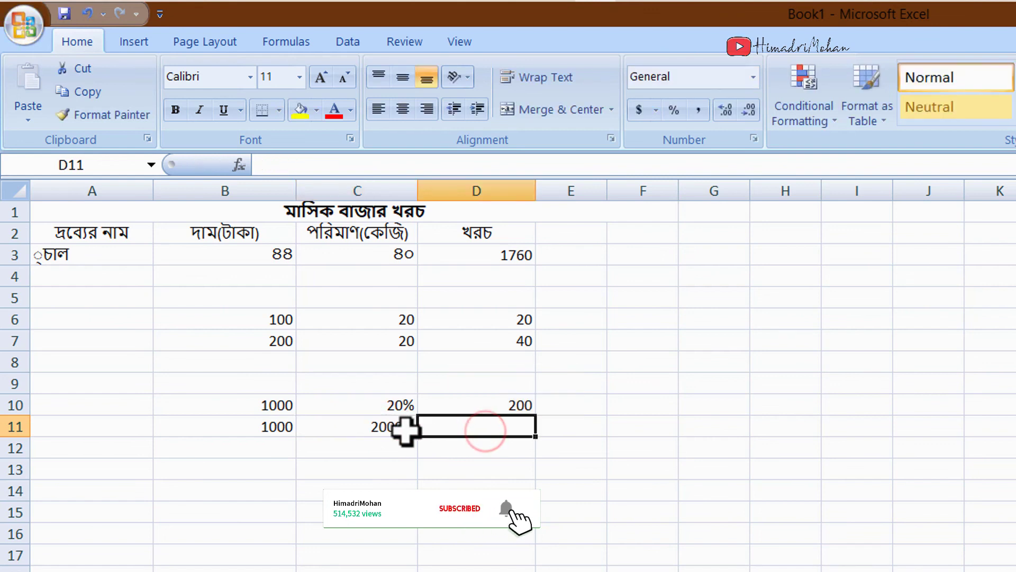
Clear cell C11 and re-enter 20 without the percent sign.
left_click(364, 433)
left_click(365, 433)
key("Delete")
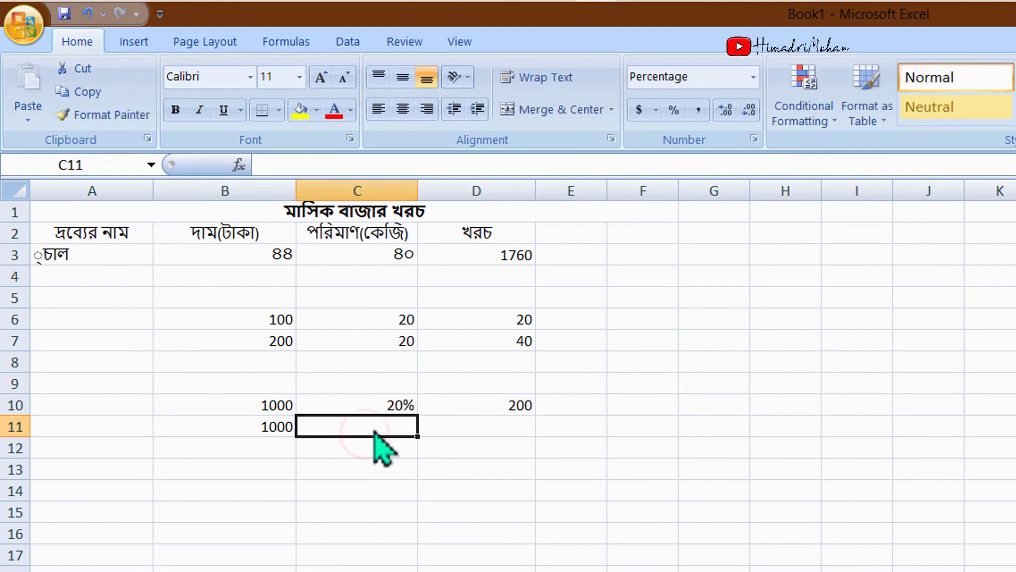
type("20")
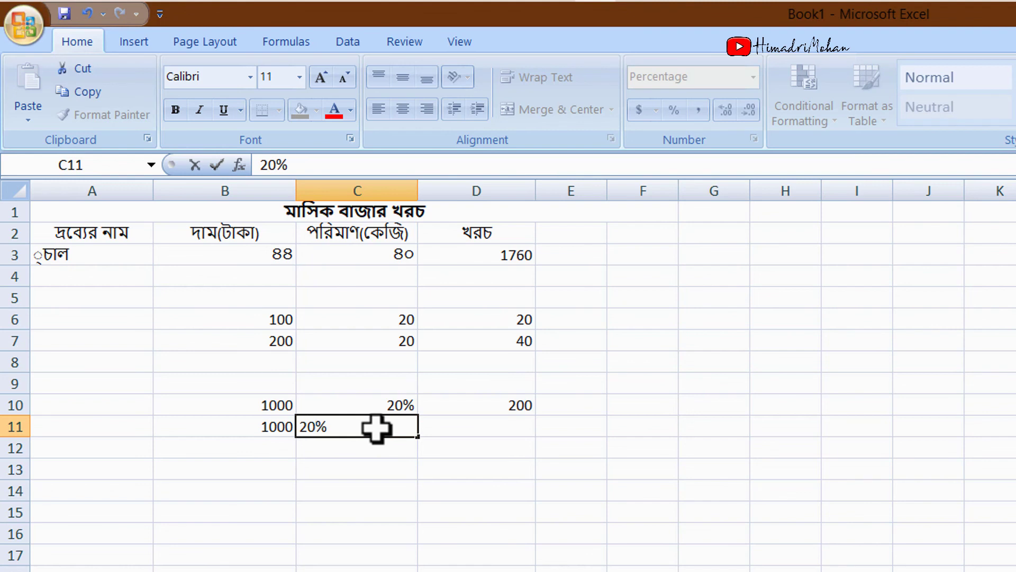
key("Delete")
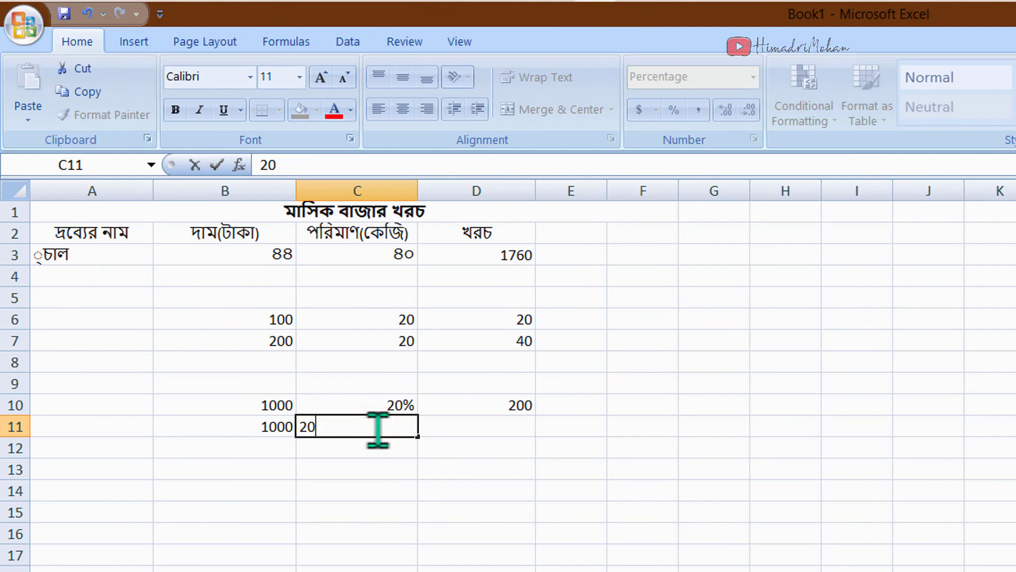
key("Return")
Delete the contents of cells B11 and C11.
left_click_drag(289, 428, 412, 431)
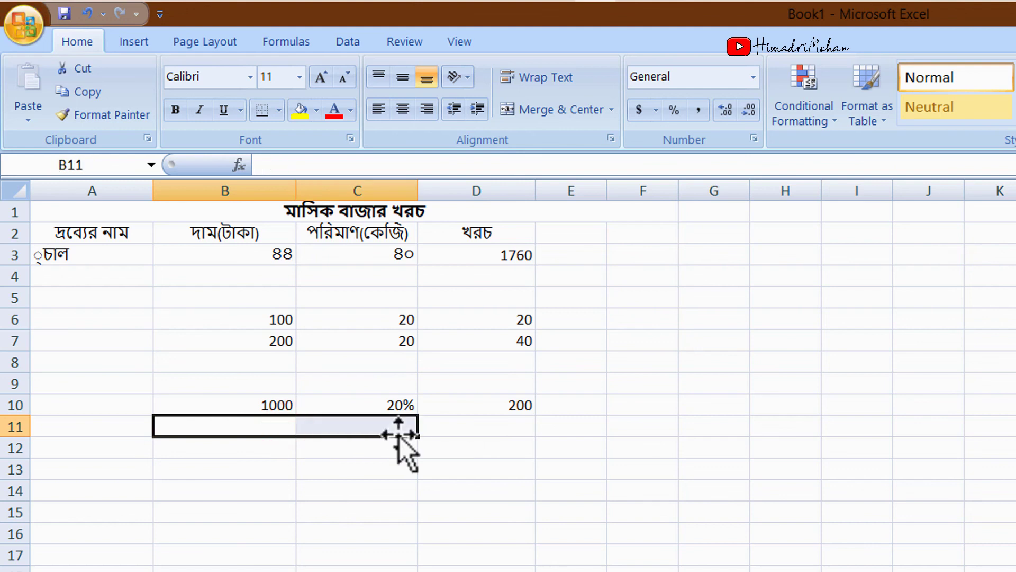
key("Delete")
left_click(298, 483)
Enter 1000 in cell B11 and 20 without the percent sign in cell C11.
left_click(268, 423)
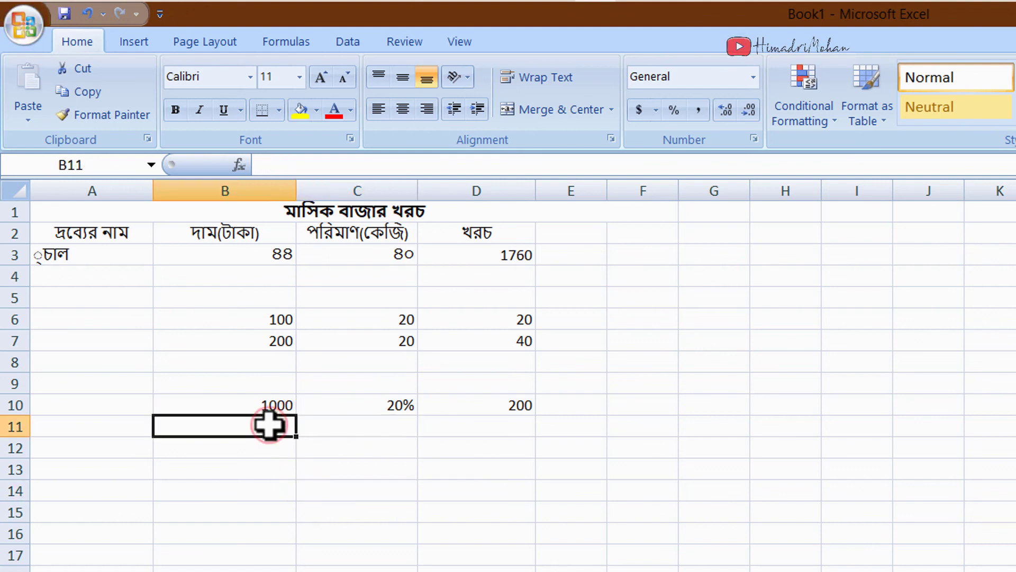
type("1000")
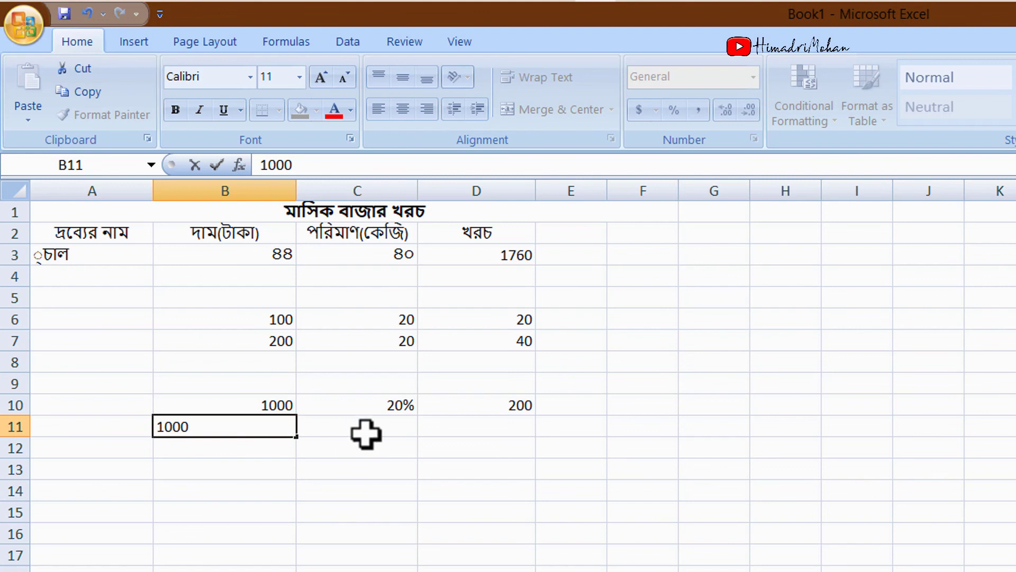
left_click(368, 432)
type("20")
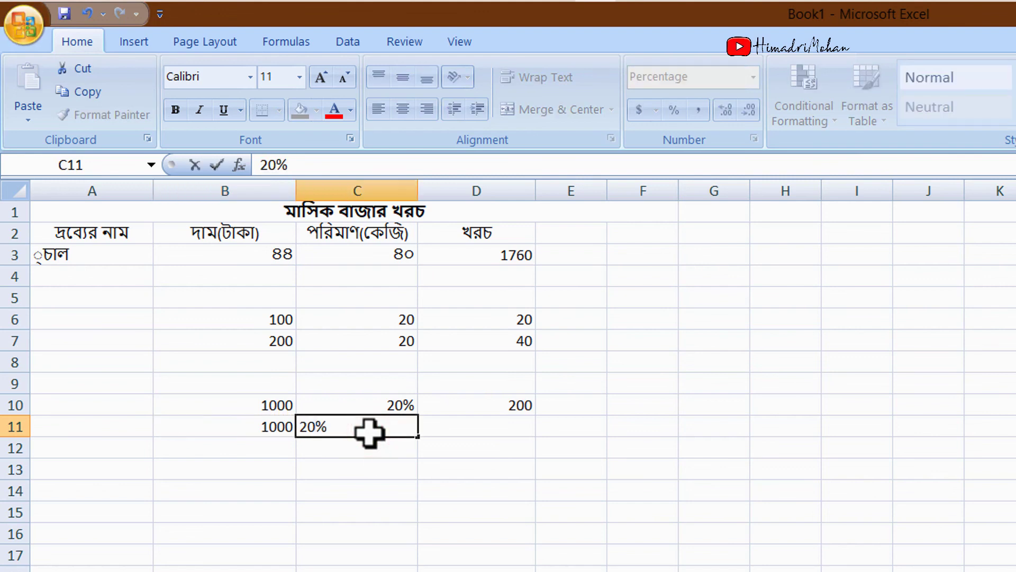
left_click(313, 165)
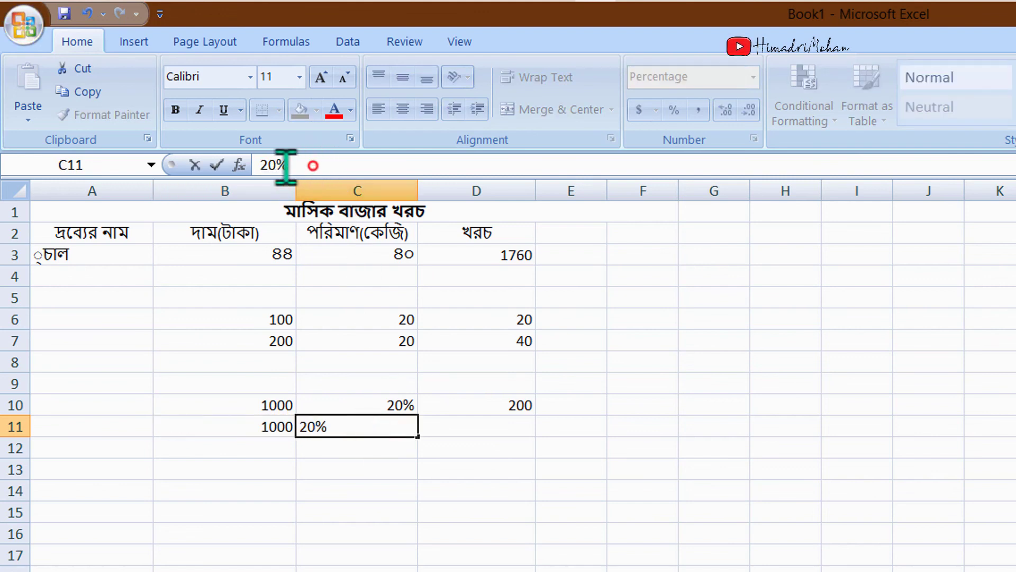
key("BackSpace")
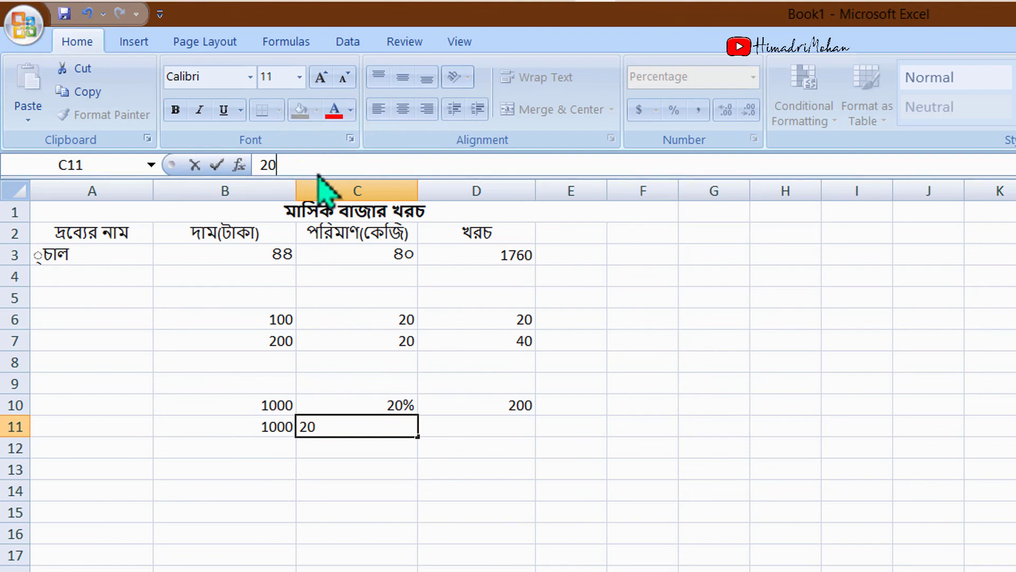
left_click(500, 466)
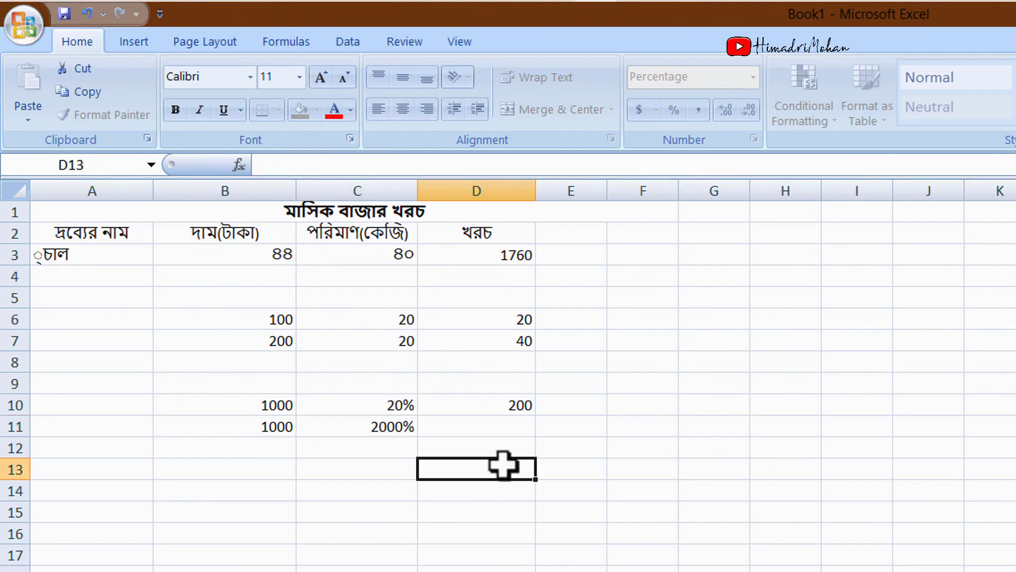
Set the number format of cell C11 to General.
left_click(404, 427)
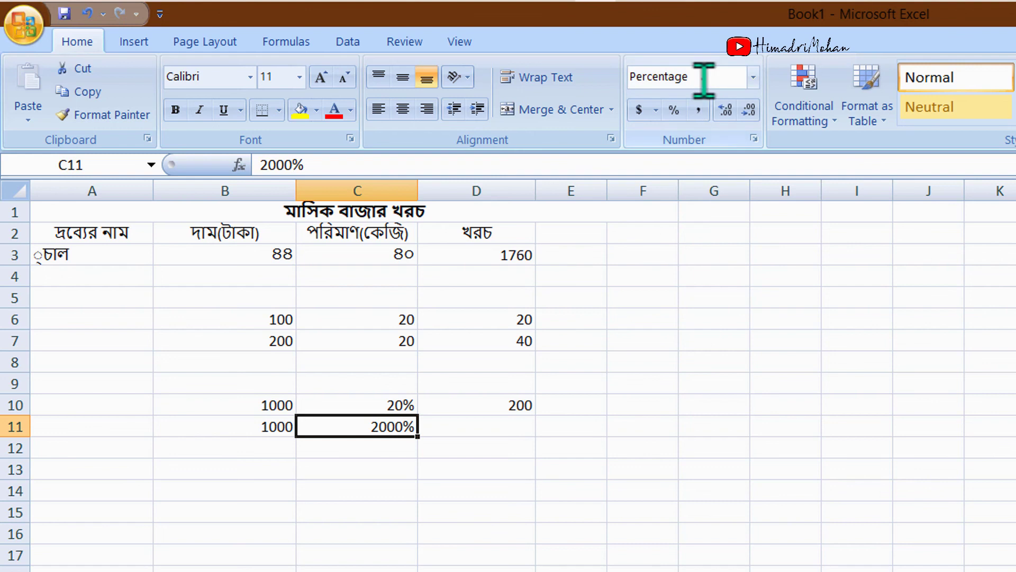
left_click(753, 78)
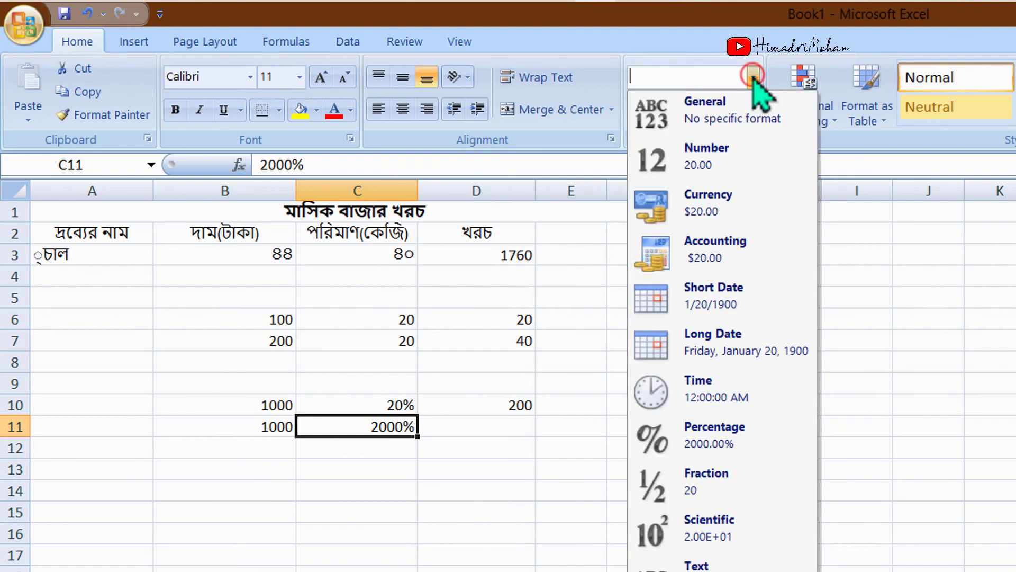
left_click(738, 129)
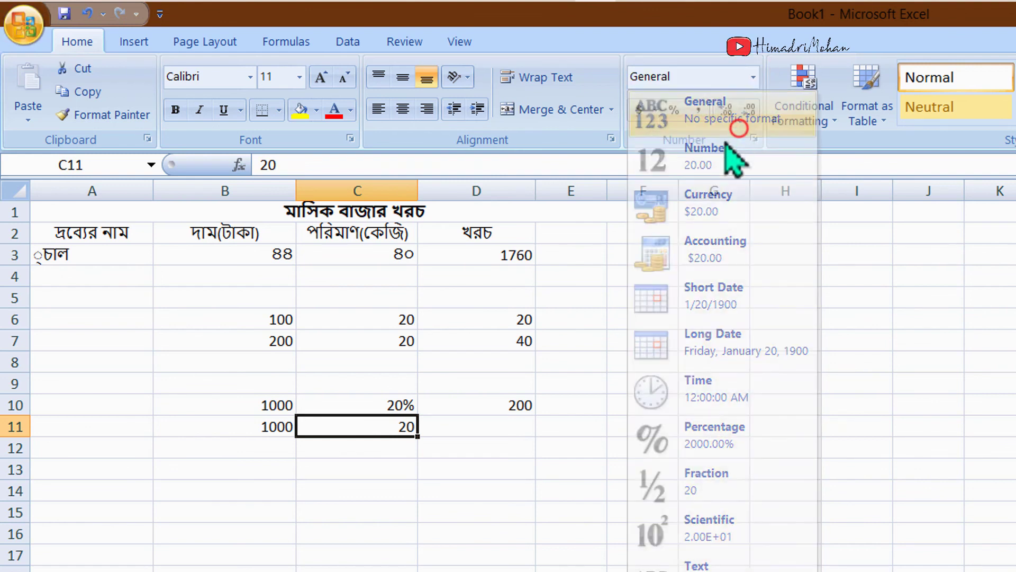
left_click(456, 461)
Enter the formula =b11*c11% in cell D11 to calculate C11 percent of B11.
left_click(477, 426)
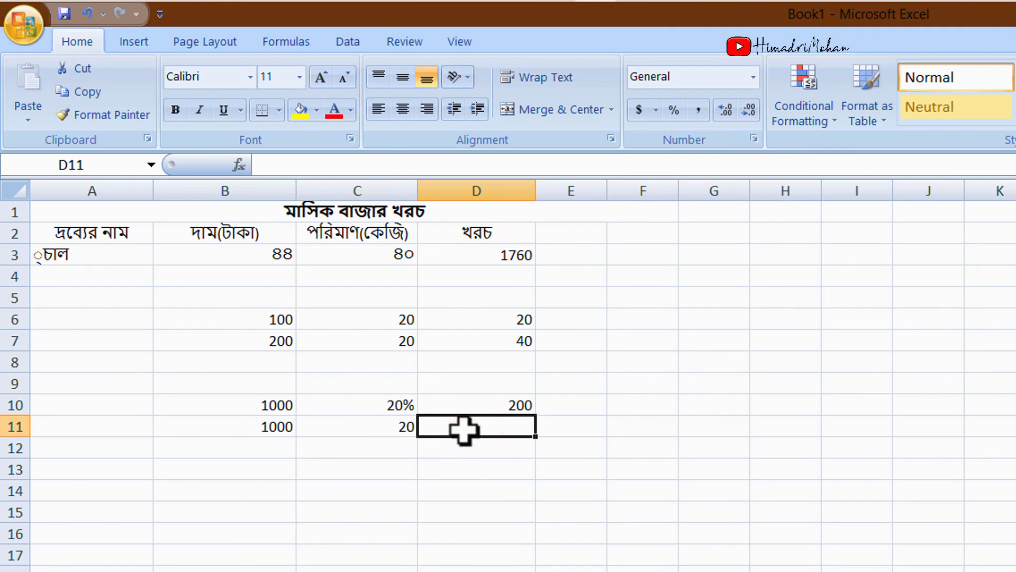
type("=")
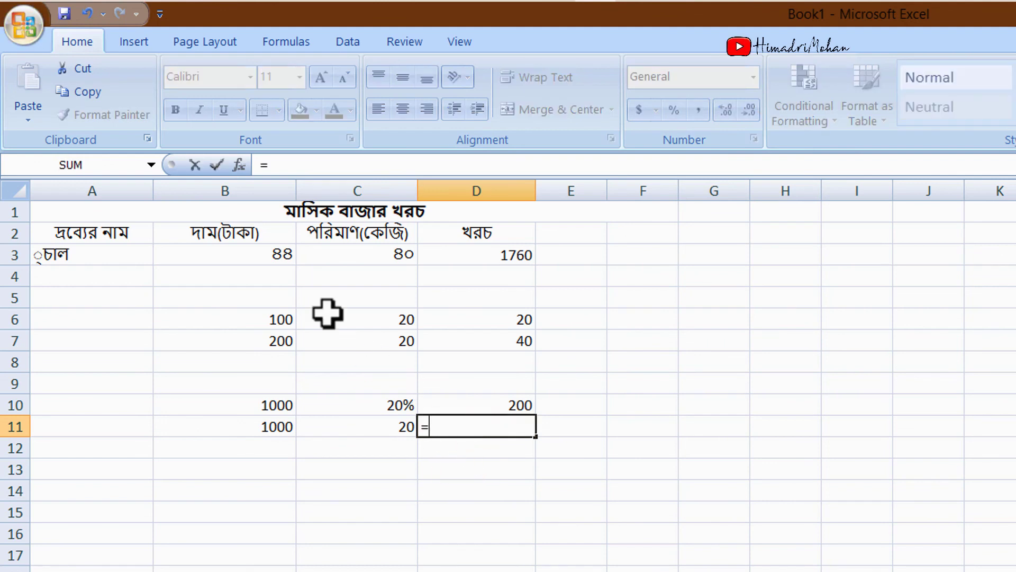
type("b11")
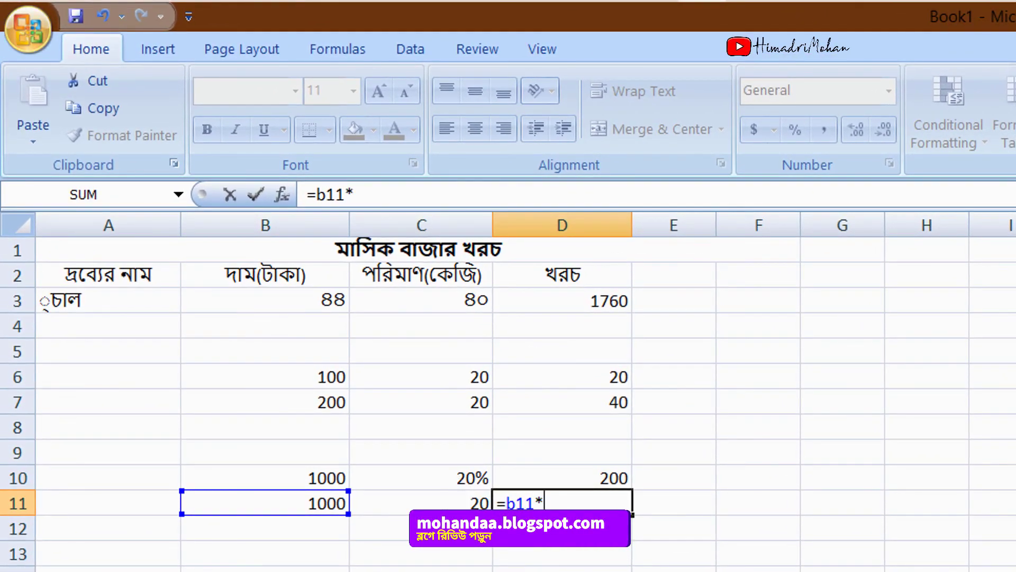
type("*c")
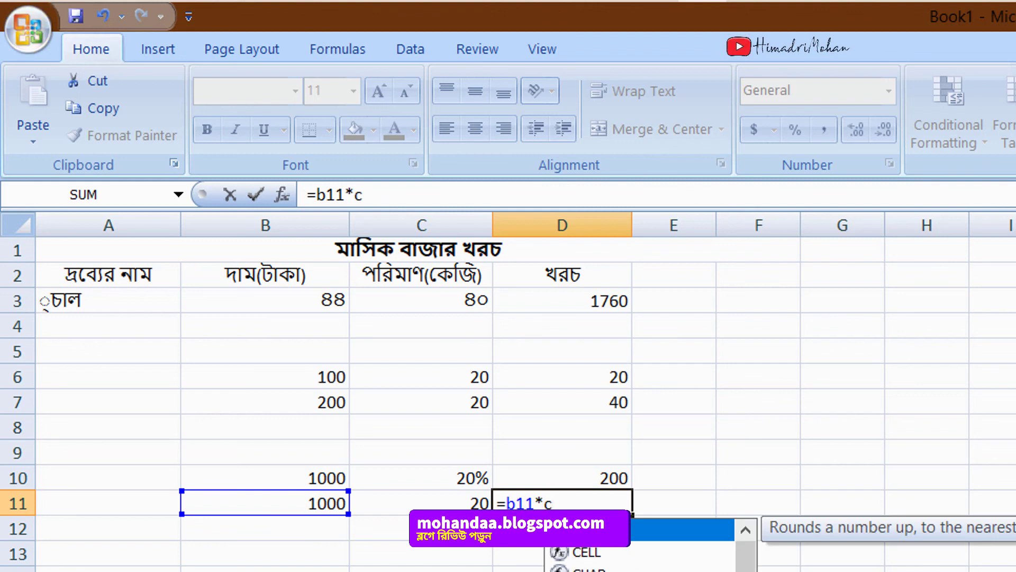
type("11*")
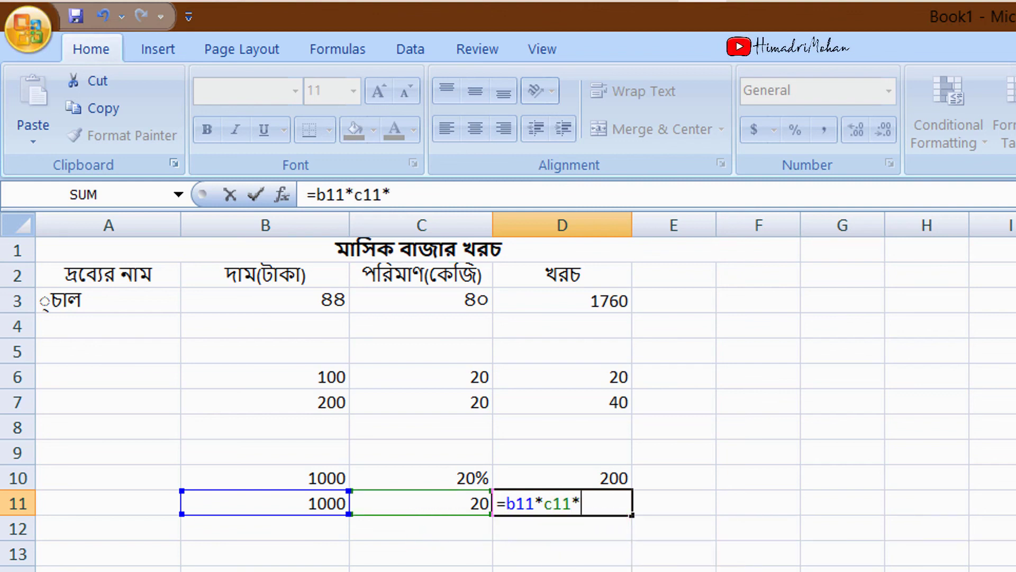
key("BackSpace")
type("%")
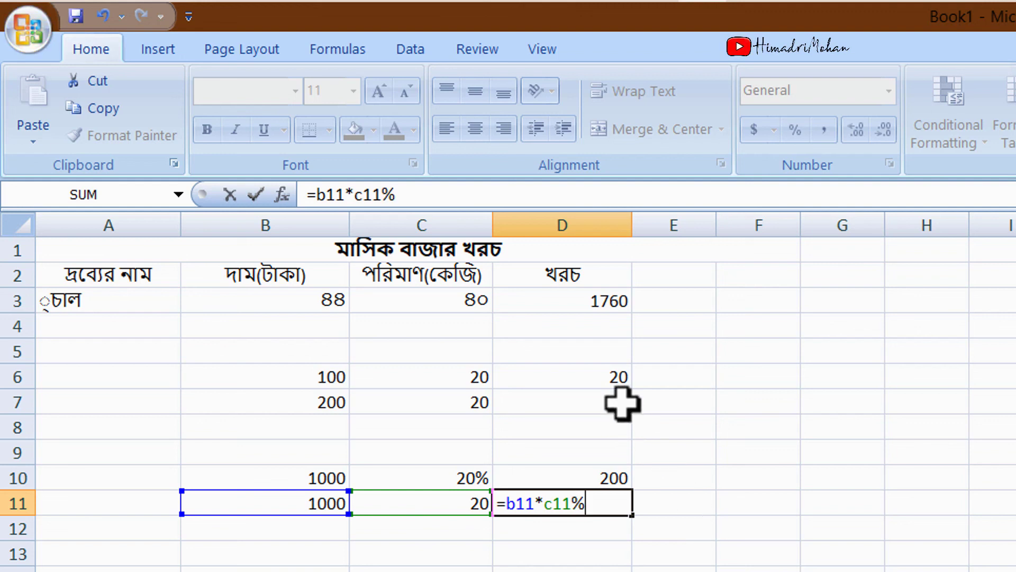
key("Return")
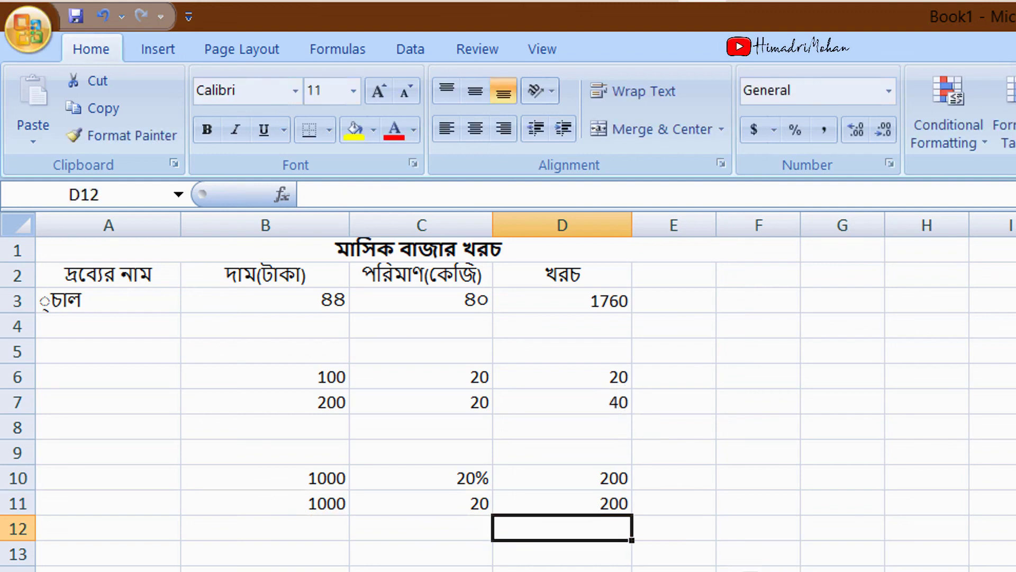
Compare the percentage formulas in cells D10 and D11 without changing them.
left_click(610, 483)
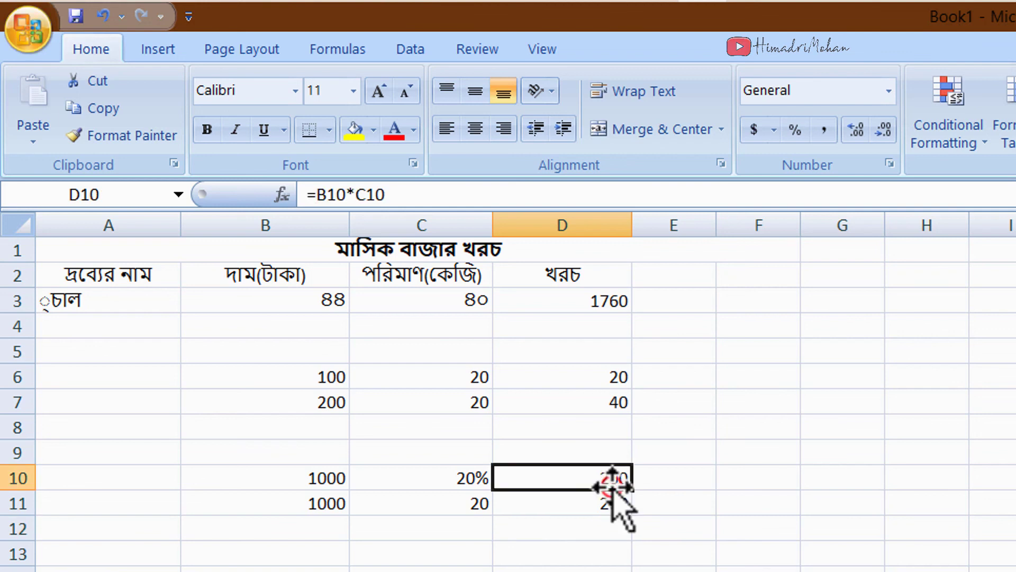
left_click_drag(398, 194, 277, 194)
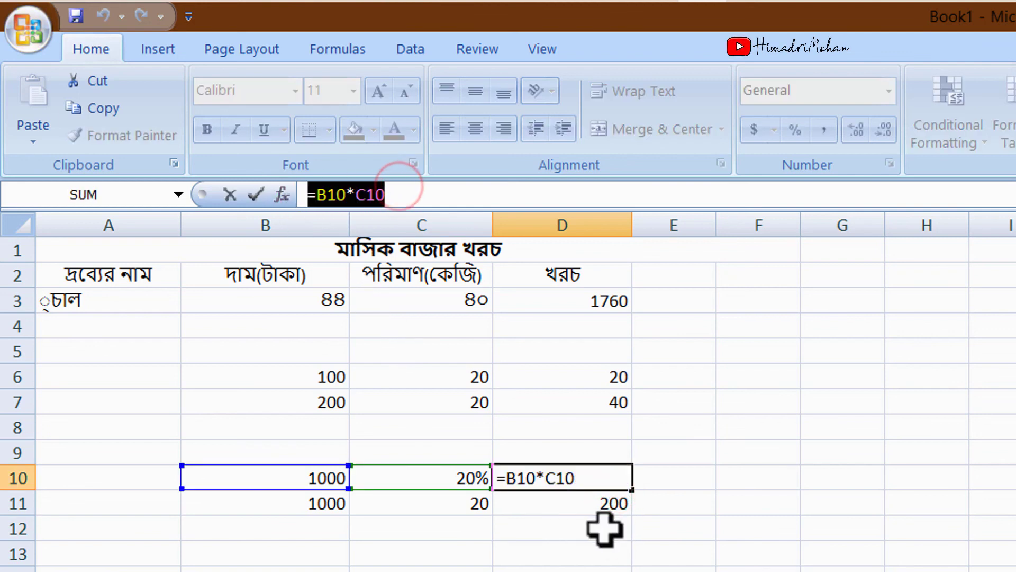
left_click(614, 504)
left_click(648, 550)
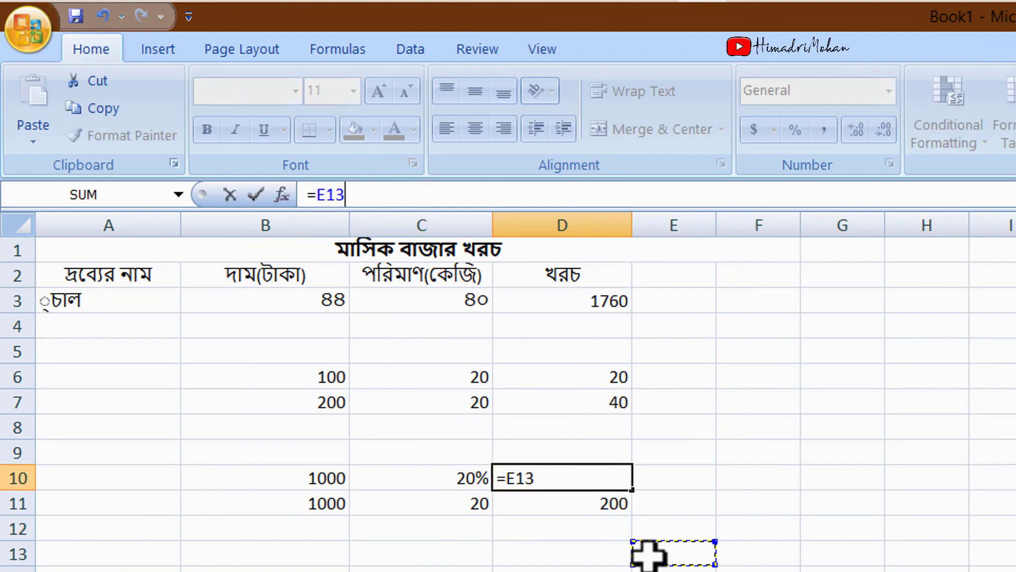
key("Escape")
left_click(617, 506)
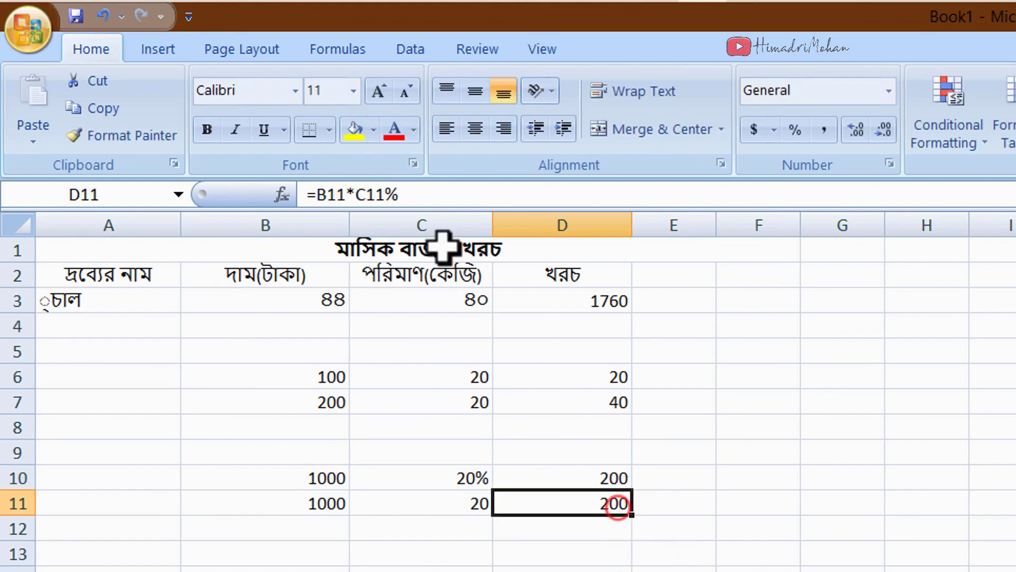
left_click_drag(423, 194, 267, 193)
left_click(344, 195)
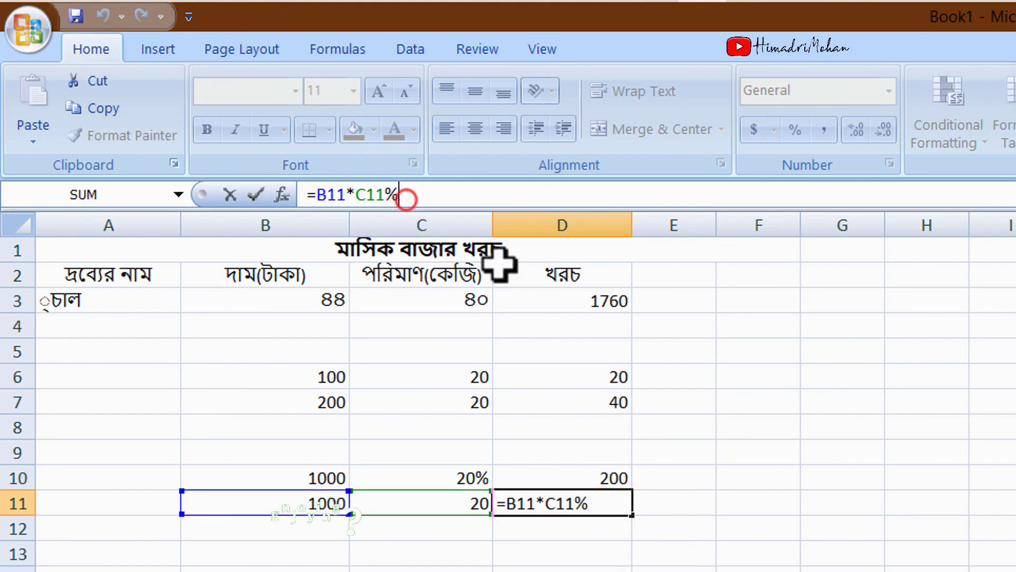
key("Escape")
left_click(722, 565)
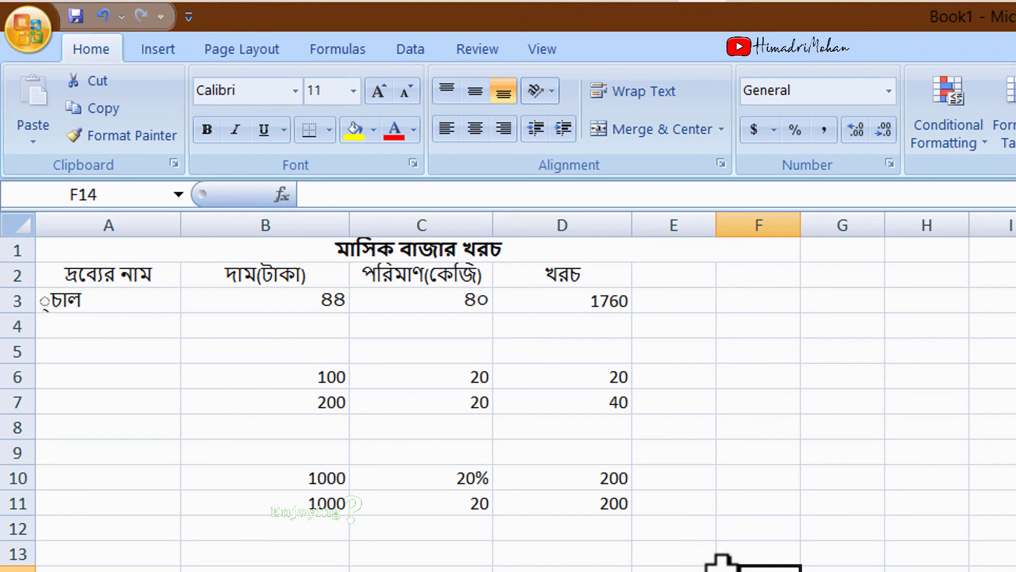